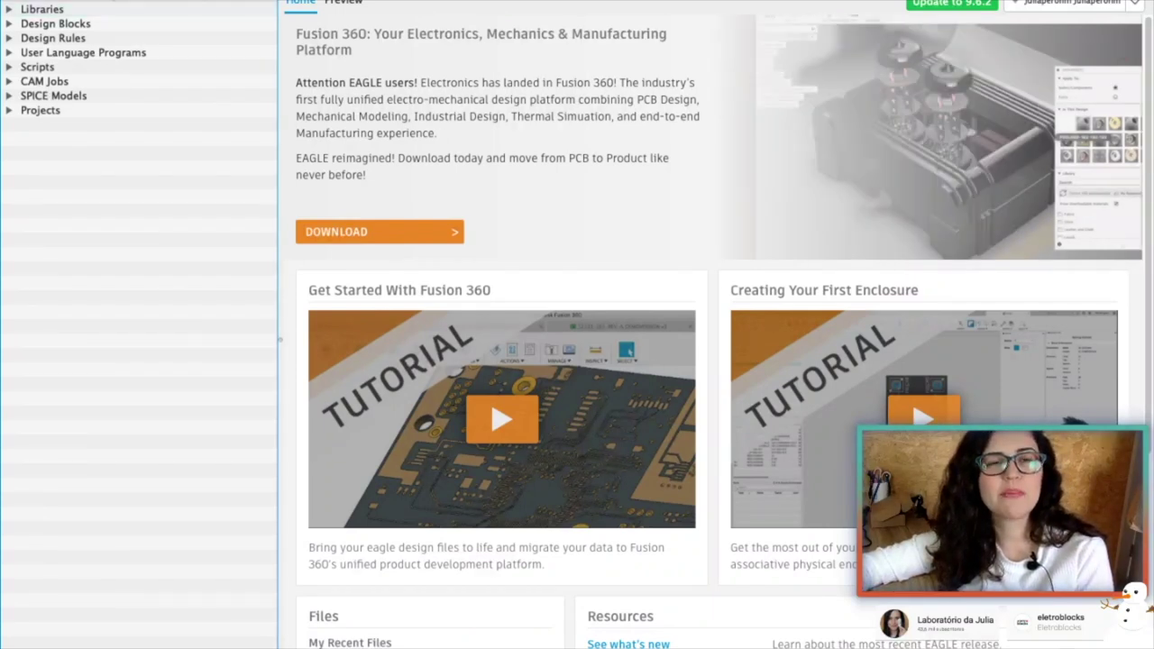
Create a new blank schematic through File > New > Schematic.
{"action": "left_click", "coordinate": [102, 3]}
{"action": "mouse_move", "coordinate": [116, 15]}
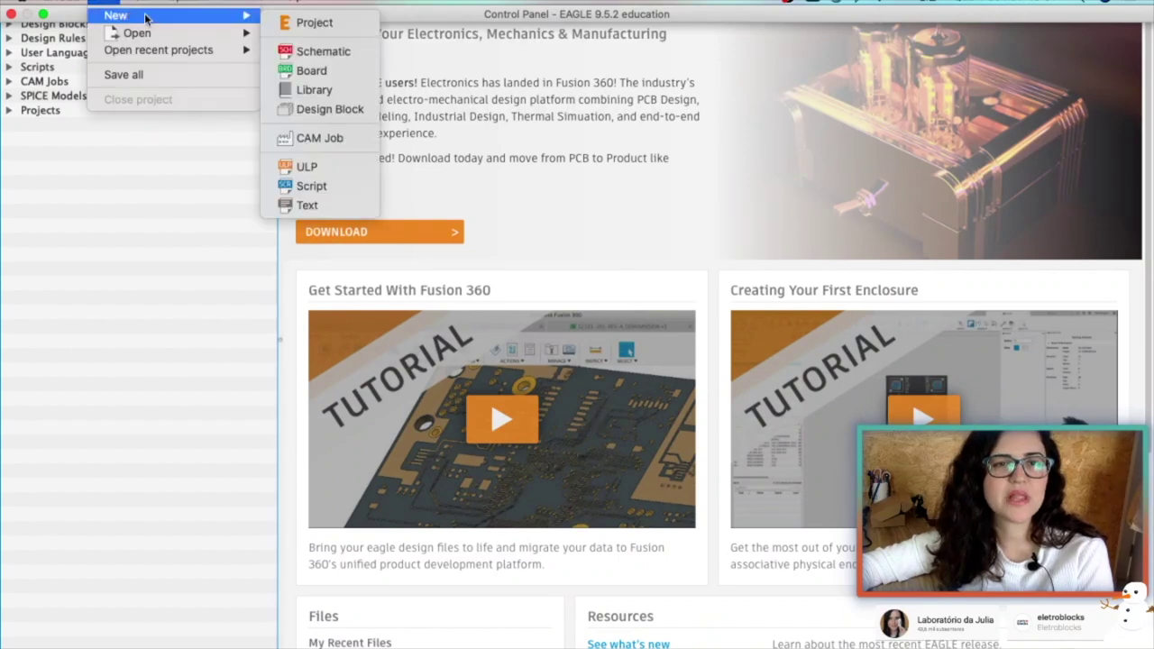
{"action": "left_click", "coordinate": [302, 56]}
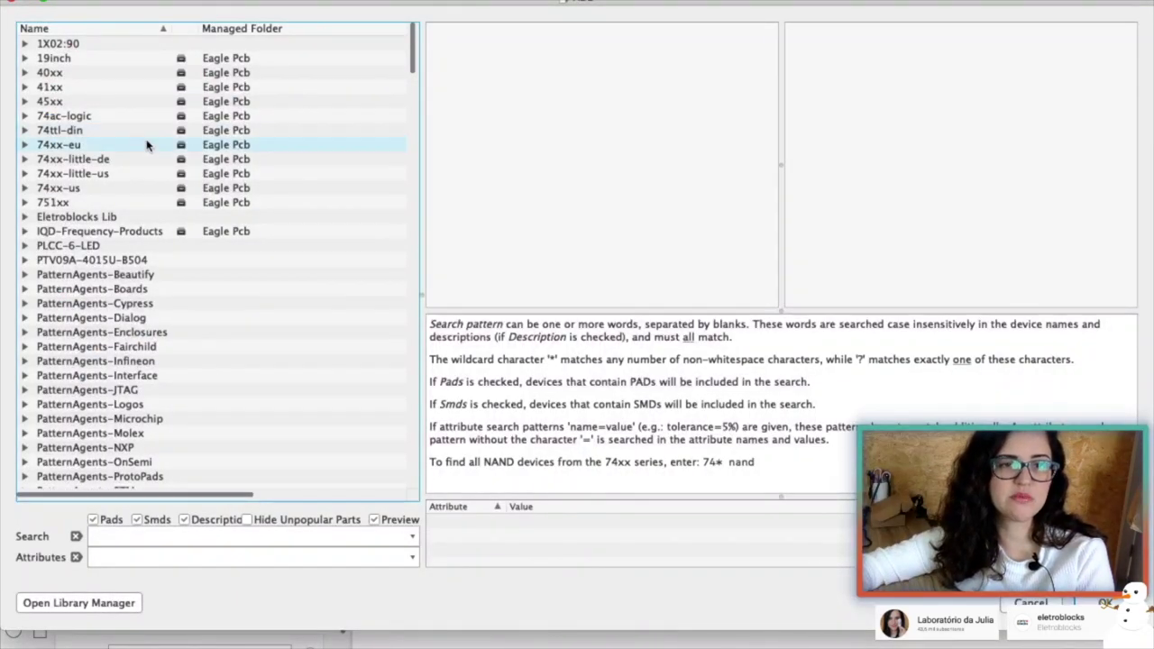
Search the library for the CR2025 coin cell and place supply1 CR2025 on the schematic.
{"action": "scroll", "coordinate": [167, 384], "scroll_direction": "down", "scroll_amount": 4}
{"action": "scroll", "coordinate": [167, 383], "scroll_direction": "down", "scroll_amount": 4}
{"action": "scroll", "coordinate": [167, 383], "scroll_direction": "up", "scroll_amount": 5}
{"action": "scroll", "coordinate": [167, 379], "scroll_direction": "up", "scroll_amount": 3}
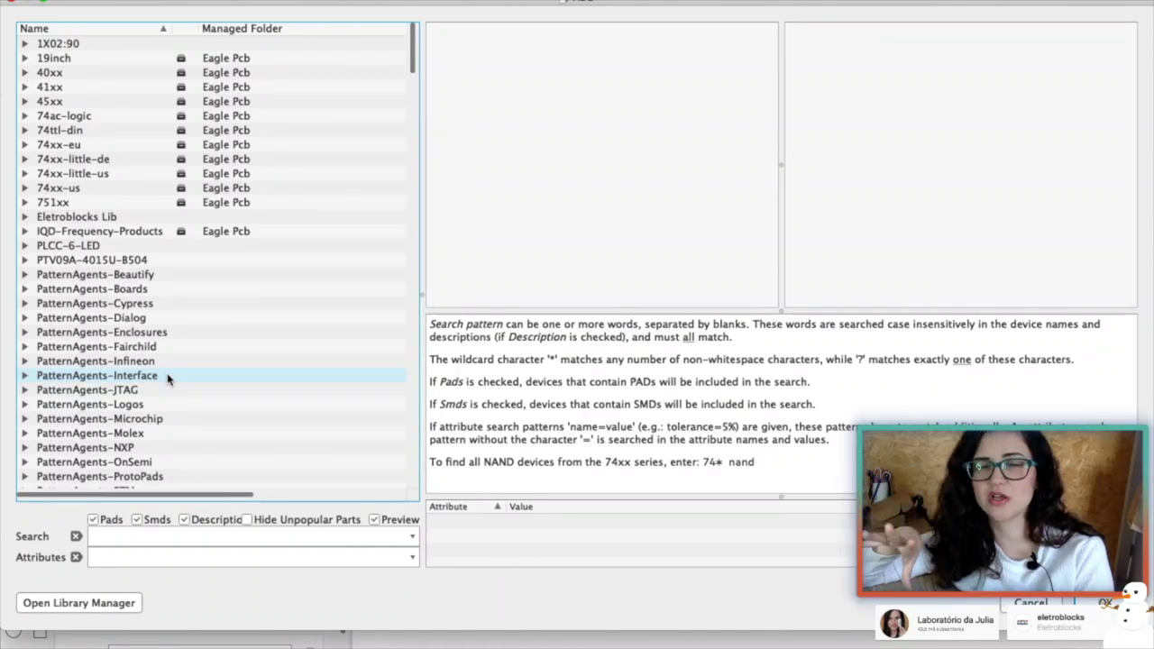
{"action": "left_click", "coordinate": [134, 537]}
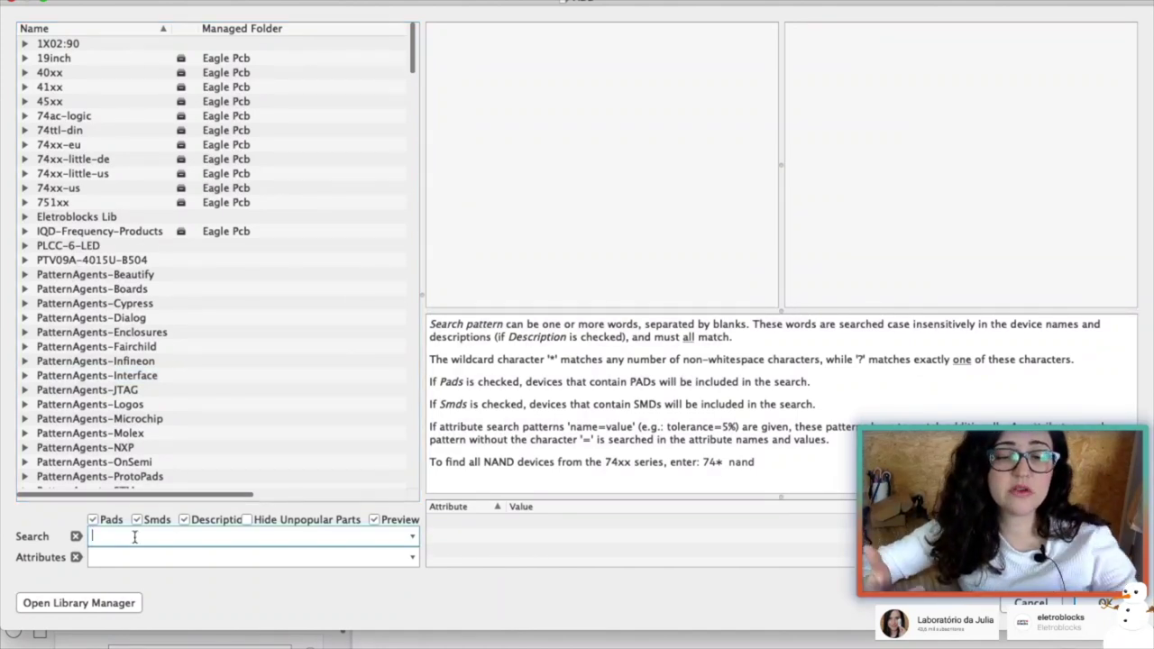
{"action": "type", "text": "CR"}
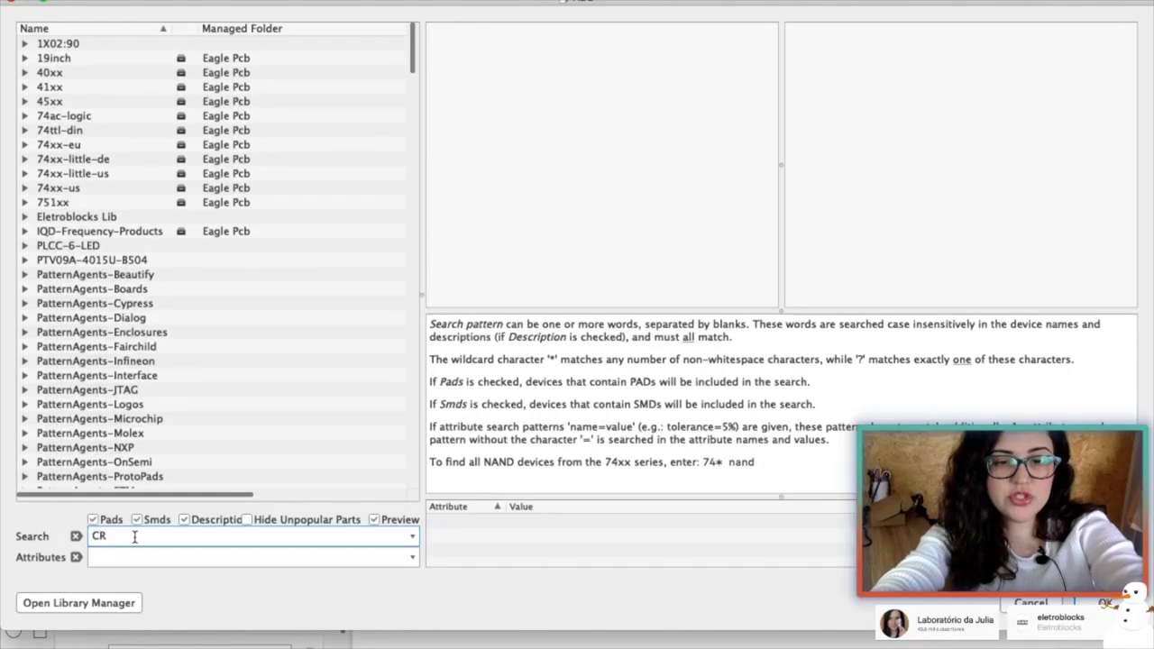
{"action": "type", "text": "2"}
{"action": "type", "text": "5"}
{"action": "type", "text": "25*"}
{"action": "key", "text": "Return"}
{"action": "left_click", "coordinate": [88, 102]}
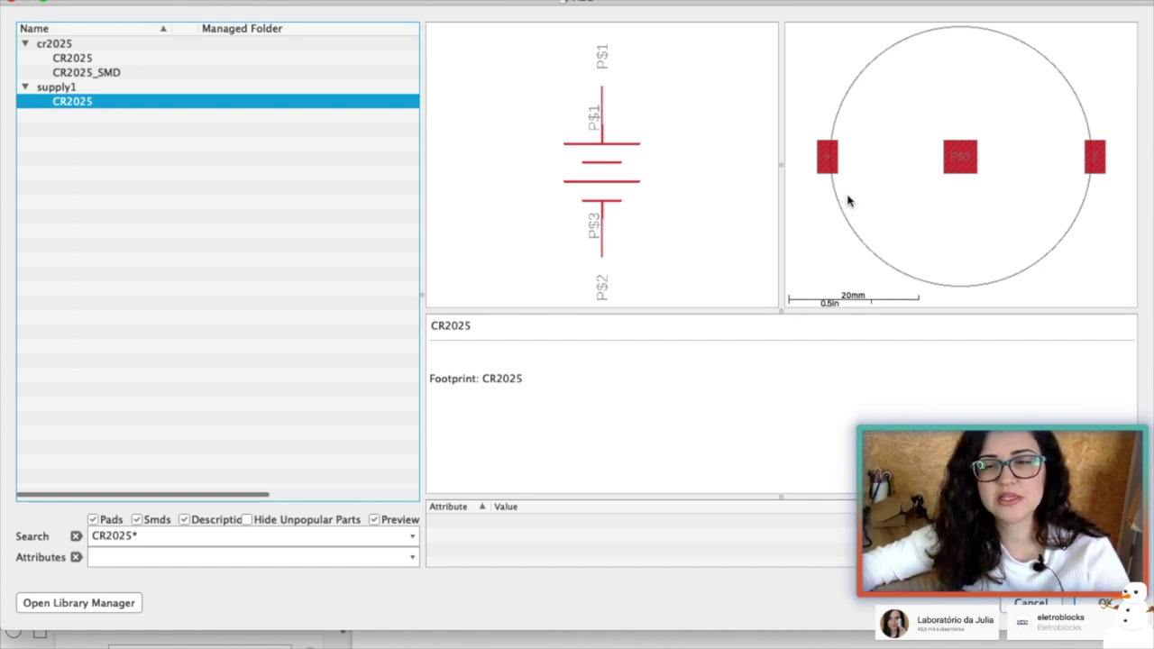
{"action": "key", "text": "Return"}
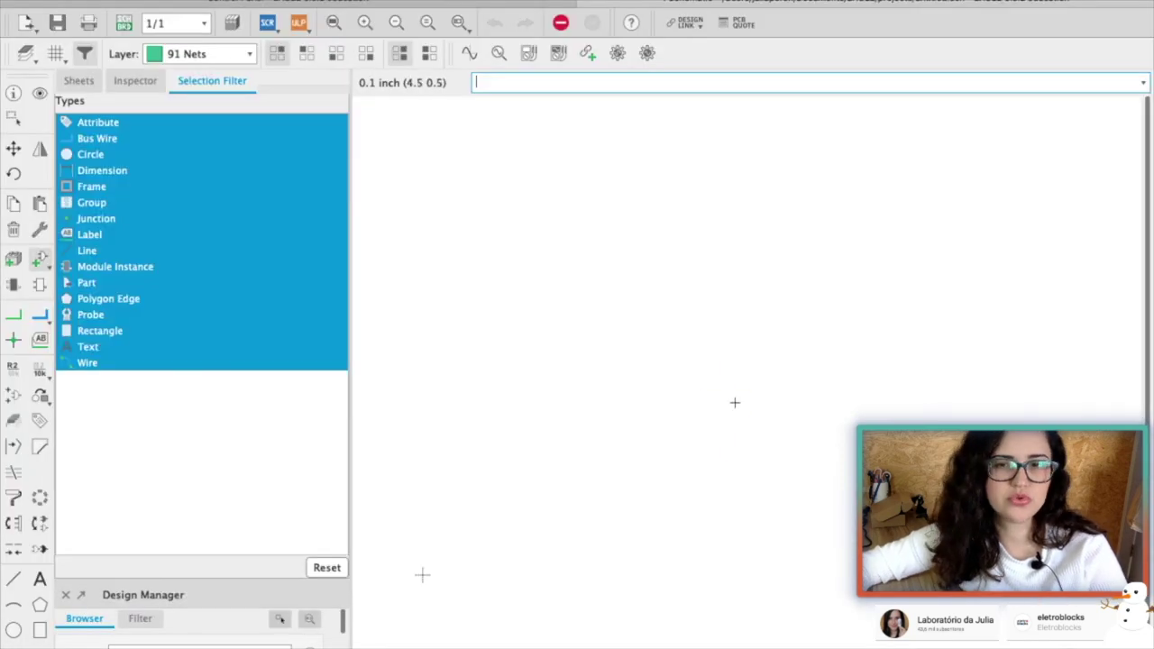
{"action": "left_click", "coordinate": [574, 352]}
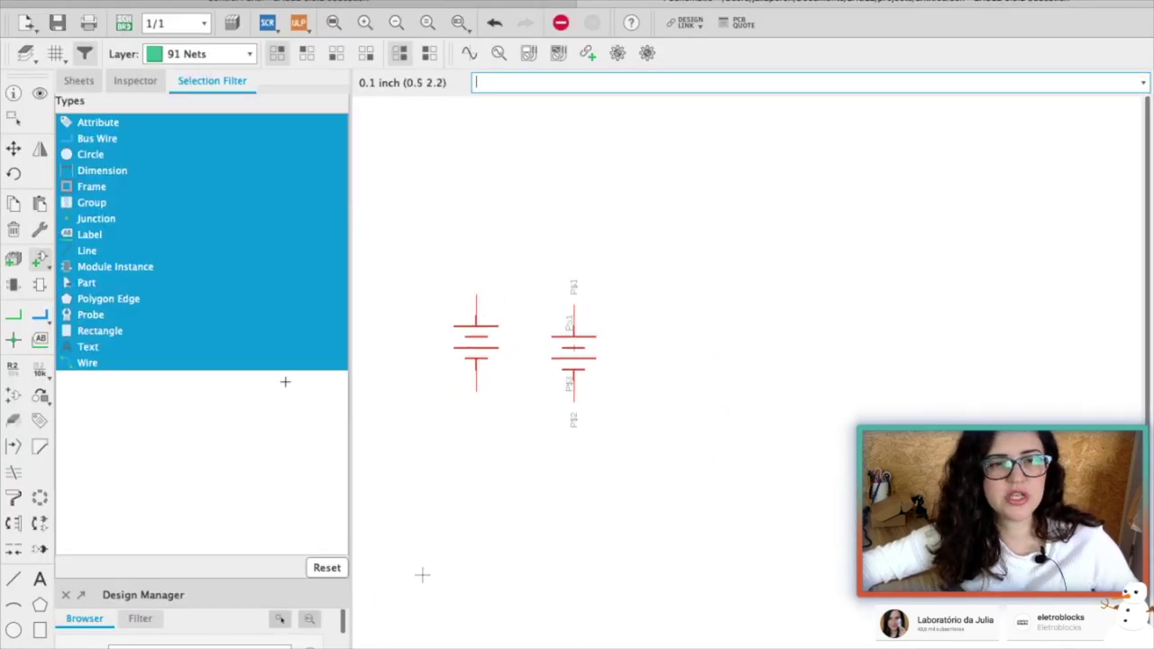
{"action": "left_click", "coordinate": [42, 260]}
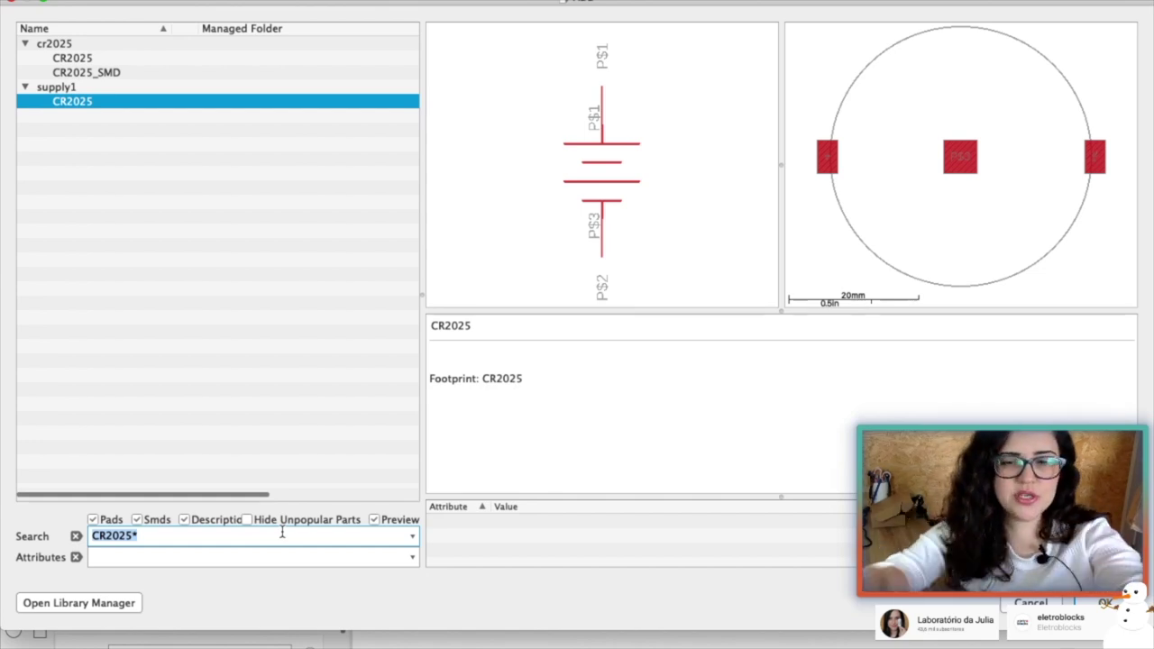
Place the Eletroblocks Lib LED5050 beside the battery, rotated to point downward.
{"action": "type", "text": "*"}
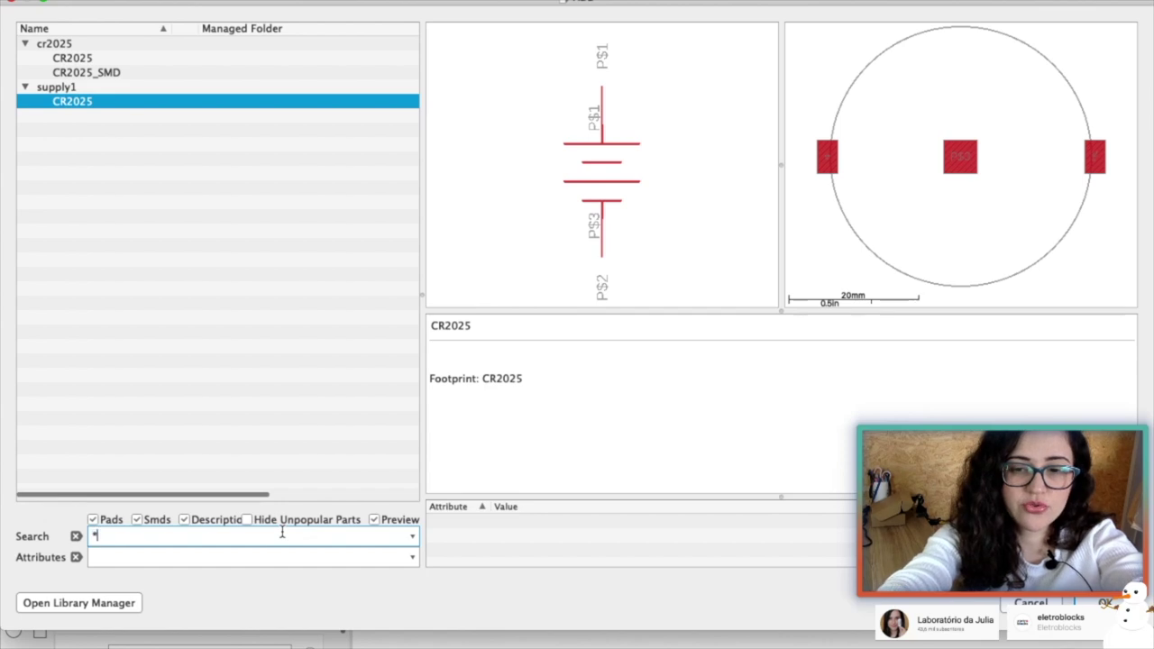
{"action": "type", "text": "5050"}
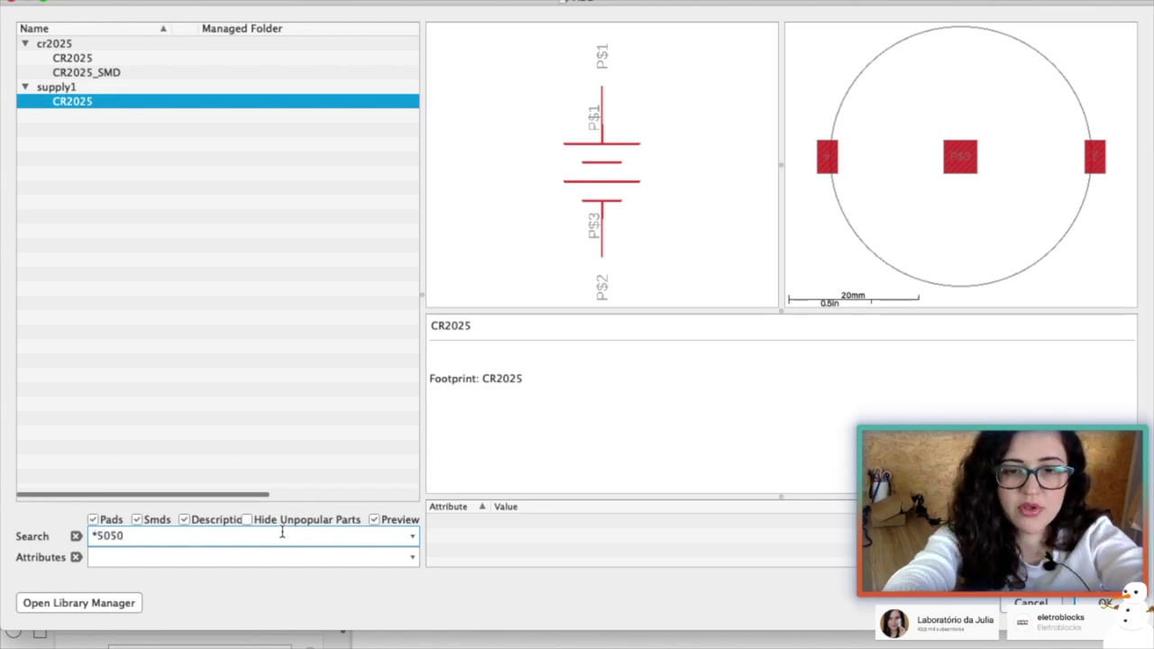
{"action": "type", "text": "*"}
{"action": "key", "text": "Return"}
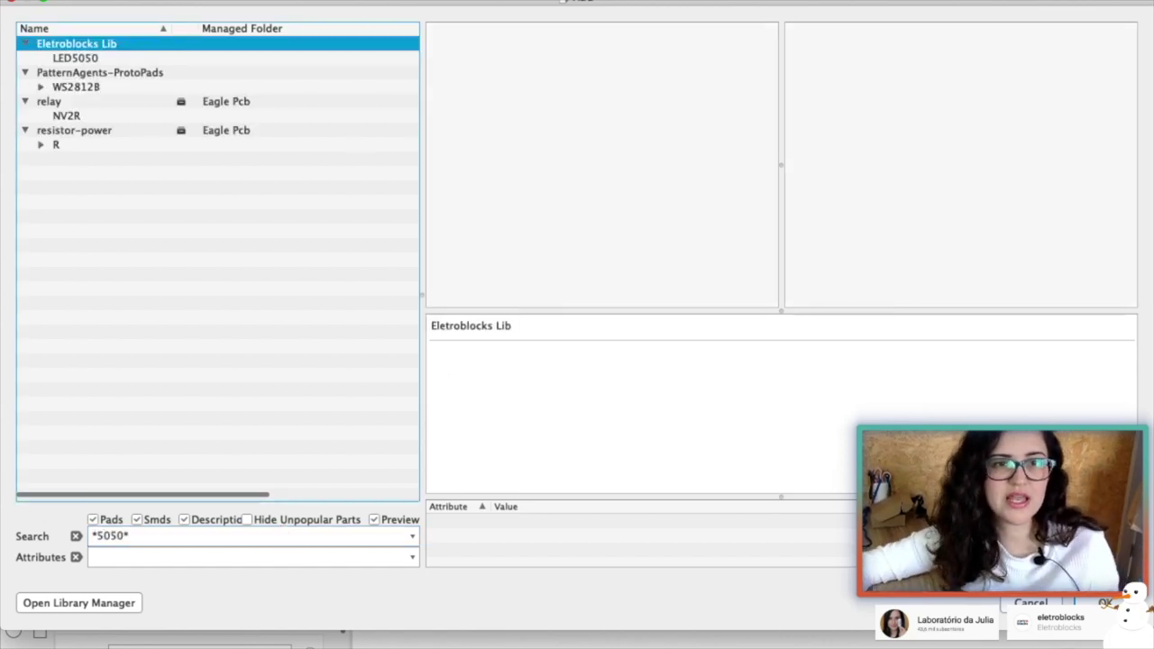
{"action": "left_click", "coordinate": [84, 60]}
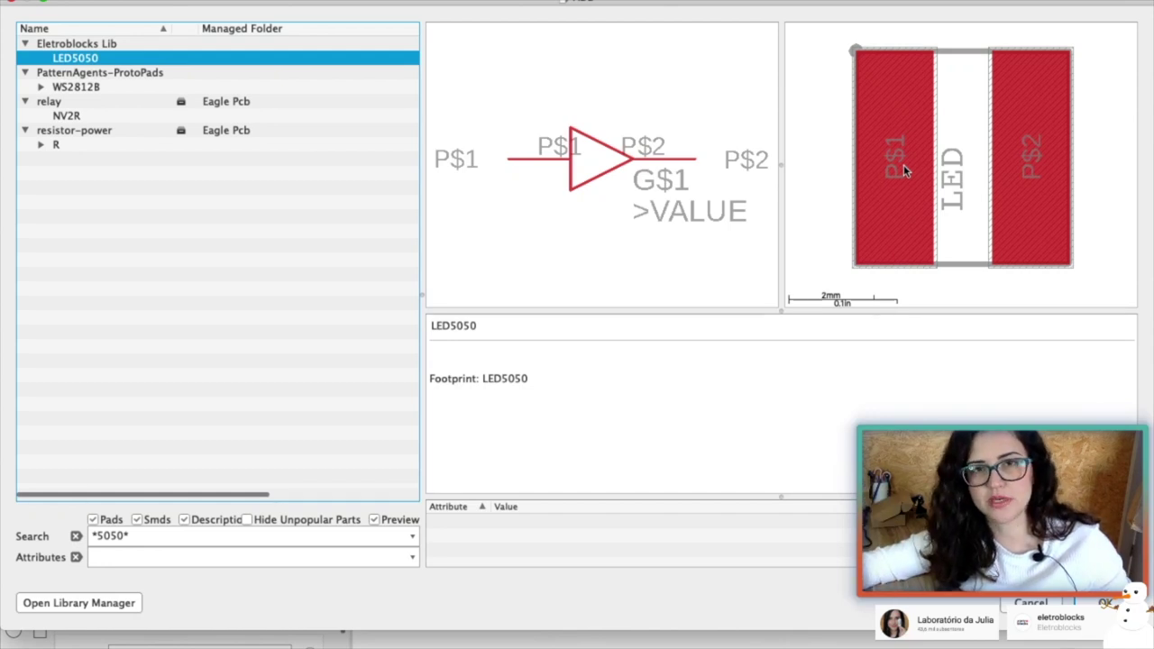
{"action": "key", "text": "Return"}
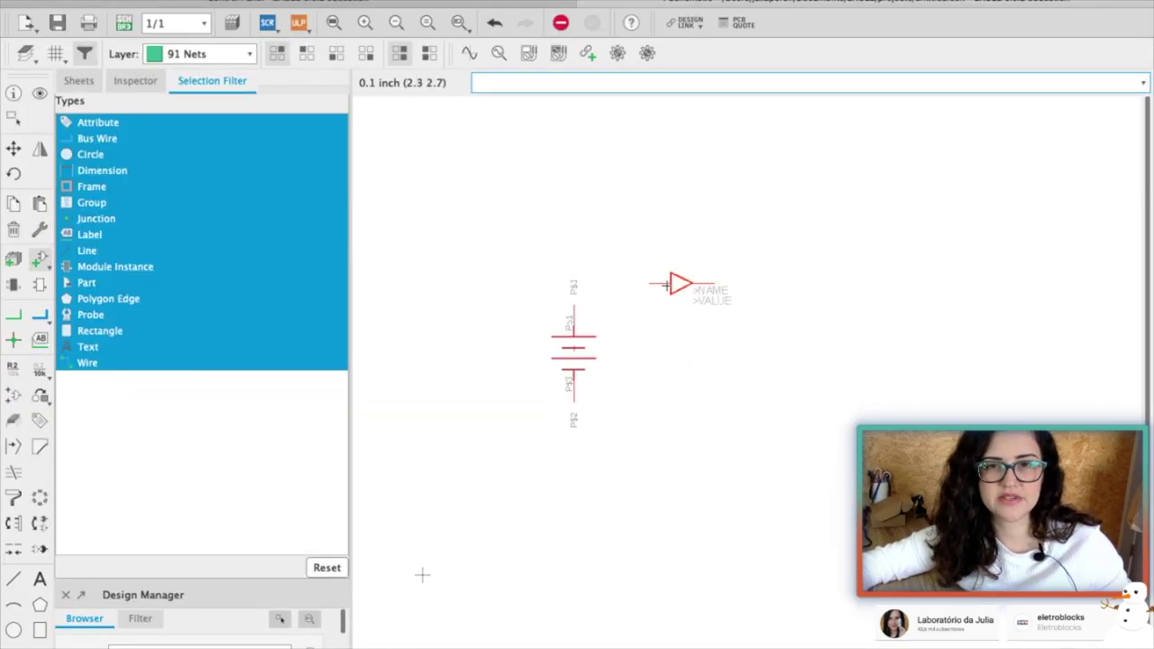
{"action": "right_click", "coordinate": [768, 315]}
{"action": "right_click", "coordinate": [732, 368]}
{"action": "right_click", "coordinate": [732, 368]}
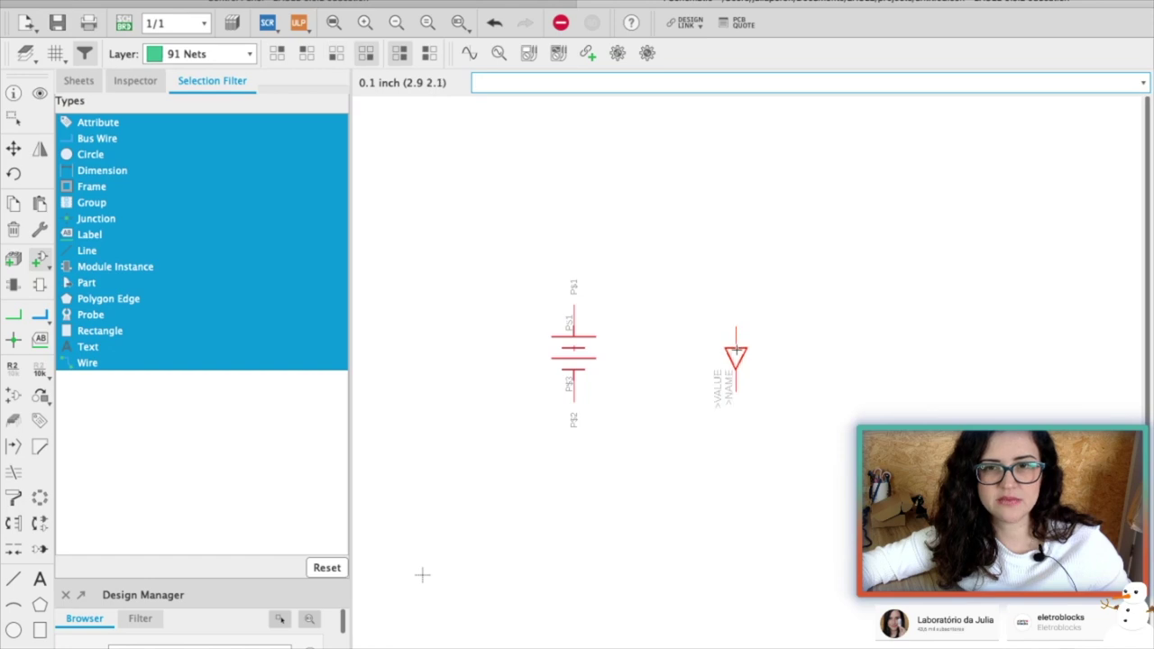
{"action": "left_click", "coordinate": [725, 359]}
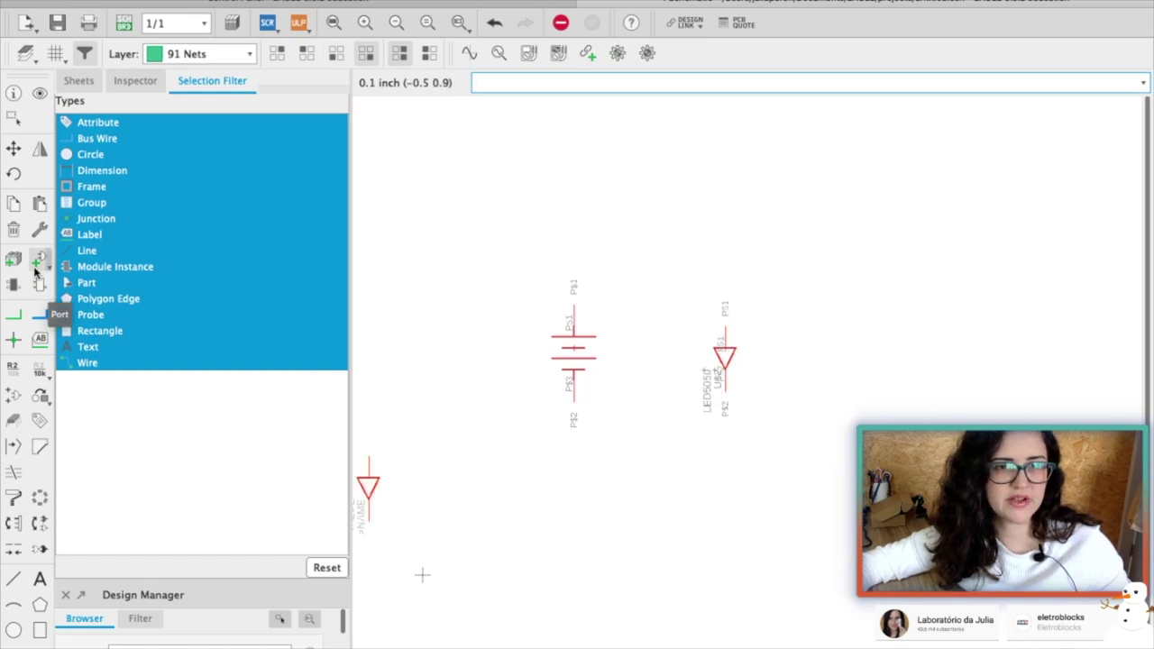
{"action": "left_click", "coordinate": [40, 259]}
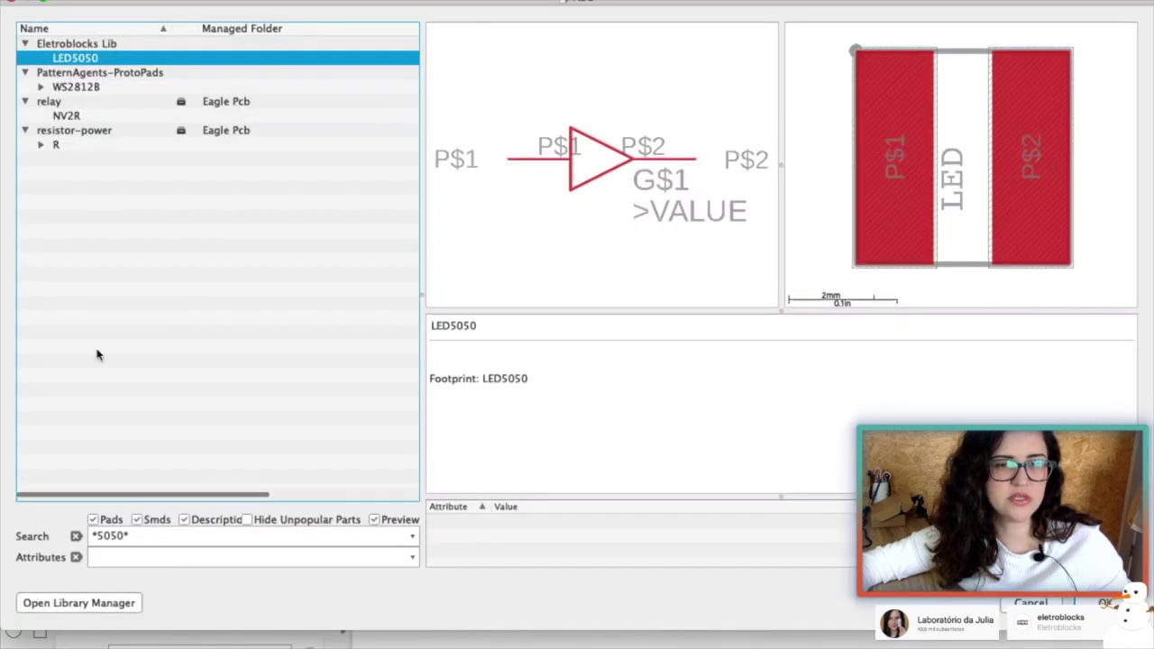
{"action": "triple_click", "coordinate": [141, 541]}
Place the last PatternAgents-ProtoPads SWITCH-SPDT variant above the battery and LED.
{"action": "type", "text": "Switch"}
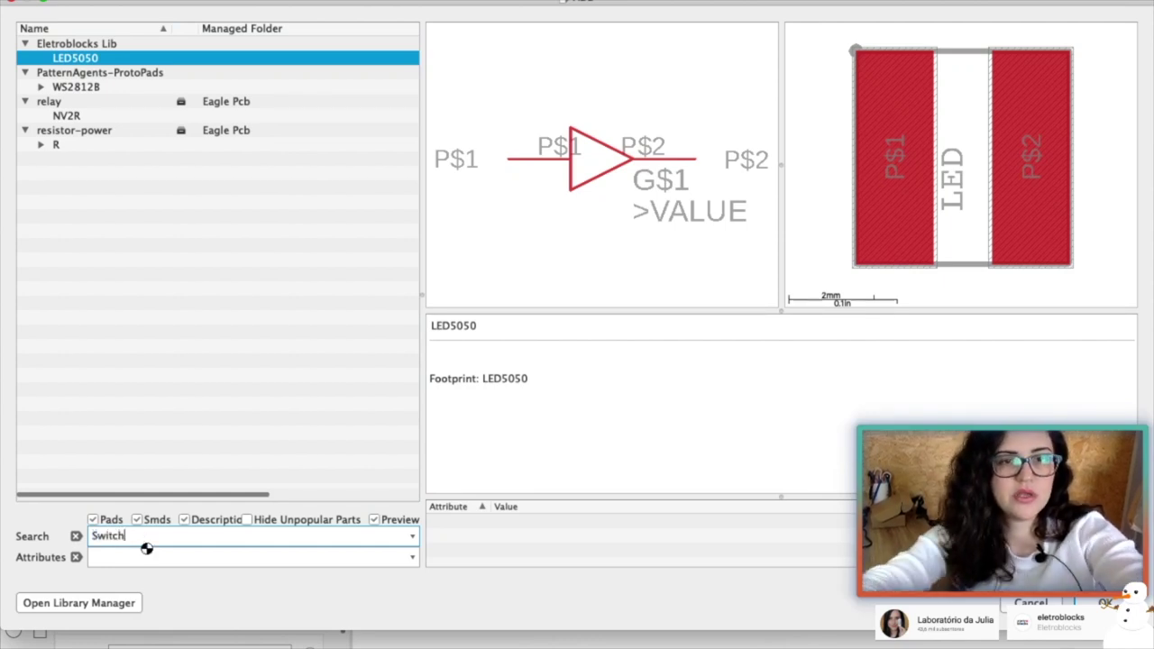
{"action": "key", "text": "Return"}
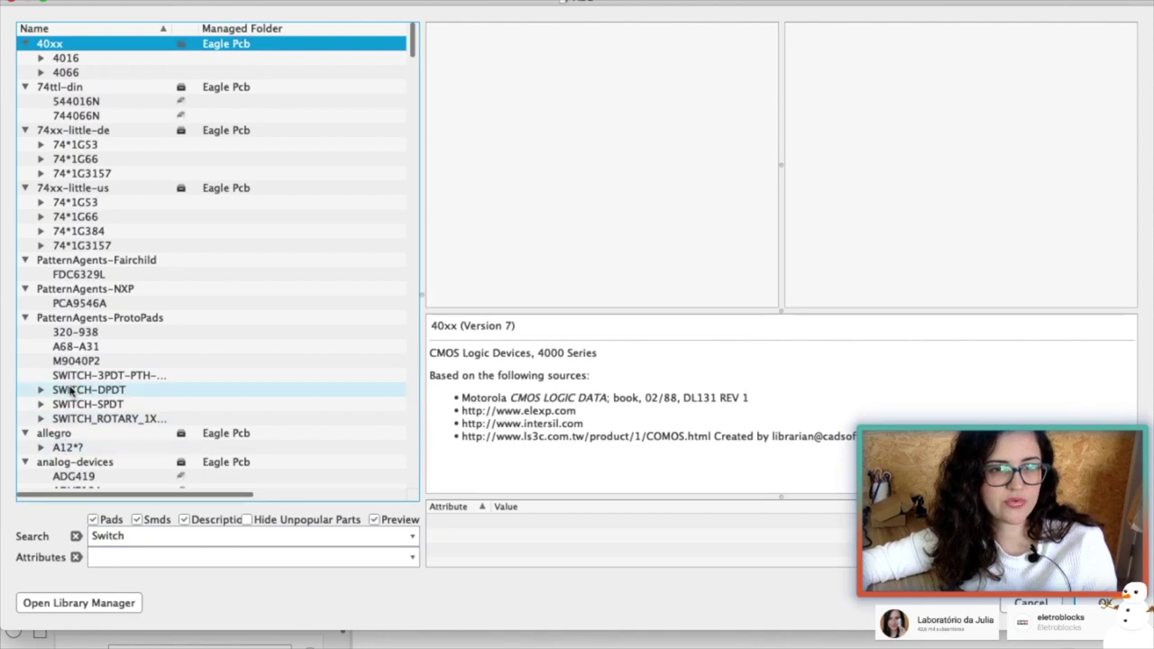
{"action": "left_click", "coordinate": [74, 391]}
{"action": "left_click", "coordinate": [76, 406]}
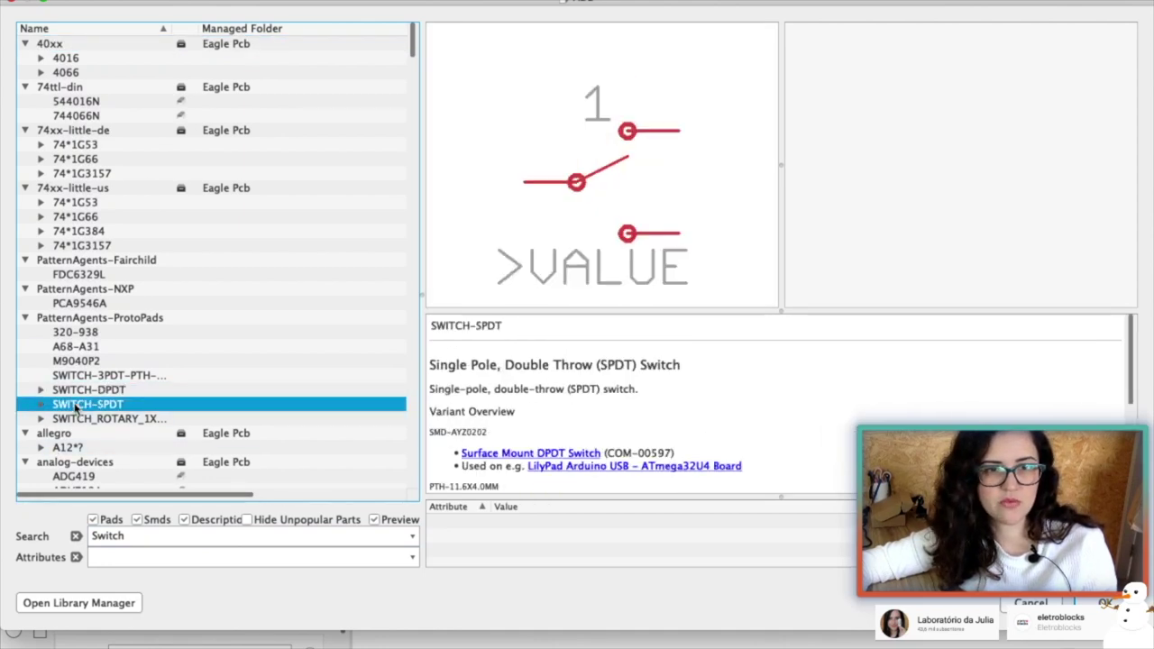
{"action": "left_click", "coordinate": [40, 404]}
{"action": "left_click", "coordinate": [90, 420]}
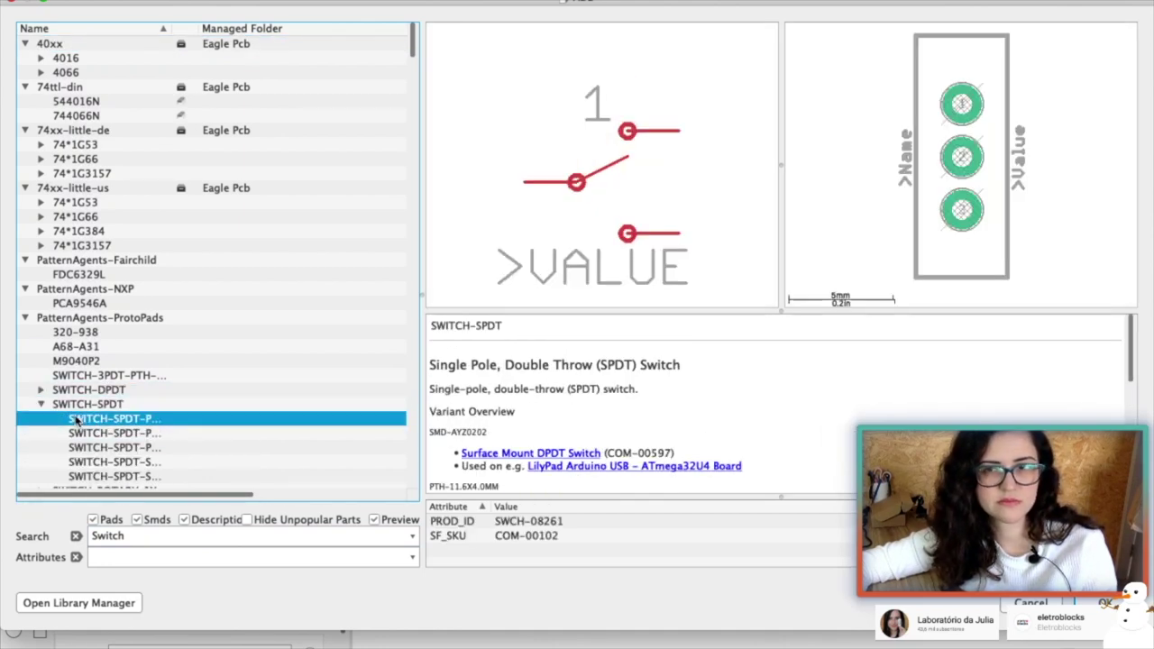
{"action": "left_click", "coordinate": [91, 434]}
{"action": "scroll", "coordinate": [91, 437], "scroll_direction": "down", "scroll_amount": 3}
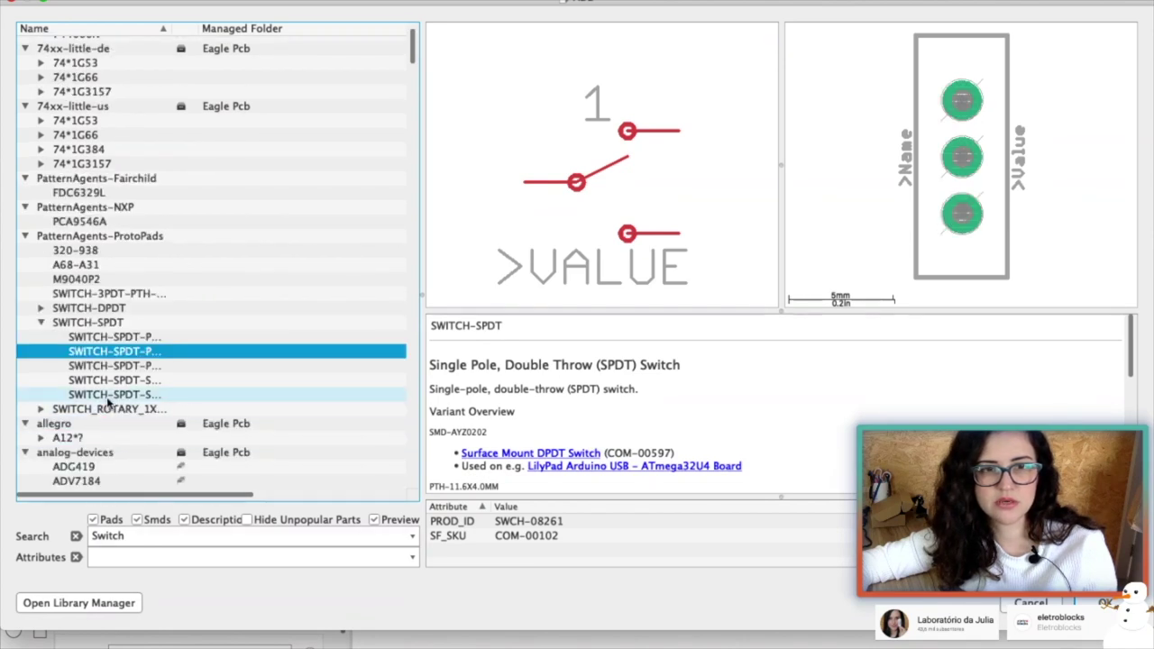
{"action": "left_click", "coordinate": [110, 397]}
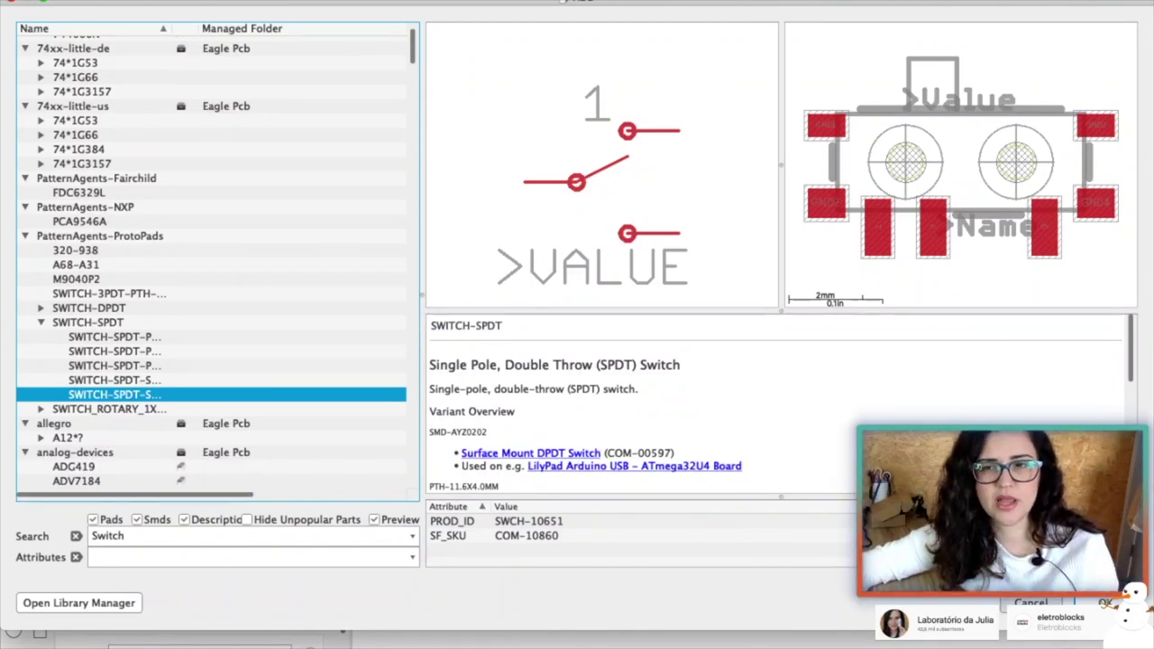
{"action": "key", "text": "Return"}
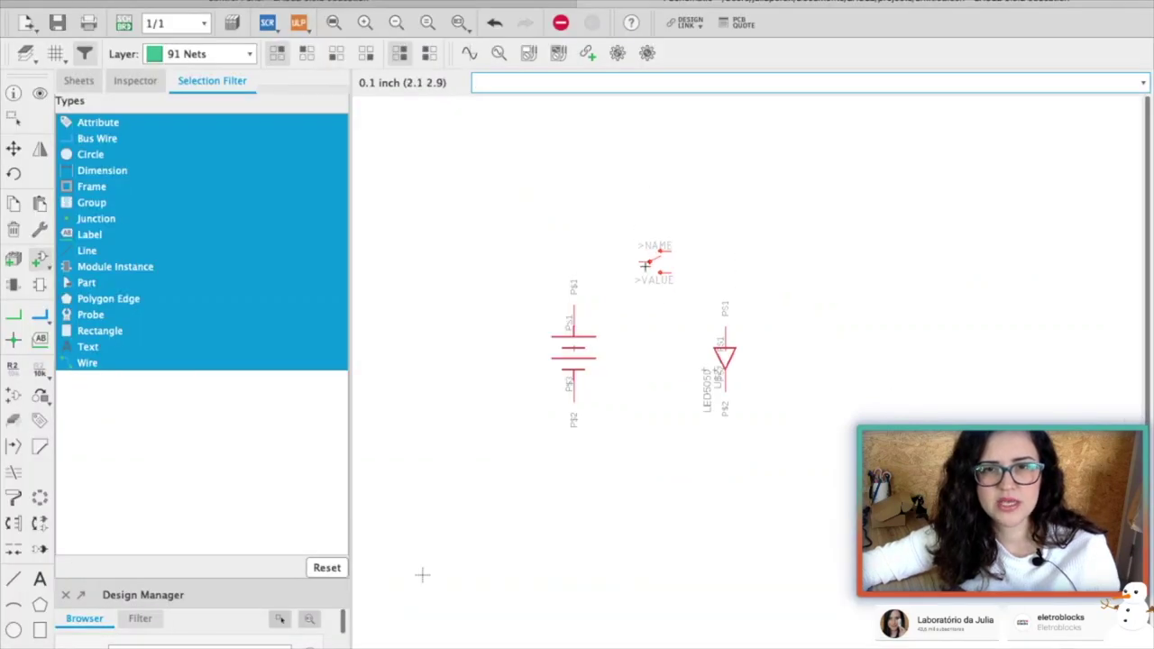
{"action": "left_click", "coordinate": [641, 268]}
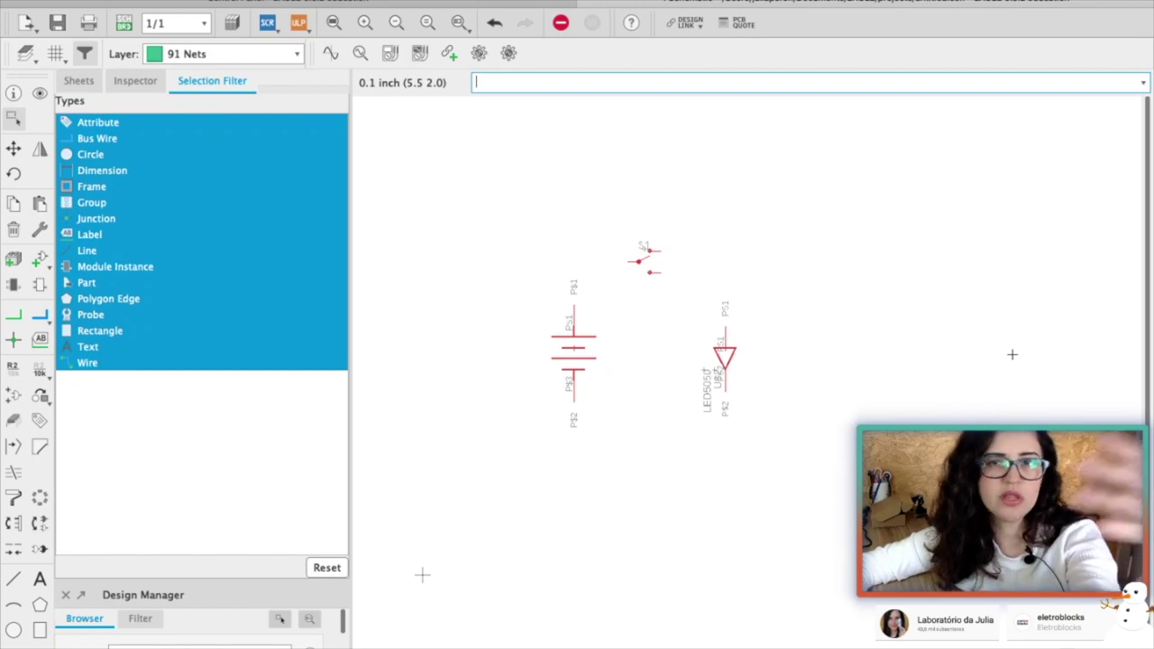
Draw nets from battery P$1 to the switch, switch to LED P$1, and LED P$2 back to battery P$2.
{"action": "scroll", "coordinate": [902, 350], "scroll_direction": "up", "scroll_amount": 2}
{"action": "scroll", "coordinate": [442, 315], "scroll_direction": "down", "scroll_amount": 2}
{"action": "scroll", "coordinate": [587, 360], "scroll_direction": "up", "scroll_amount": 3}
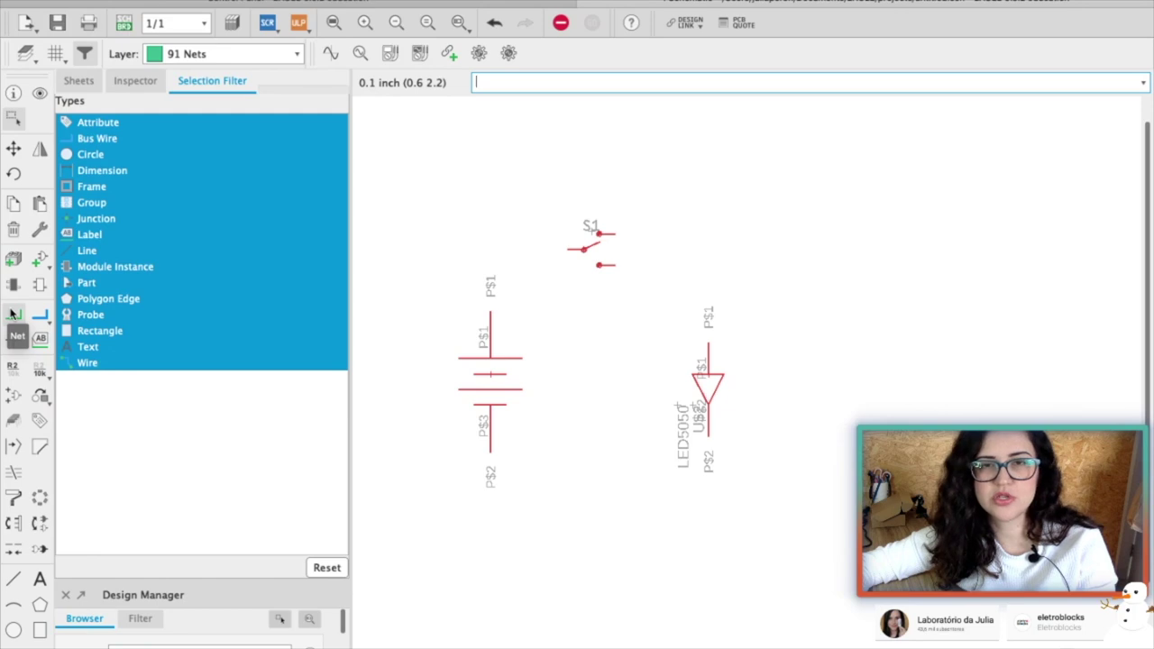
{"action": "left_click", "coordinate": [13, 314]}
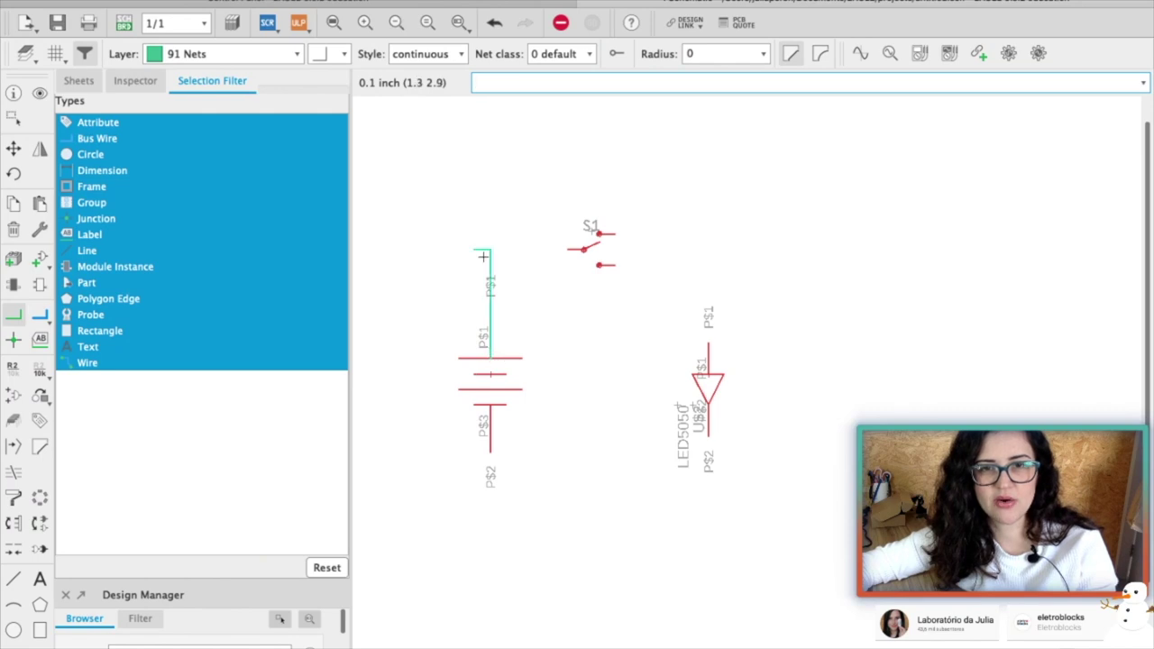
{"action": "left_click", "coordinate": [599, 264]}
{"action": "left_click", "coordinate": [709, 482]}
{"action": "left_click", "coordinate": [487, 426]}
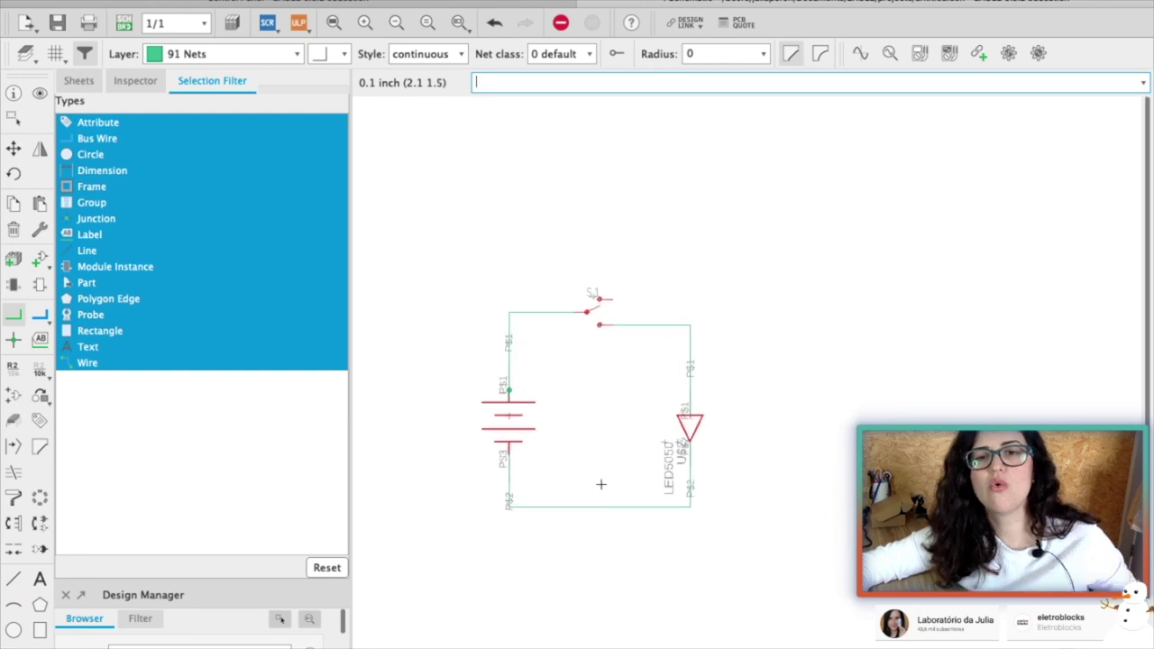
{"action": "scroll", "coordinate": [614, 297], "scroll_direction": "up", "scroll_amount": 2}
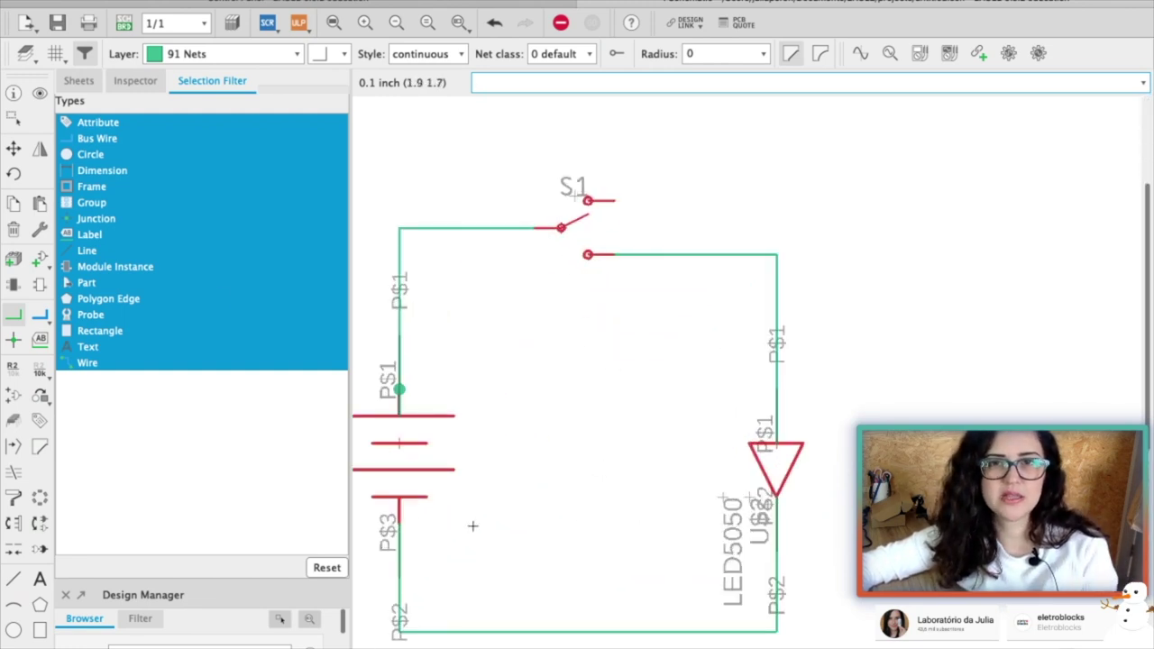
{"action": "scroll", "coordinate": [523, 327], "scroll_direction": "down", "scroll_amount": 2}
{"action": "scroll", "coordinate": [541, 352], "scroll_direction": "up", "scroll_amount": 1}
{"action": "scroll", "coordinate": [780, 313], "scroll_direction": "up", "scroll_amount": 1}
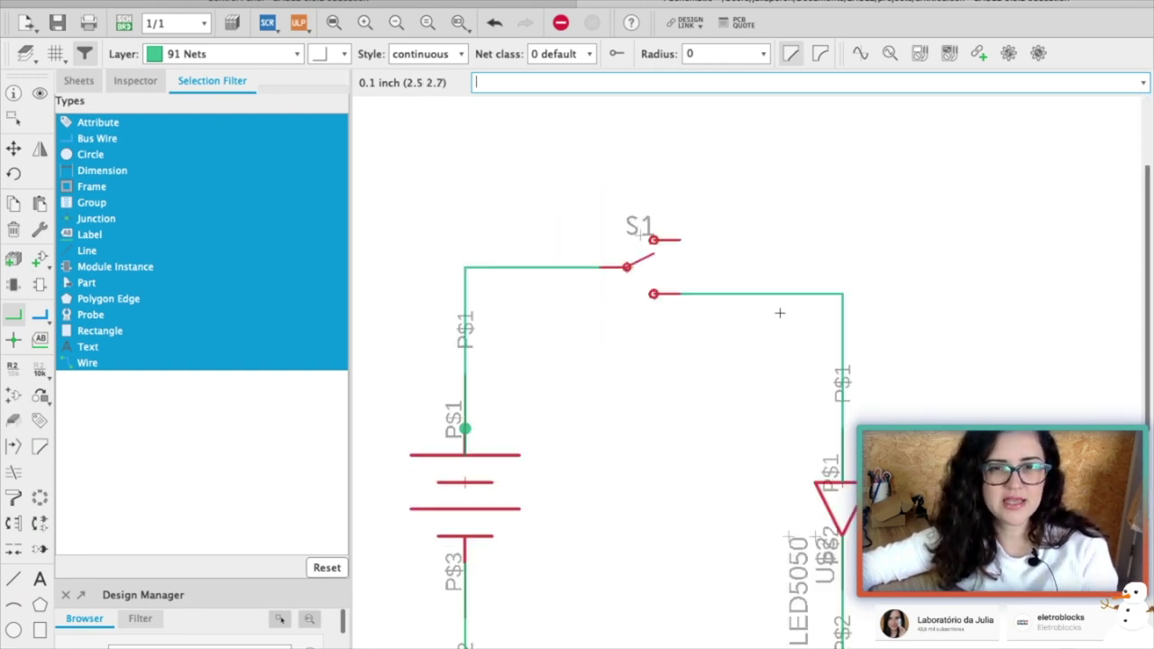
{"action": "scroll", "coordinate": [697, 516], "scroll_direction": "down", "scroll_amount": 1}
{"action": "scroll", "coordinate": [711, 644], "scroll_direction": "up", "scroll_amount": 1}
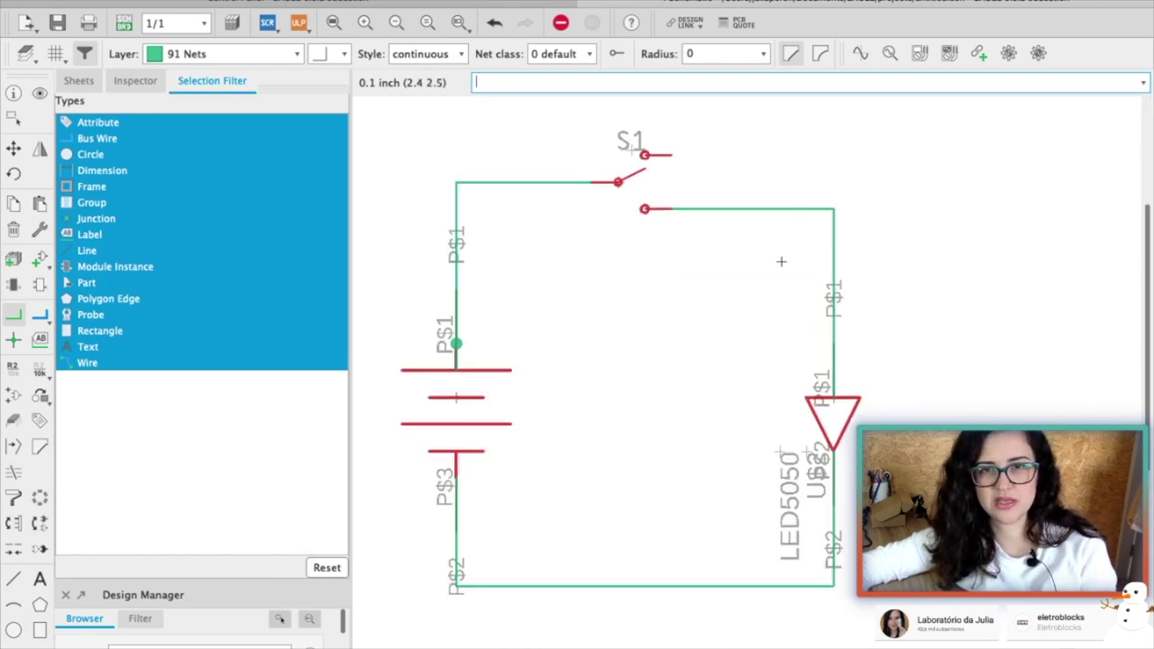
{"action": "scroll", "coordinate": [717, 368], "scroll_direction": "down", "scroll_amount": 1}
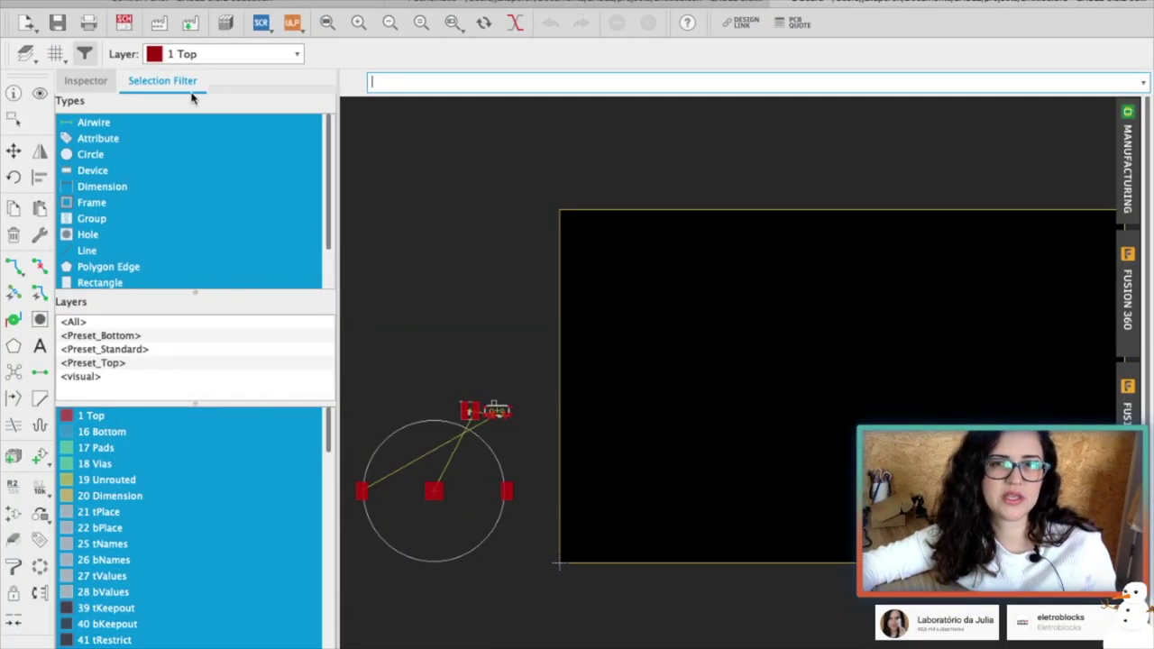
Zoom in and out around the board layout to inspect the placed footprints.
{"action": "scroll", "coordinate": [649, 388], "scroll_direction": "down", "scroll_amount": 3}
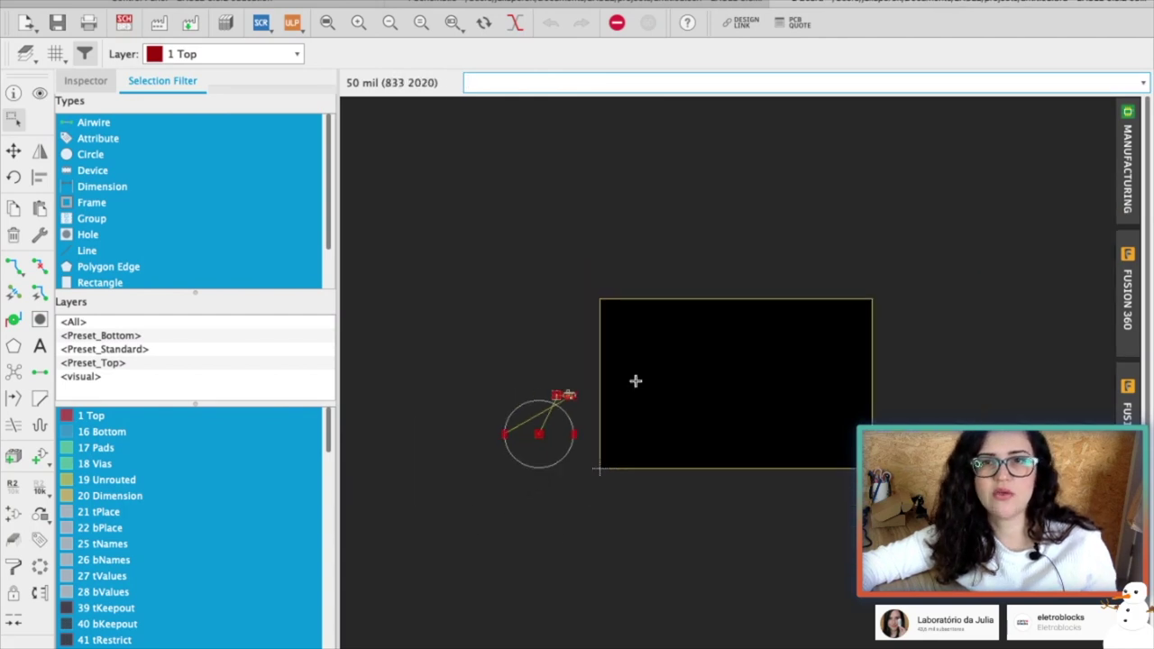
{"action": "scroll", "coordinate": [568, 352], "scroll_direction": "up", "scroll_amount": 2}
{"action": "scroll", "coordinate": [532, 397], "scroll_direction": "down", "scroll_amount": 3}
{"action": "scroll", "coordinate": [537, 396], "scroll_direction": "up", "scroll_amount": 2}
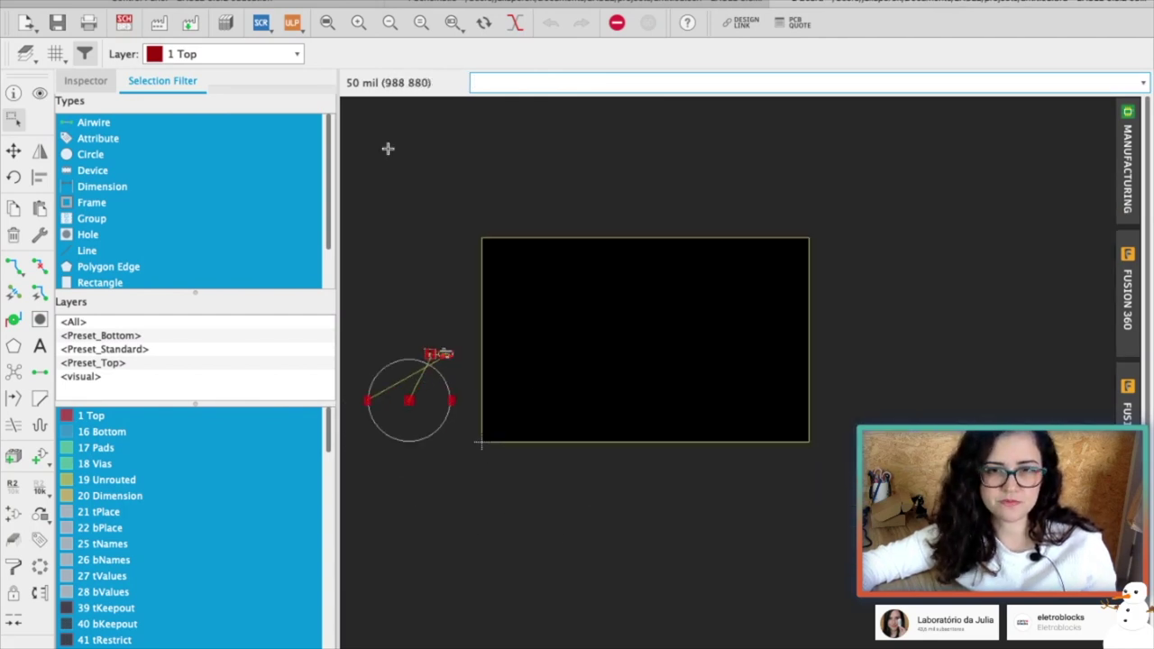
{"action": "scroll", "coordinate": [430, 346], "scroll_direction": "up", "scroll_amount": 3}
{"action": "scroll", "coordinate": [466, 369], "scroll_direction": "down", "scroll_amount": 2}
{"action": "scroll", "coordinate": [474, 376], "scroll_direction": "up", "scroll_amount": 2}
{"action": "scroll", "coordinate": [421, 353], "scroll_direction": "down", "scroll_amount": 5}
{"action": "scroll", "coordinate": [421, 353], "scroll_direction": "up", "scroll_amount": 5}
{"action": "scroll", "coordinate": [423, 351], "scroll_direction": "down", "scroll_amount": 1}
{"action": "scroll", "coordinate": [427, 351], "scroll_direction": "up", "scroll_amount": 1}
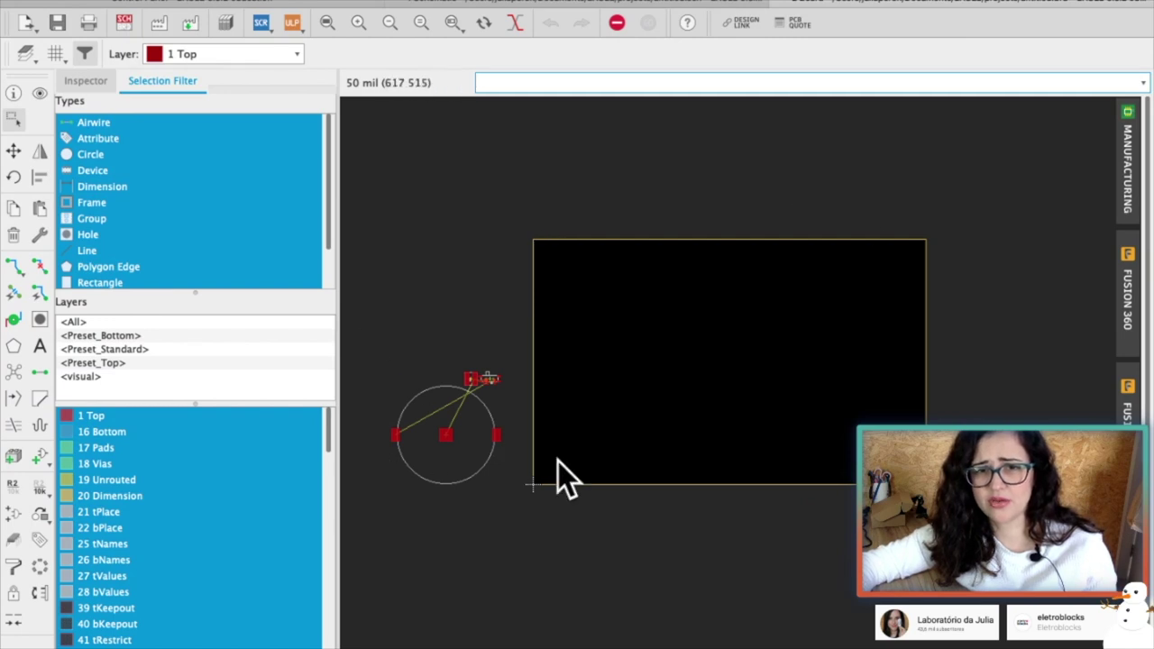
{"action": "scroll", "coordinate": [478, 469], "scroll_direction": "up", "scroll_amount": 1}
{"action": "scroll", "coordinate": [443, 388], "scroll_direction": "down", "scroll_amount": 1}
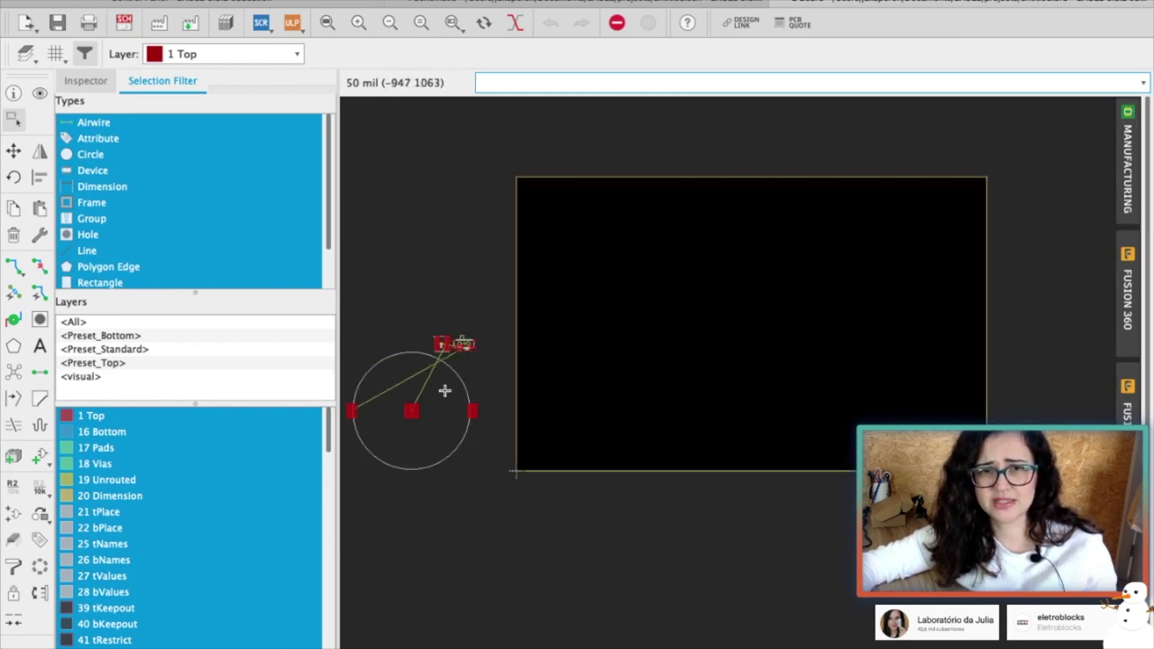
{"action": "scroll", "coordinate": [399, 391], "scroll_direction": "down", "scroll_amount": 1}
{"action": "scroll", "coordinate": [364, 387], "scroll_direction": "up", "scroll_amount": 2}
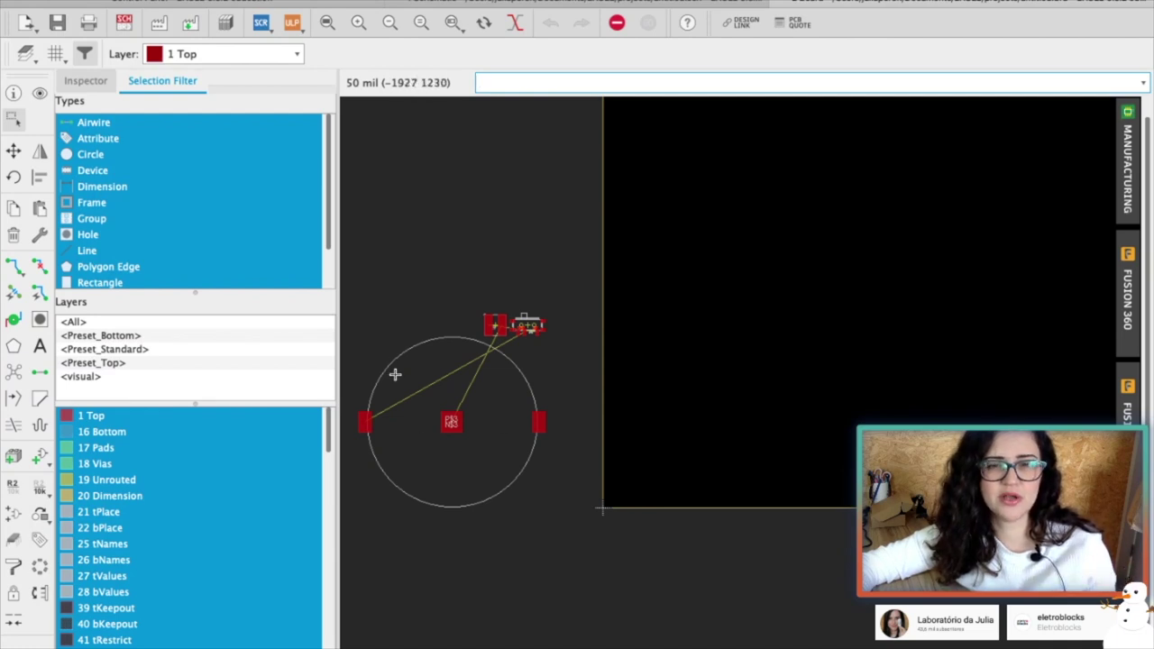
{"action": "scroll", "coordinate": [395, 374], "scroll_direction": "up", "scroll_amount": 1}
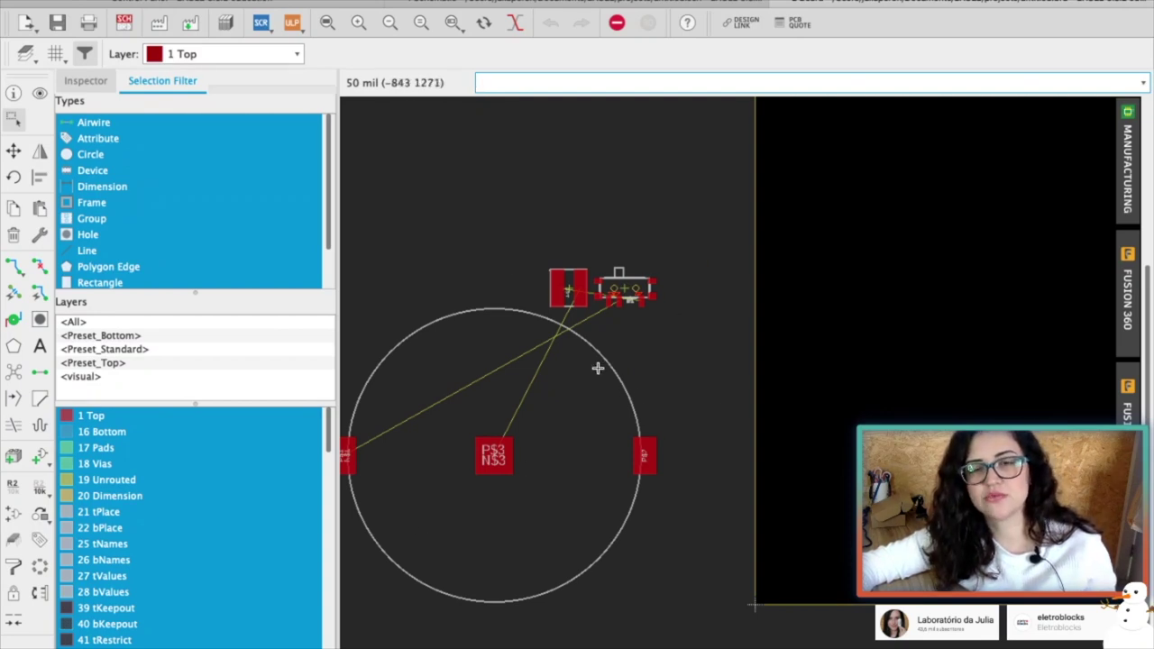
{"action": "scroll", "coordinate": [582, 365], "scroll_direction": "down", "scroll_amount": 1}
{"action": "scroll", "coordinate": [490, 377], "scroll_direction": "up", "scroll_amount": 1}
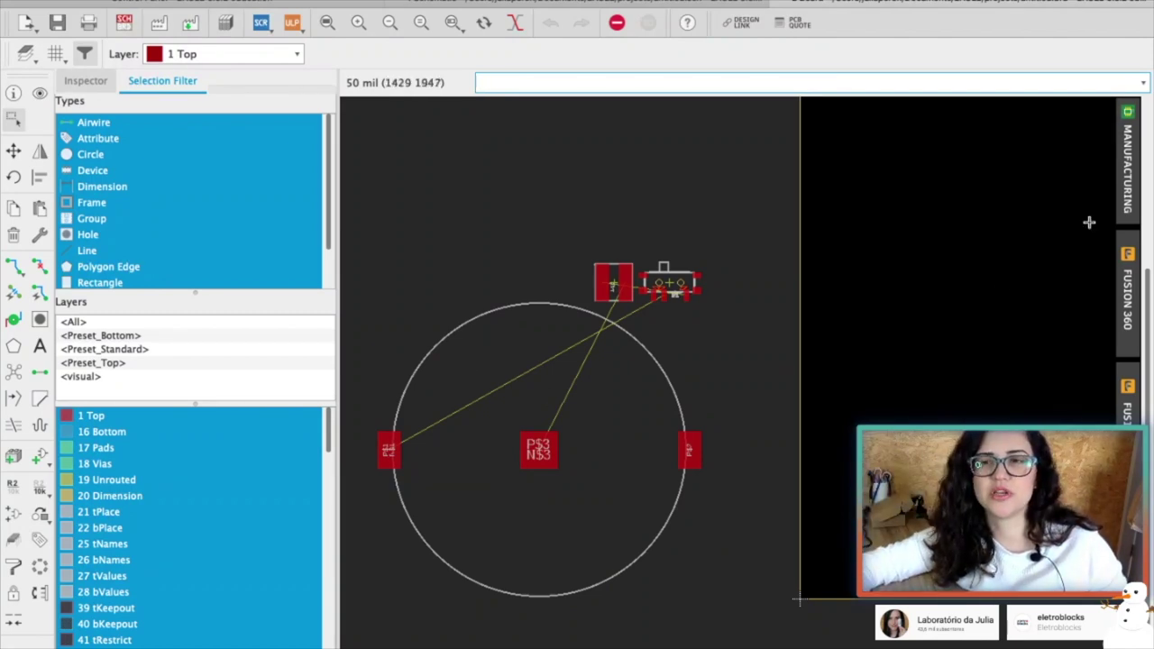
{"action": "scroll", "coordinate": [910, 246], "scroll_direction": "down", "scroll_amount": 2}
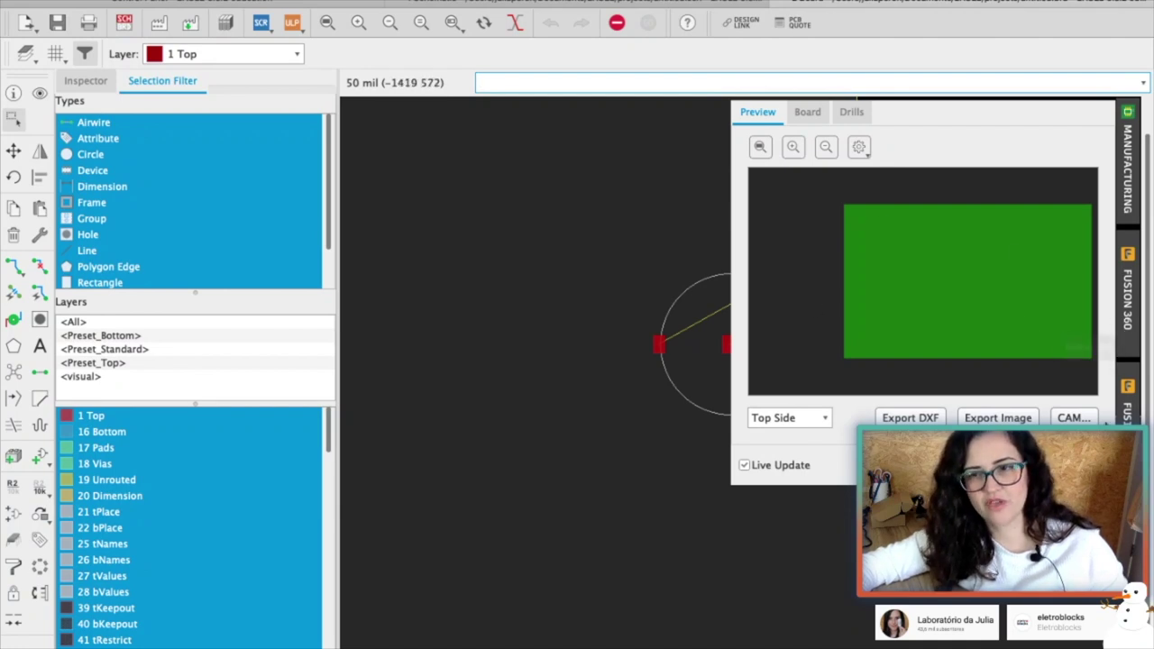
Move the round battery footprint to the centre of the board.
{"action": "scroll", "coordinate": [1046, 407], "scroll_direction": "down", "scroll_amount": 3}
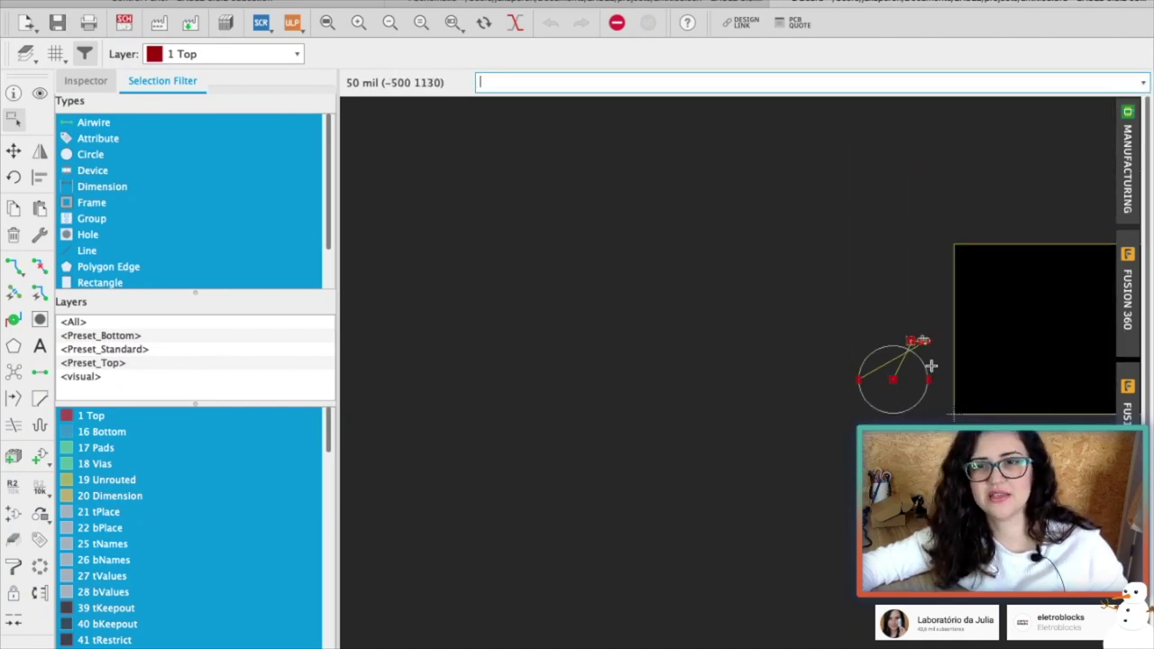
{"action": "scroll", "coordinate": [696, 387], "scroll_direction": "up", "scroll_amount": 3}
{"action": "left_click", "coordinate": [636, 375]}
{"action": "left_click_drag", "start_coordinate": [636, 374], "coordinate": [954, 316]}
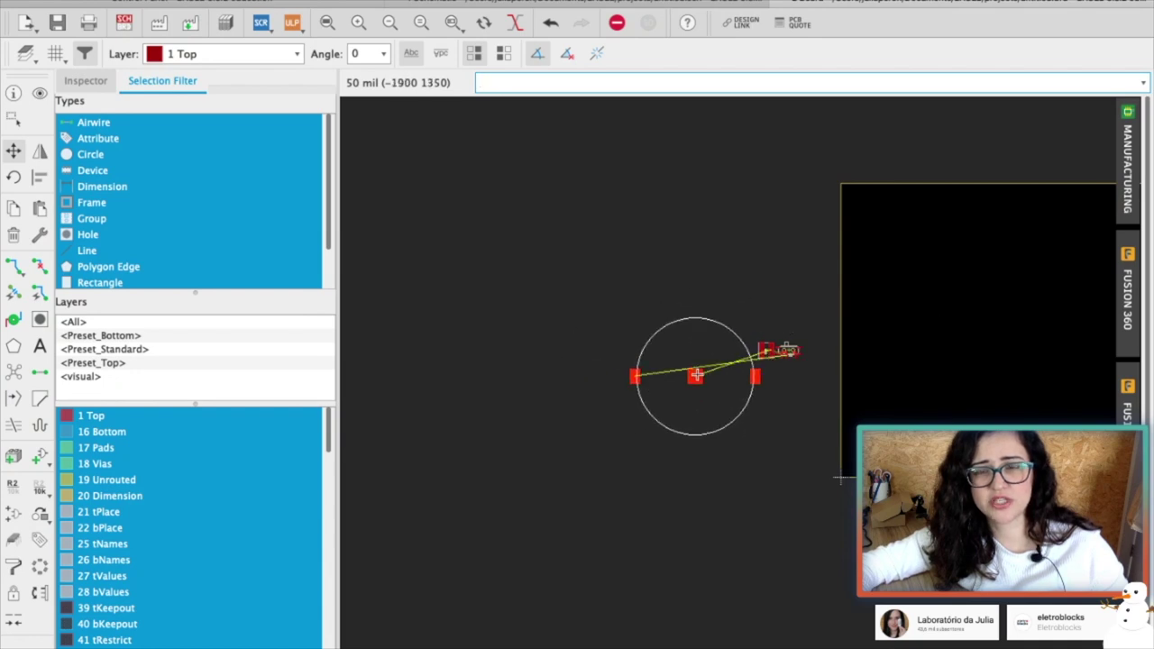
{"action": "left_click", "coordinate": [953, 315]}
{"action": "mouse_move", "coordinate": [1128, 163]}
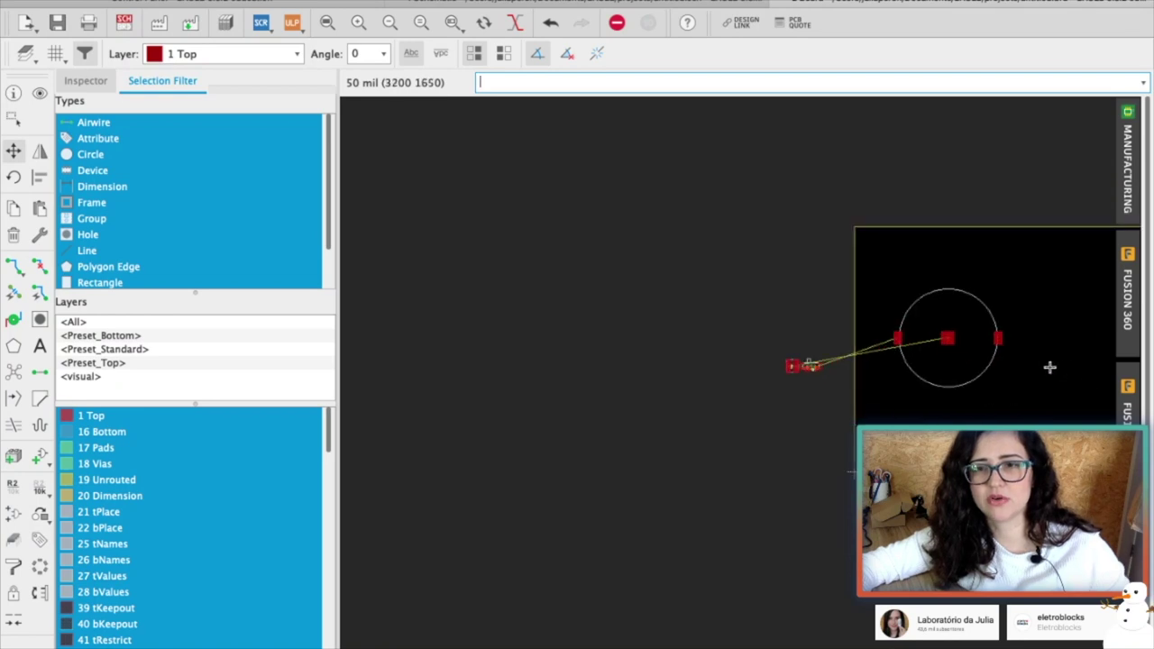
Drag the round battery footprint back off the board to its left.
{"action": "scroll", "coordinate": [1028, 366], "scroll_direction": "right", "scroll_amount": 3}
{"action": "scroll", "coordinate": [671, 332], "scroll_direction": "up", "scroll_amount": 2}
{"action": "left_click_drag", "start_coordinate": [670, 332], "coordinate": [463, 263]}
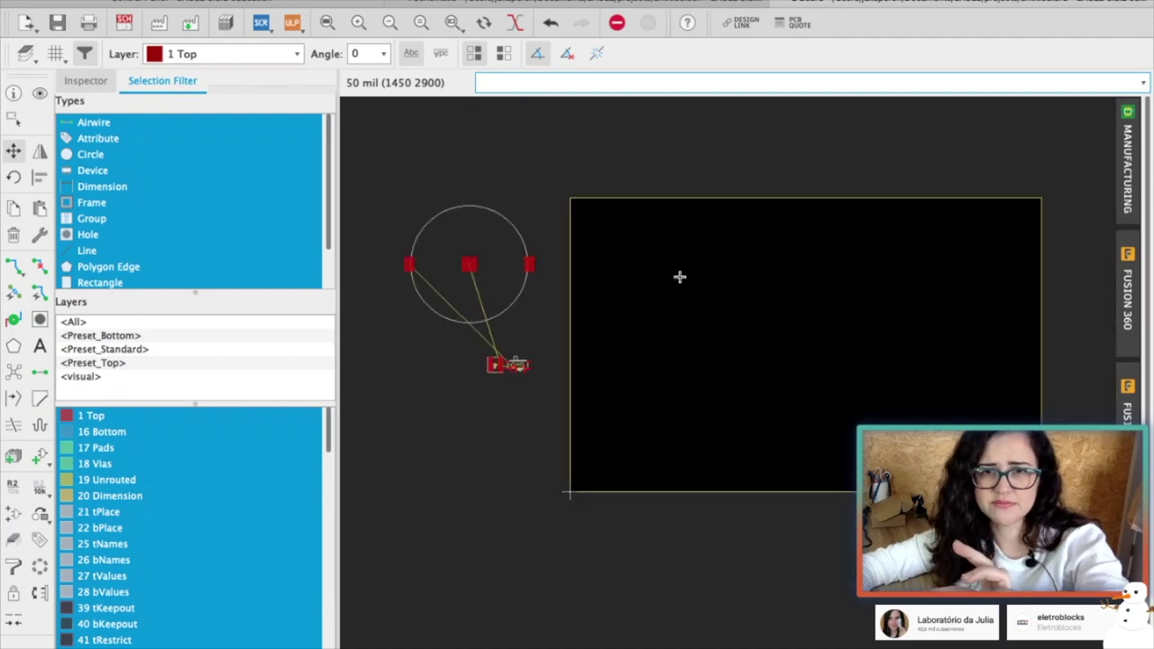
{"action": "scroll", "coordinate": [963, 384], "scroll_direction": "down", "scroll_amount": 1}
{"action": "scroll", "coordinate": [1018, 405], "scroll_direction": "up", "scroll_amount": 1}
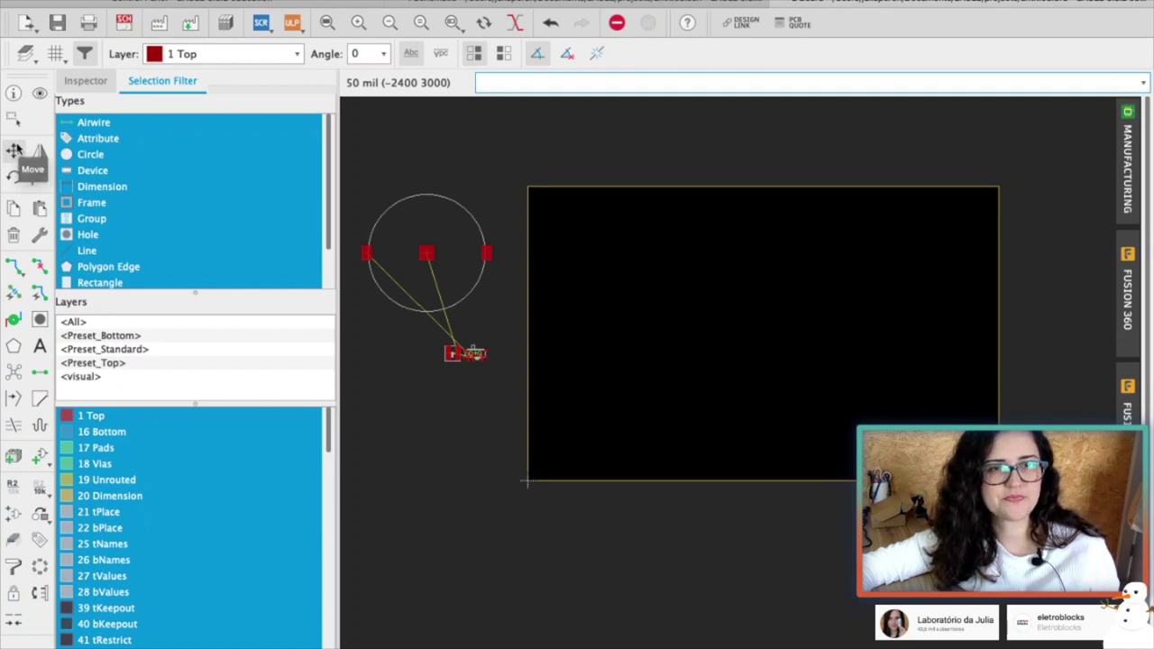
{"action": "left_click", "coordinate": [12, 237]}
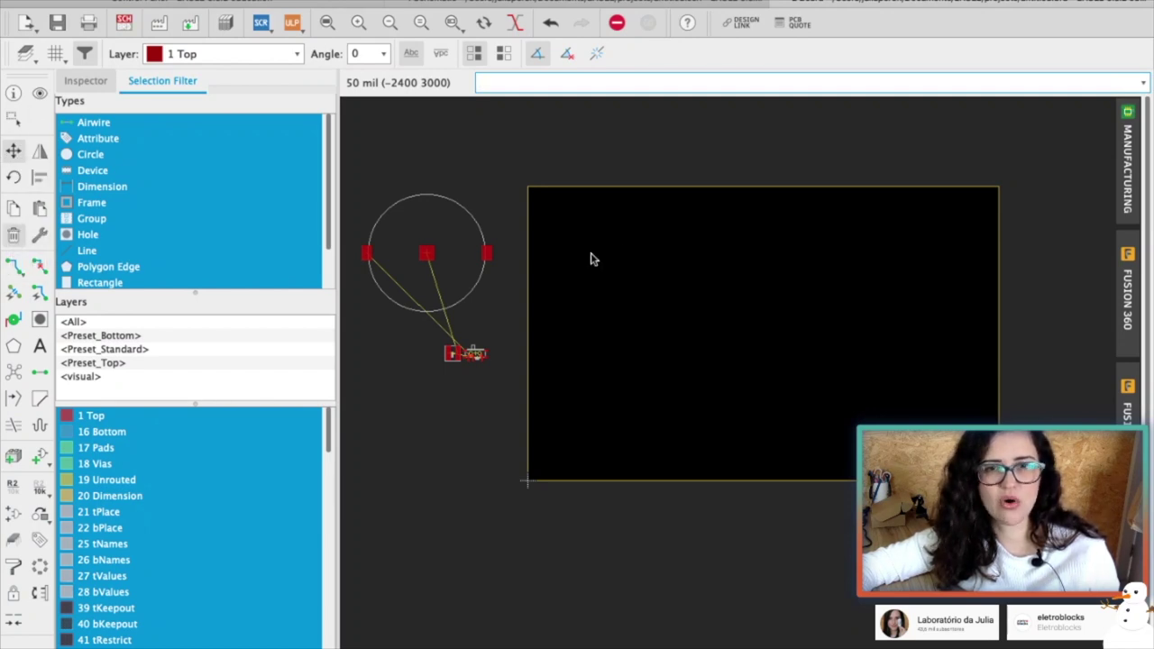
Group-select the rectangular board outline and delete it.
{"action": "left_click", "coordinate": [13, 118]}
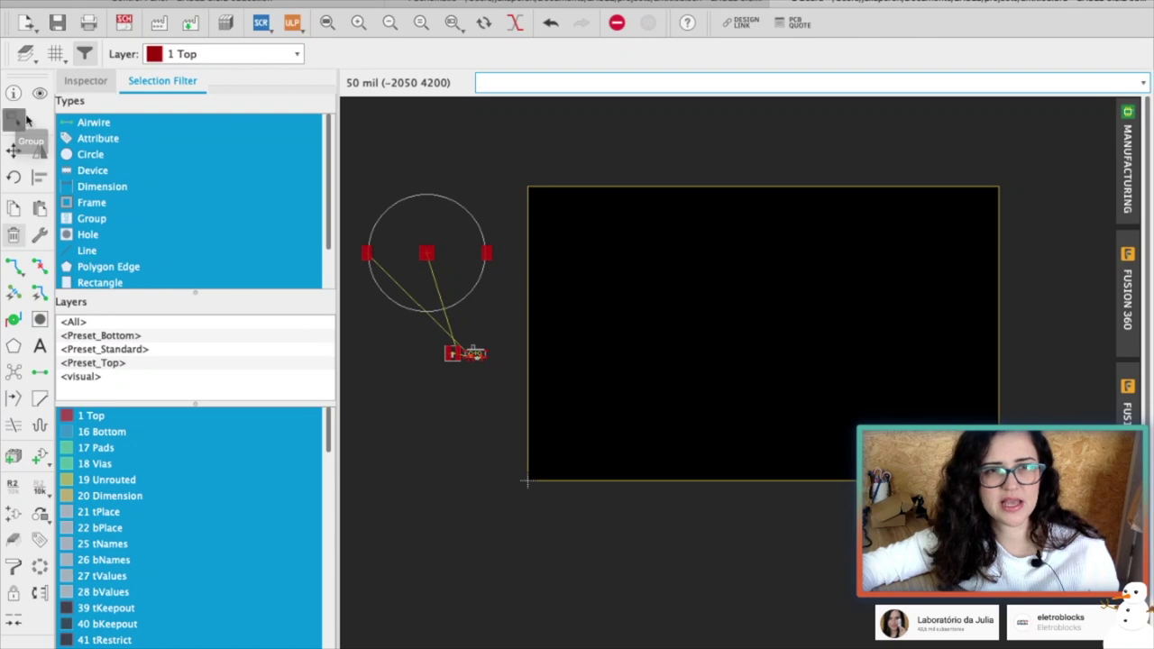
{"action": "left_click_drag", "start_coordinate": [527, 175], "coordinate": [986, 513]}
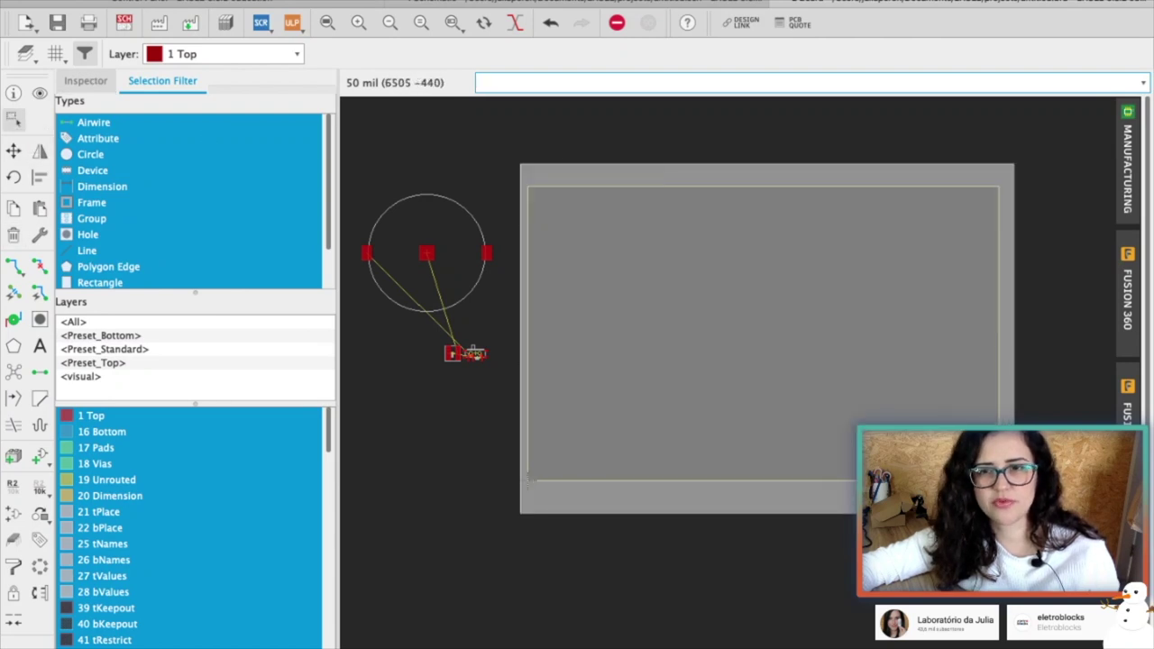
{"action": "key", "text": "Delete"}
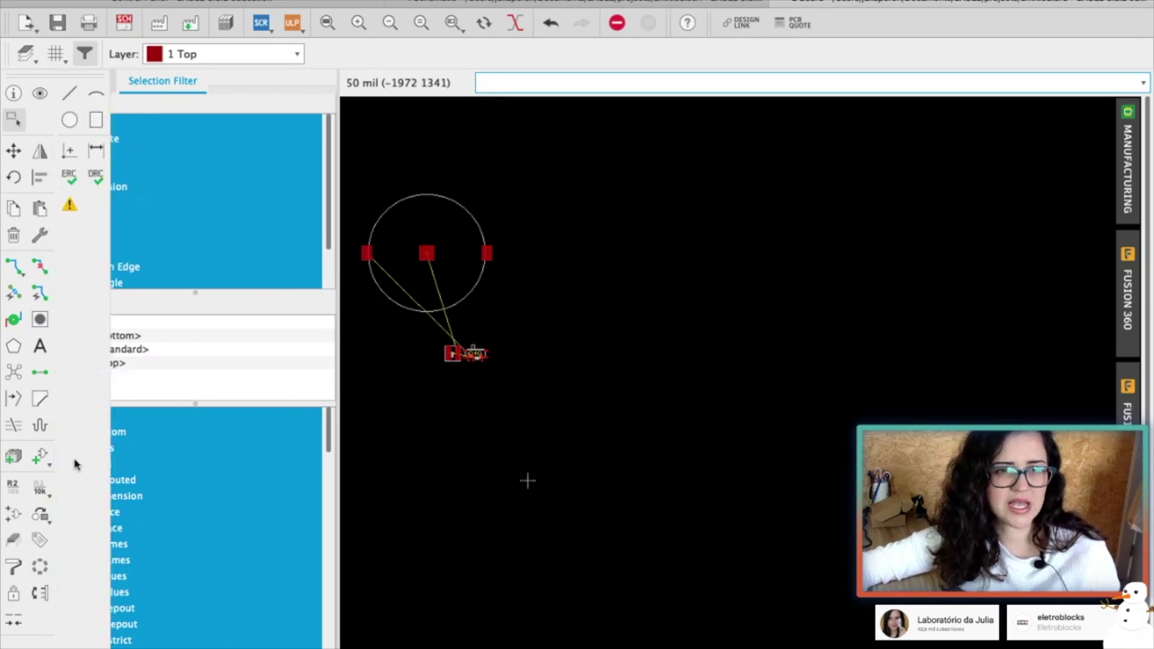
Select the Circle tool with the layer set to 20 Dimension.
{"action": "left_click", "coordinate": [68, 121]}
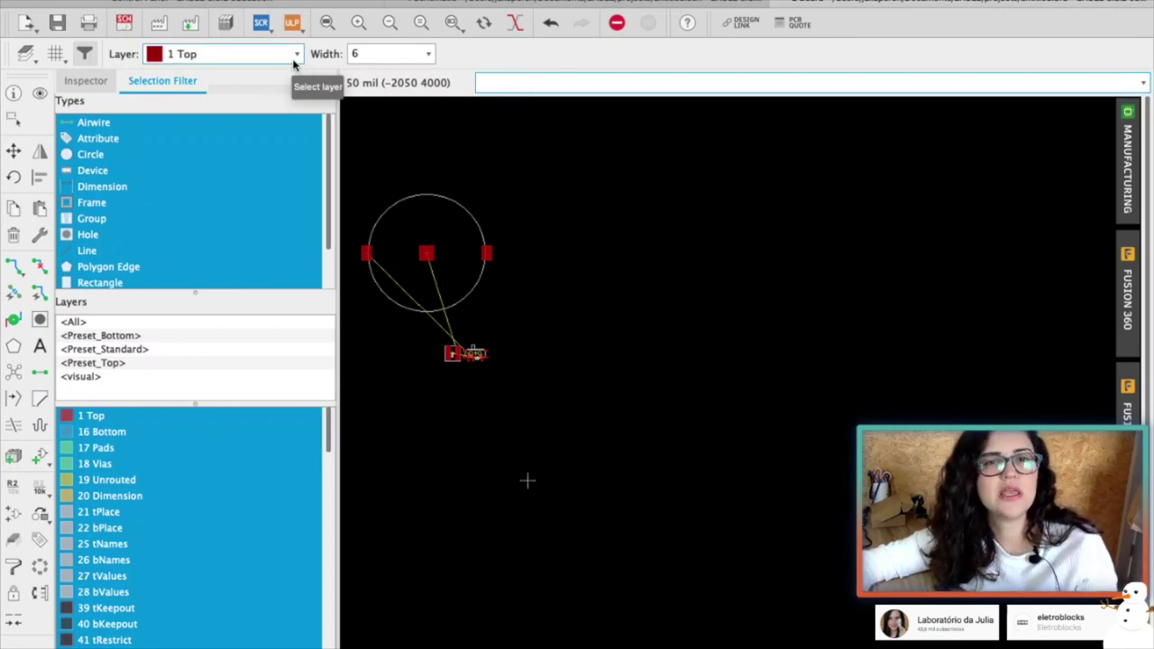
{"action": "left_click", "coordinate": [296, 56]}
{"action": "left_click", "coordinate": [251, 40]}
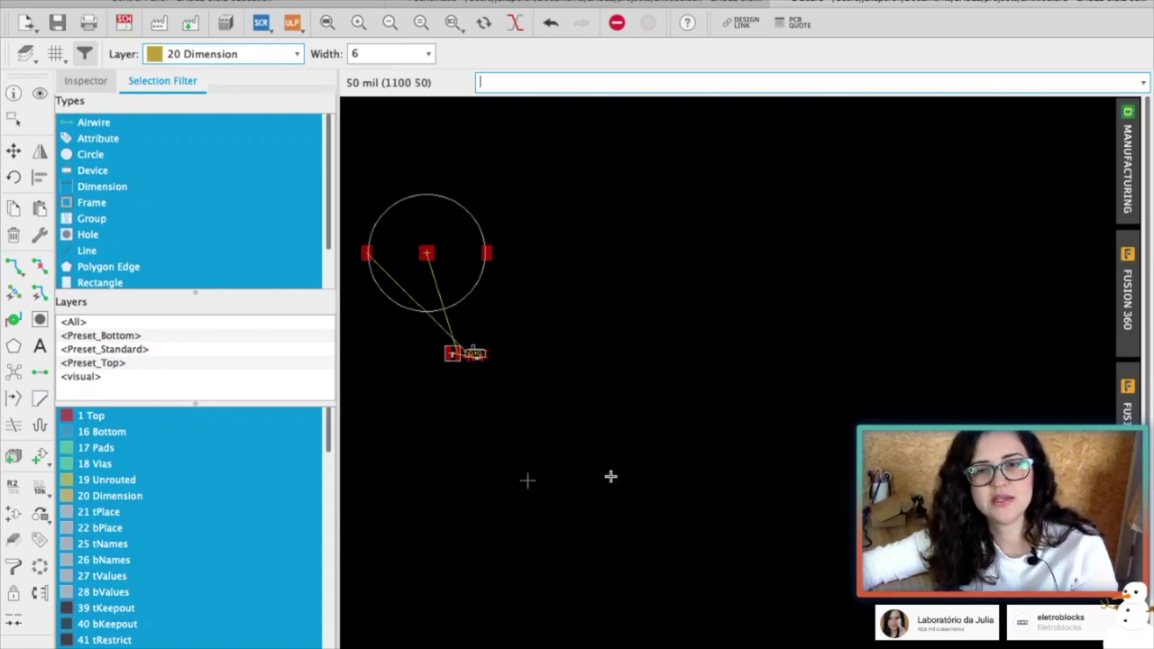
{"action": "scroll", "coordinate": [494, 463], "scroll_direction": "up", "scroll_amount": 2}
{"action": "scroll", "coordinate": [495, 492], "scroll_direction": "up", "scroll_amount": 1}
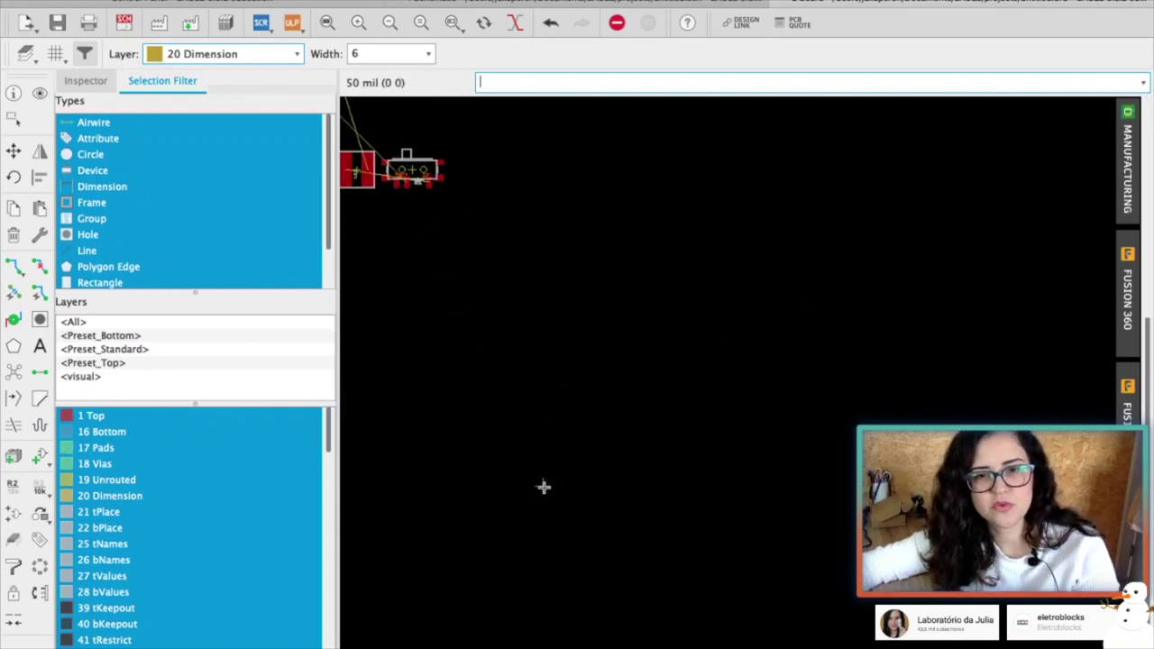
{"action": "scroll", "coordinate": [543, 487], "scroll_direction": "up", "scroll_amount": 2}
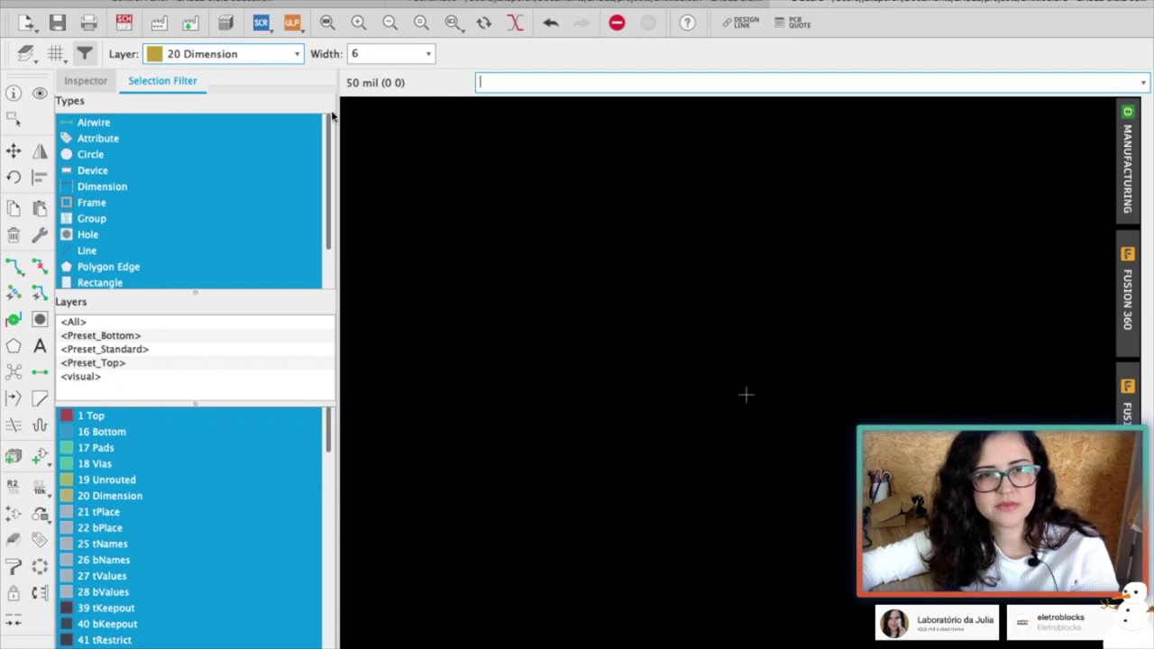
{"action": "left_click", "coordinate": [54, 53]}
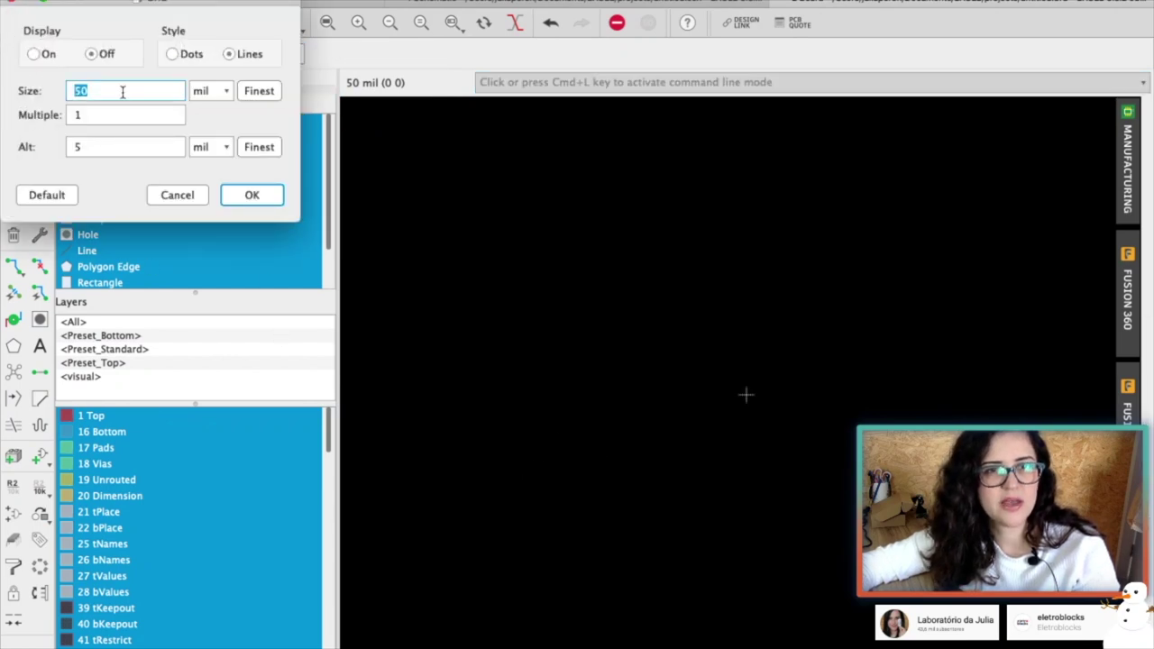
Set the grid size unit to mm and the alternate unit to mic, with the fine grid displayed.
{"action": "left_click", "coordinate": [214, 91]}
{"action": "left_click", "coordinate": [200, 91]}
{"action": "left_click", "coordinate": [226, 146]}
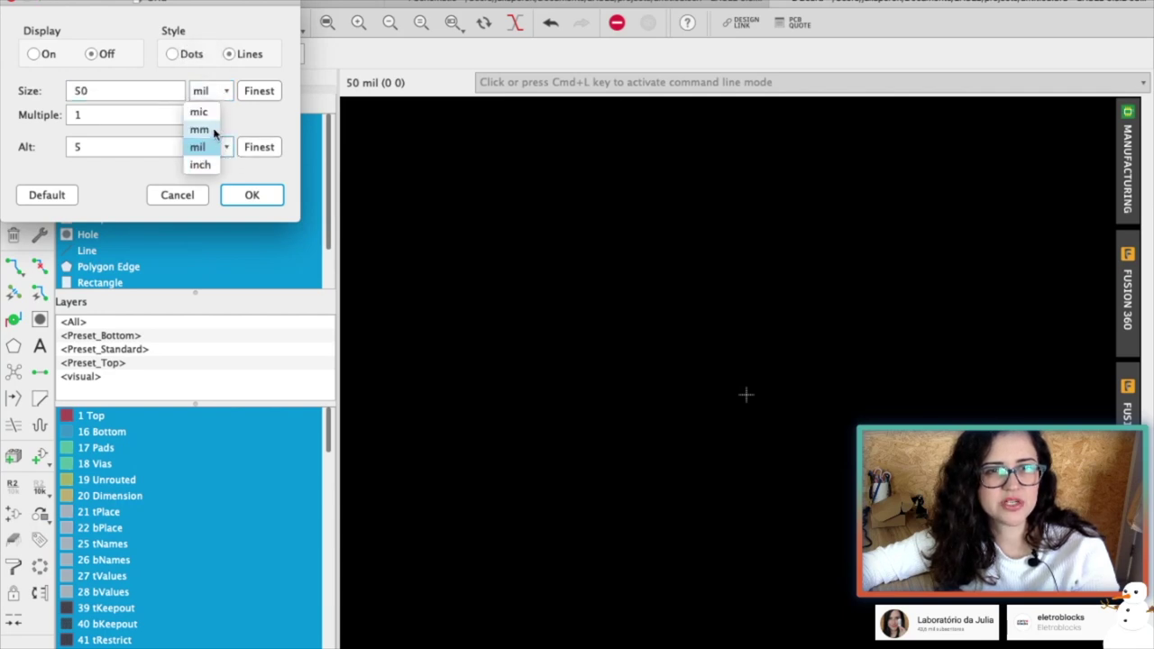
{"action": "left_click", "coordinate": [198, 112]}
{"action": "left_click", "coordinate": [204, 90]}
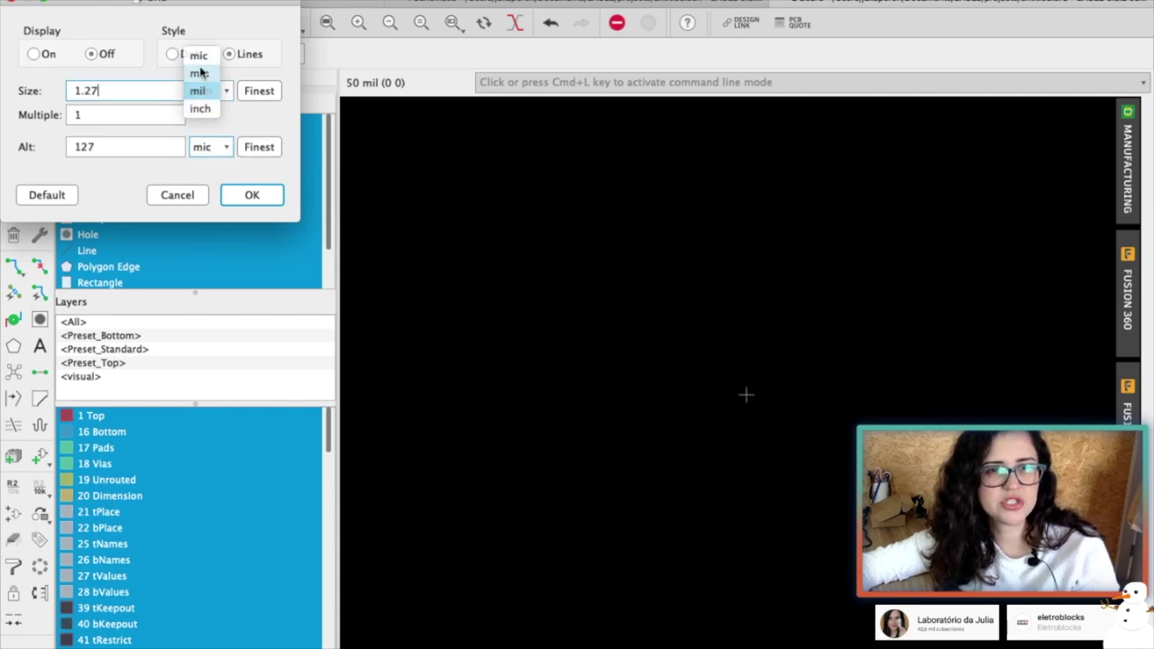
{"action": "left_click", "coordinate": [200, 73]}
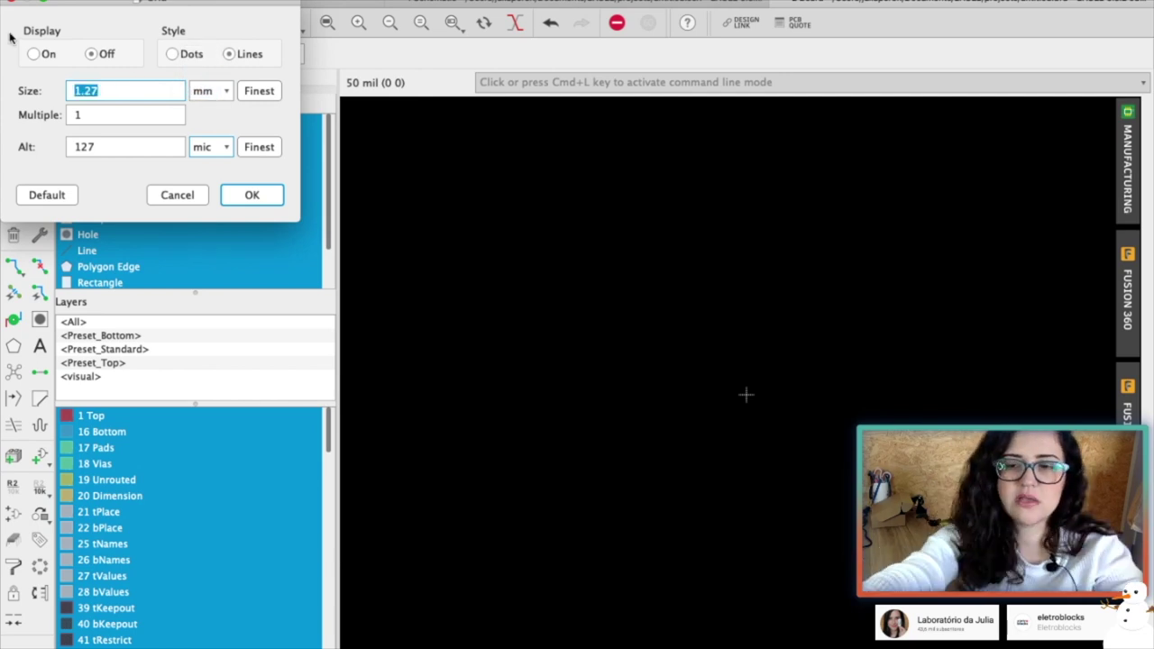
{"action": "type", "text": "0"}
{"action": "key", "text": "Return"}
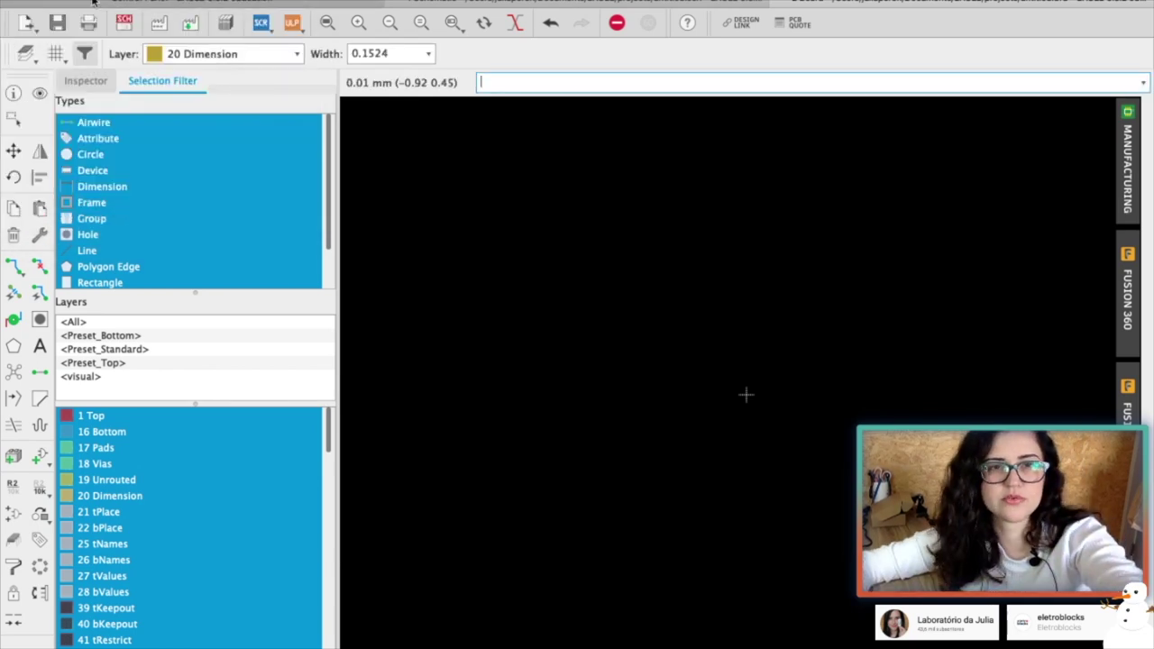
{"action": "left_click", "coordinate": [52, 54]}
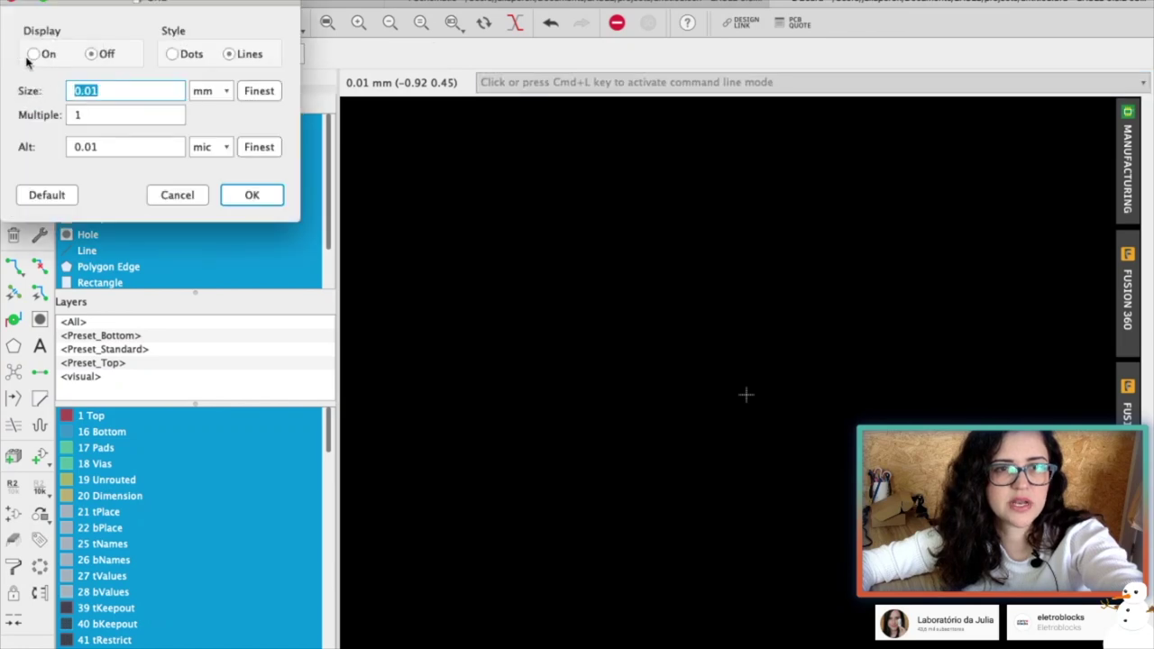
{"action": "left_click", "coordinate": [250, 195]}
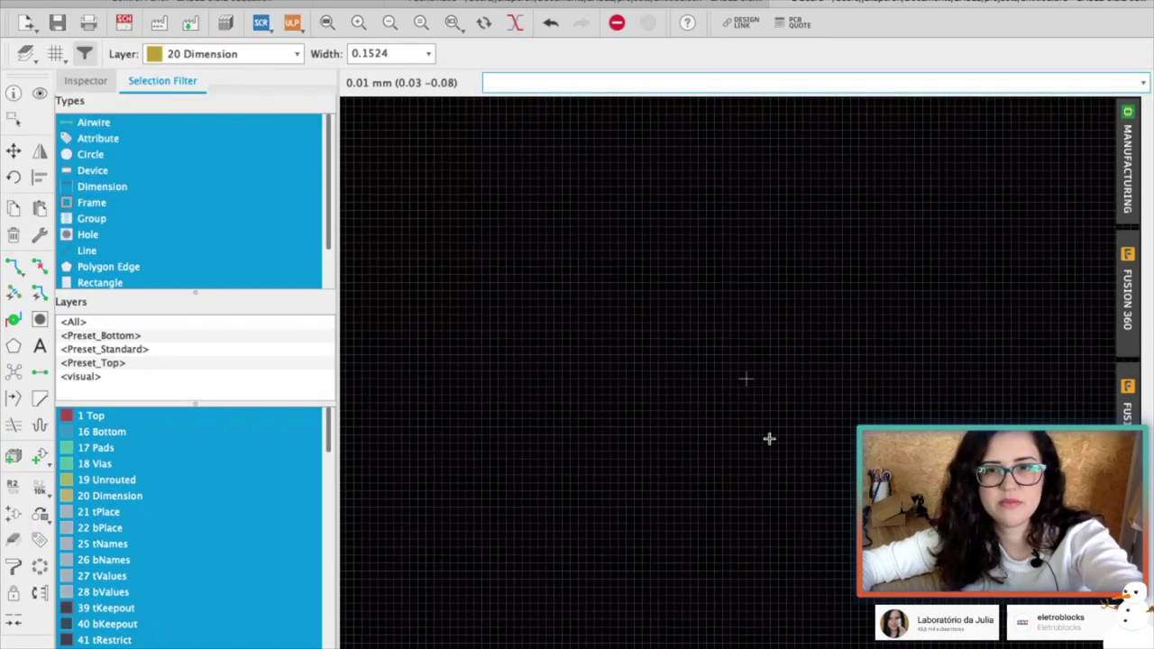
Draw the circular board outline below the parts by picking its centre and radius.
{"action": "left_click", "coordinate": [502, 363]}
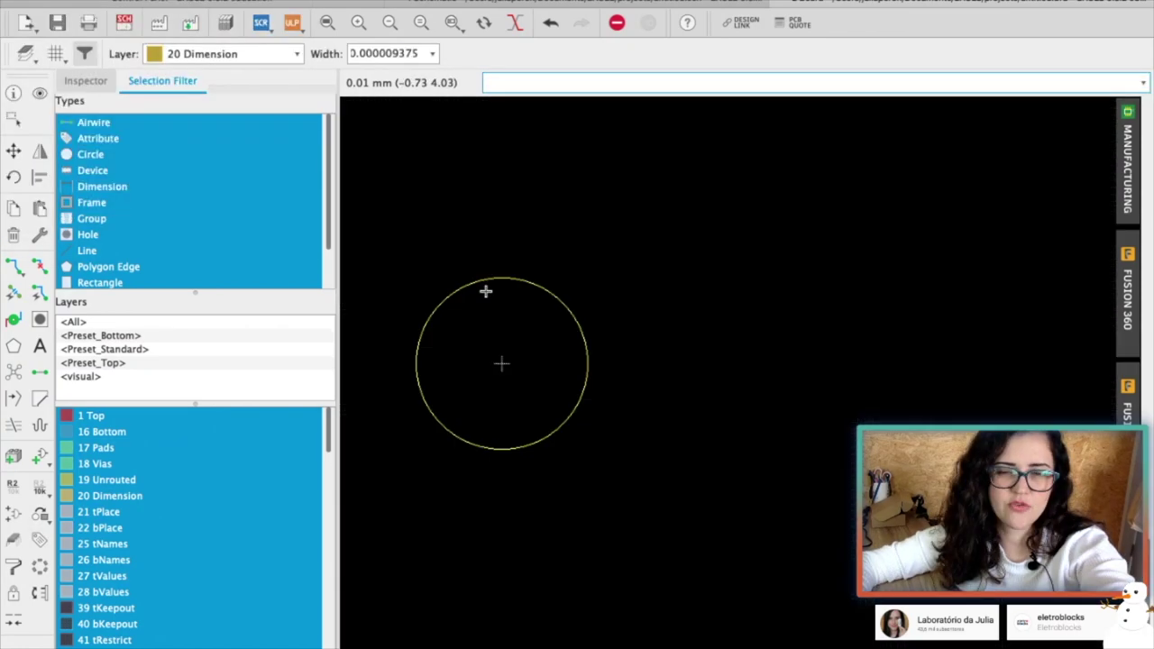
{"action": "left_click", "coordinate": [484, 227]}
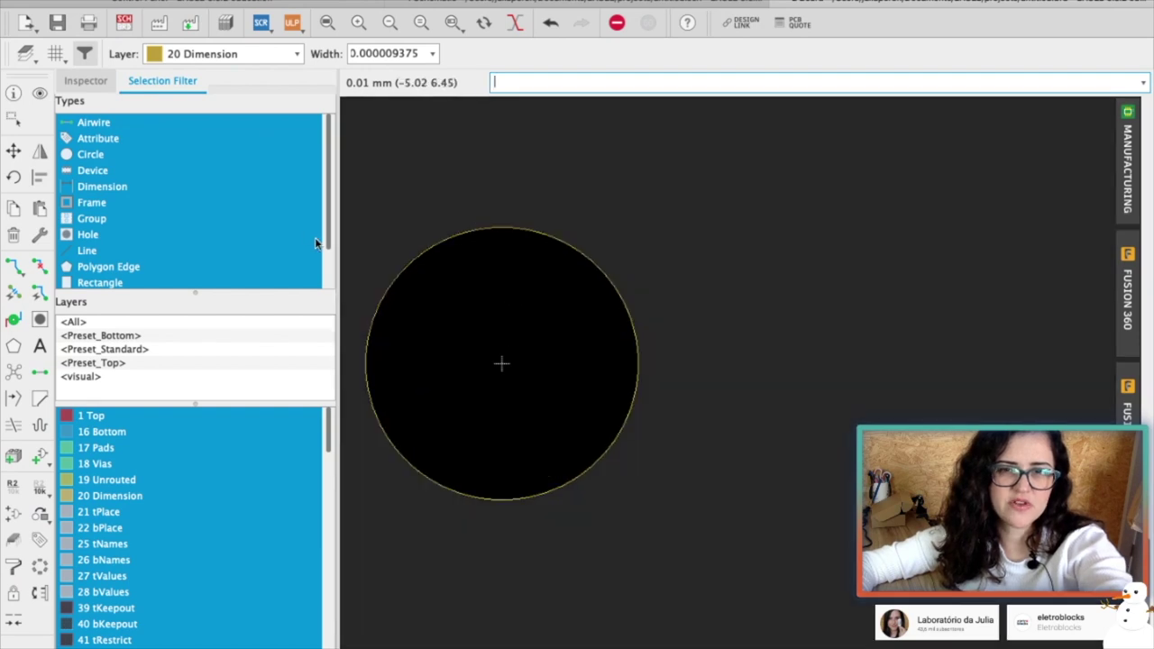
{"action": "scroll", "coordinate": [487, 352], "scroll_direction": "down", "scroll_amount": 3}
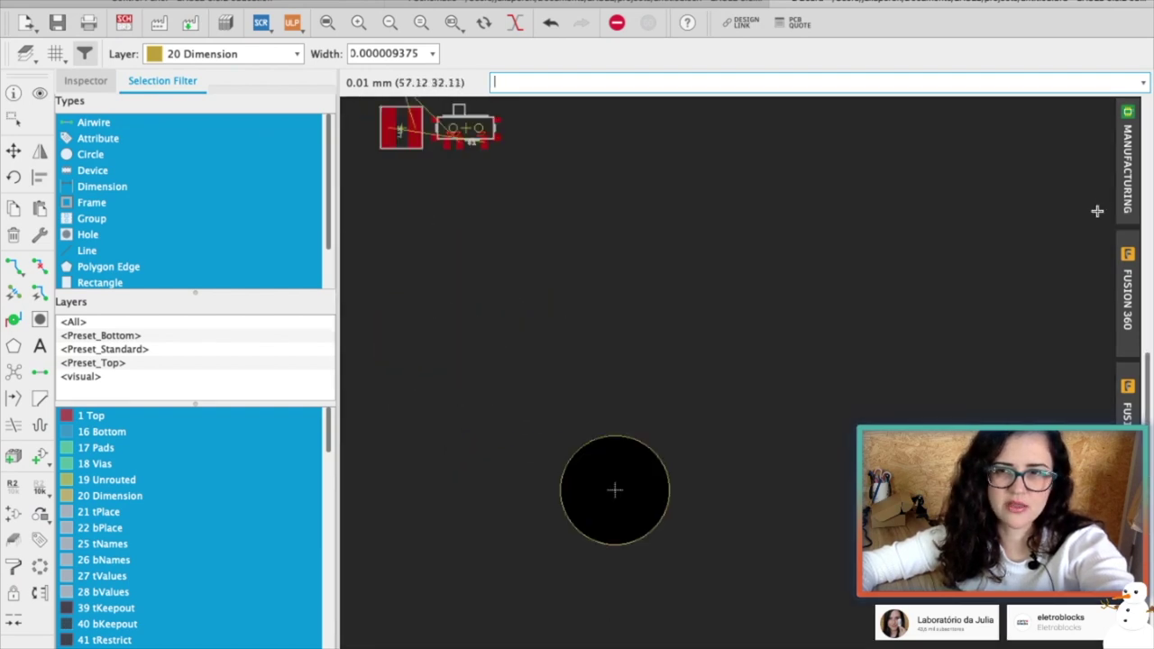
{"action": "left_click", "coordinate": [1128, 158]}
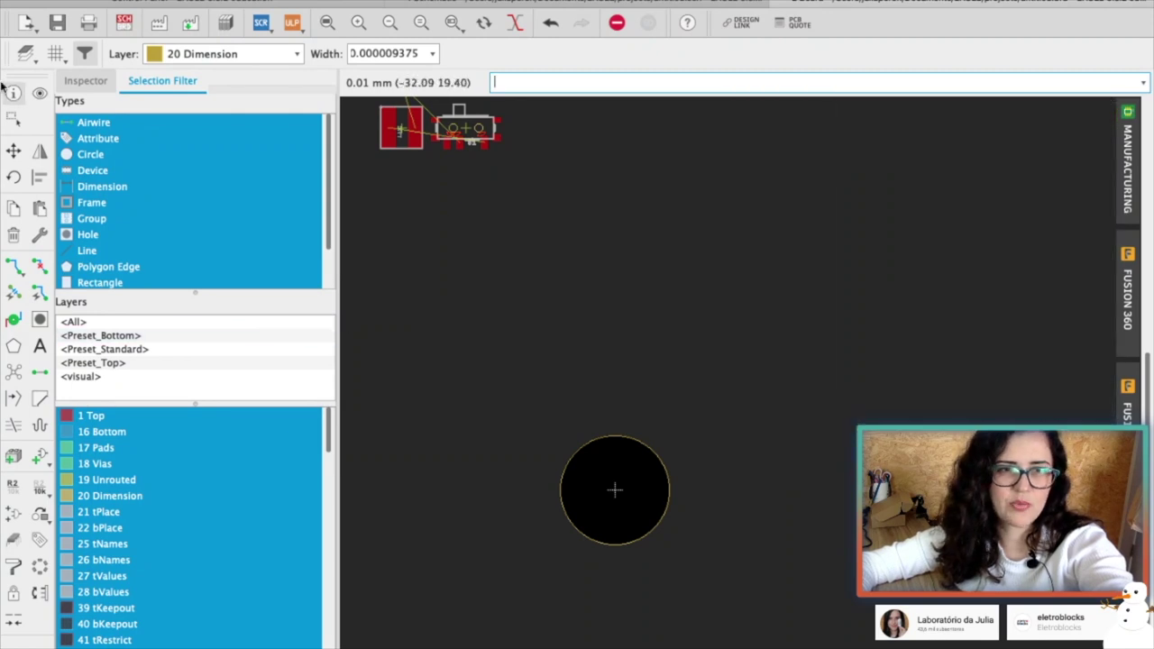
{"action": "scroll", "coordinate": [649, 541], "scroll_direction": "up", "scroll_amount": 3}
Change the board outline circle's radius to 20 in its Properties.
{"action": "scroll", "coordinate": [550, 379], "scroll_direction": "up", "scroll_amount": 3}
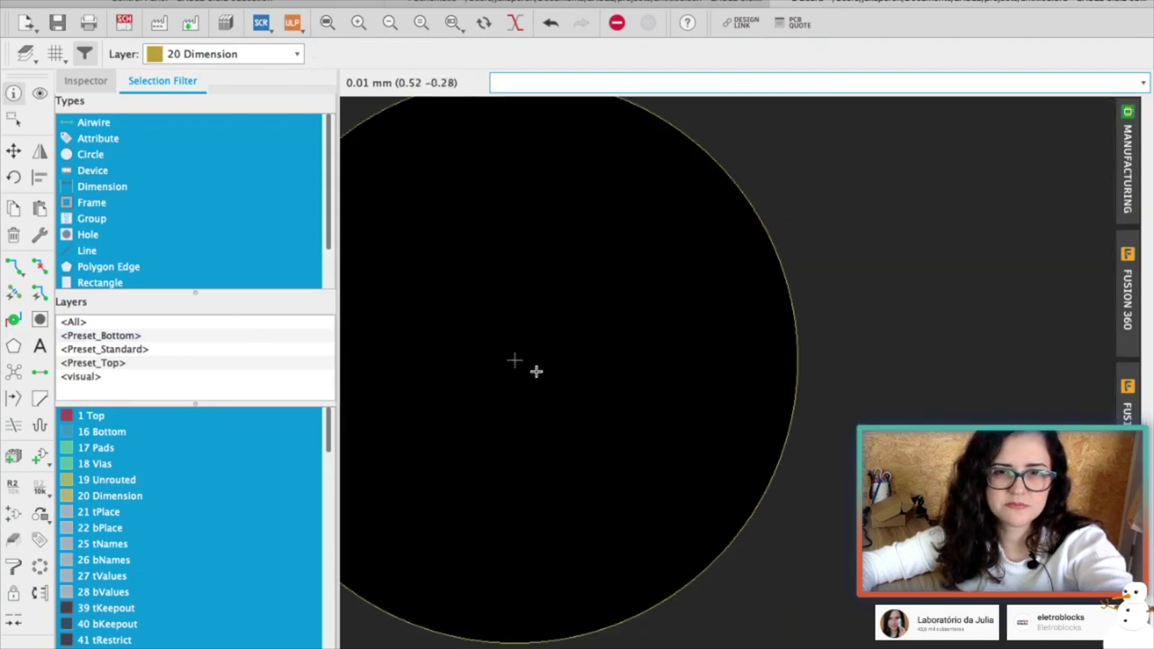
{"action": "left_click", "coordinate": [803, 375]}
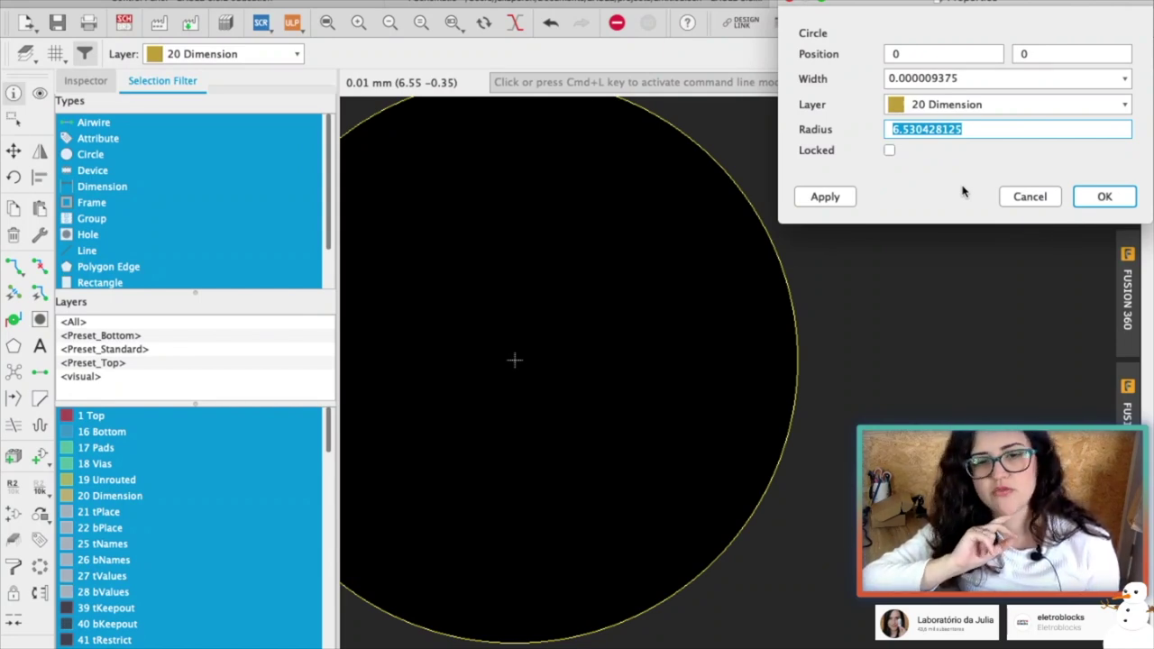
{"action": "type", "text": "20"}
{"action": "key", "text": "Return"}
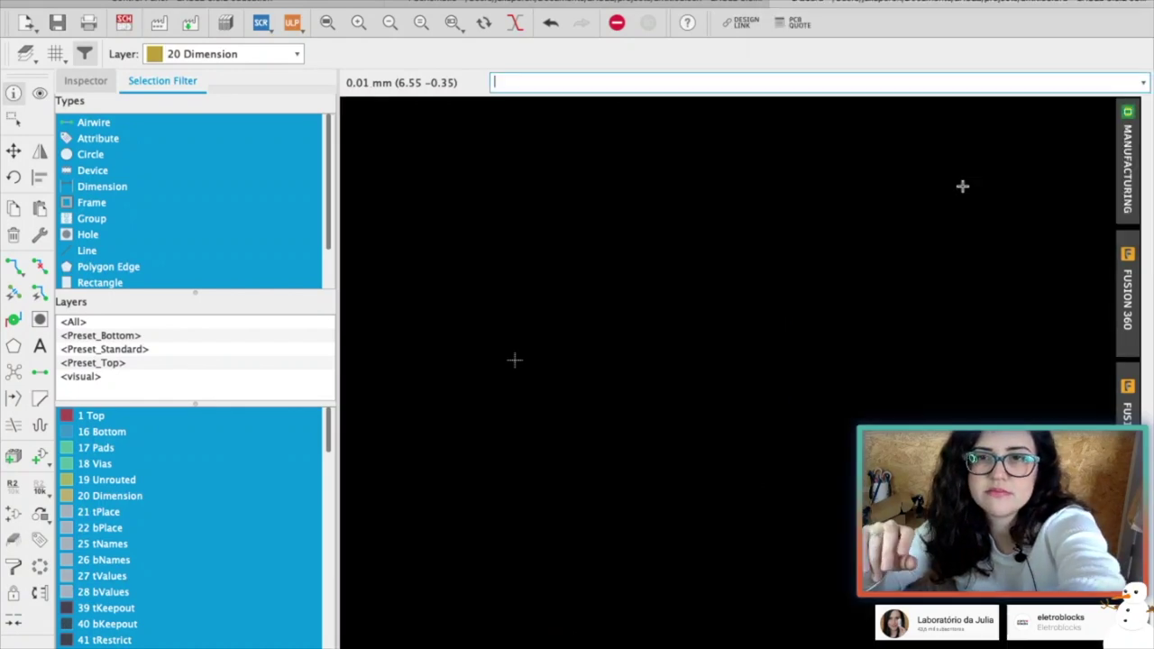
{"action": "scroll", "coordinate": [876, 275], "scroll_direction": "down", "scroll_amount": 2}
{"action": "scroll", "coordinate": [925, 291], "scroll_direction": "down", "scroll_amount": 2}
{"action": "scroll", "coordinate": [1011, 266], "scroll_direction": "down", "scroll_amount": 1}
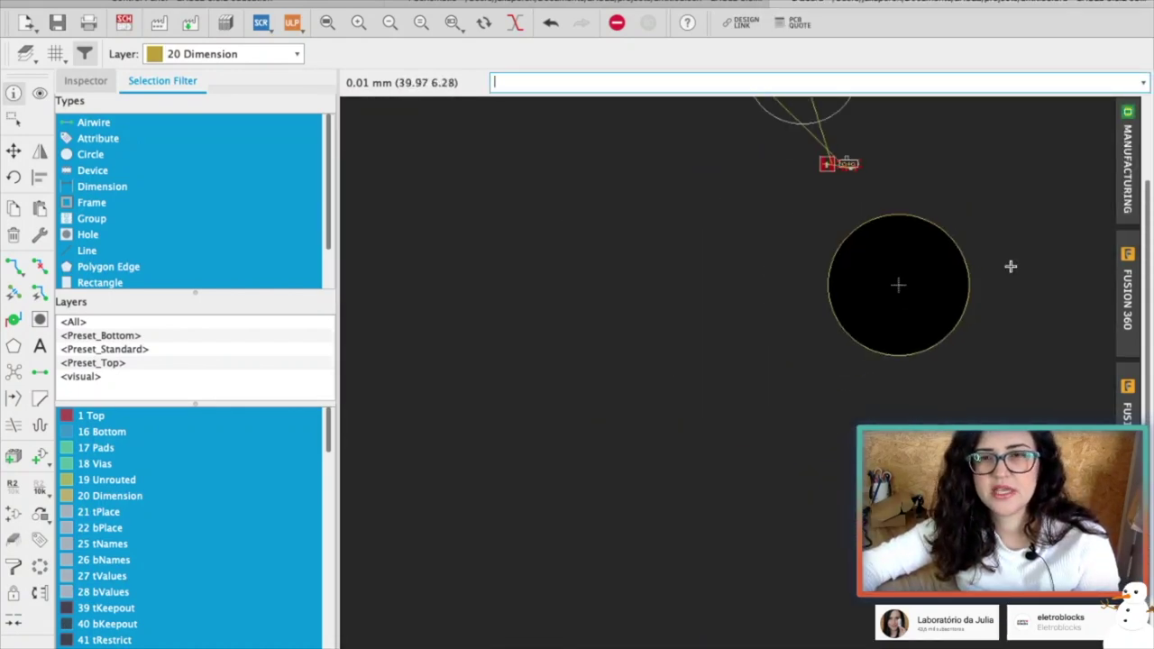
{"action": "scroll", "coordinate": [1010, 257], "scroll_direction": "up", "scroll_amount": 1}
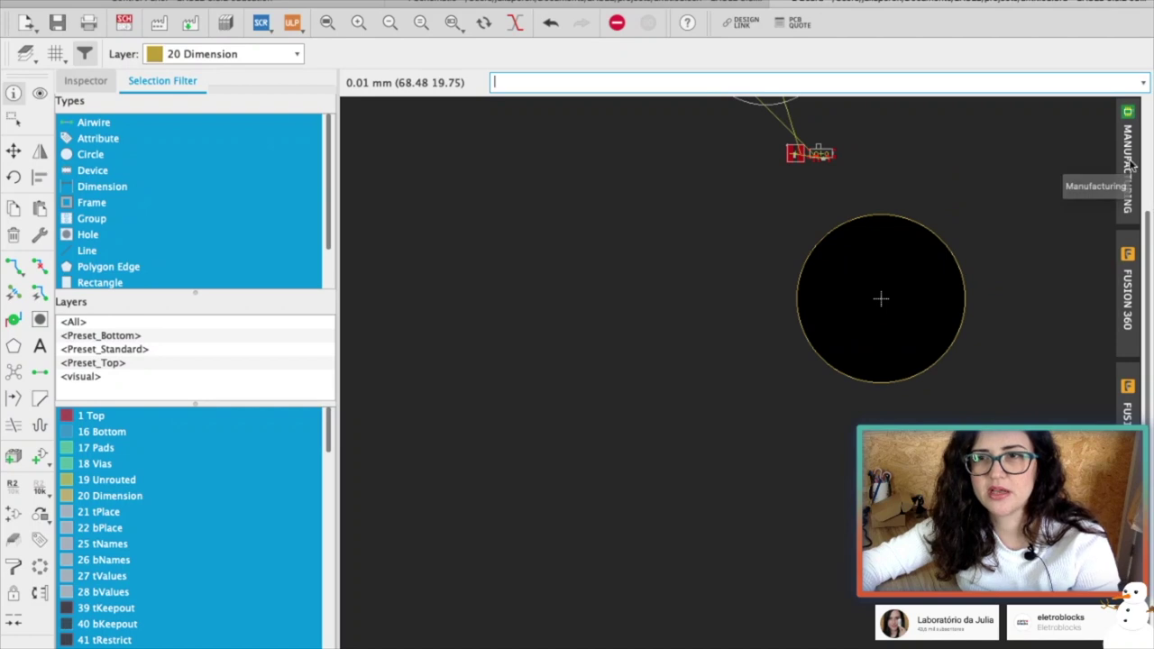
{"action": "left_click", "coordinate": [1134, 166]}
{"action": "scroll", "coordinate": [1016, 360], "scroll_direction": "up", "scroll_amount": 2}
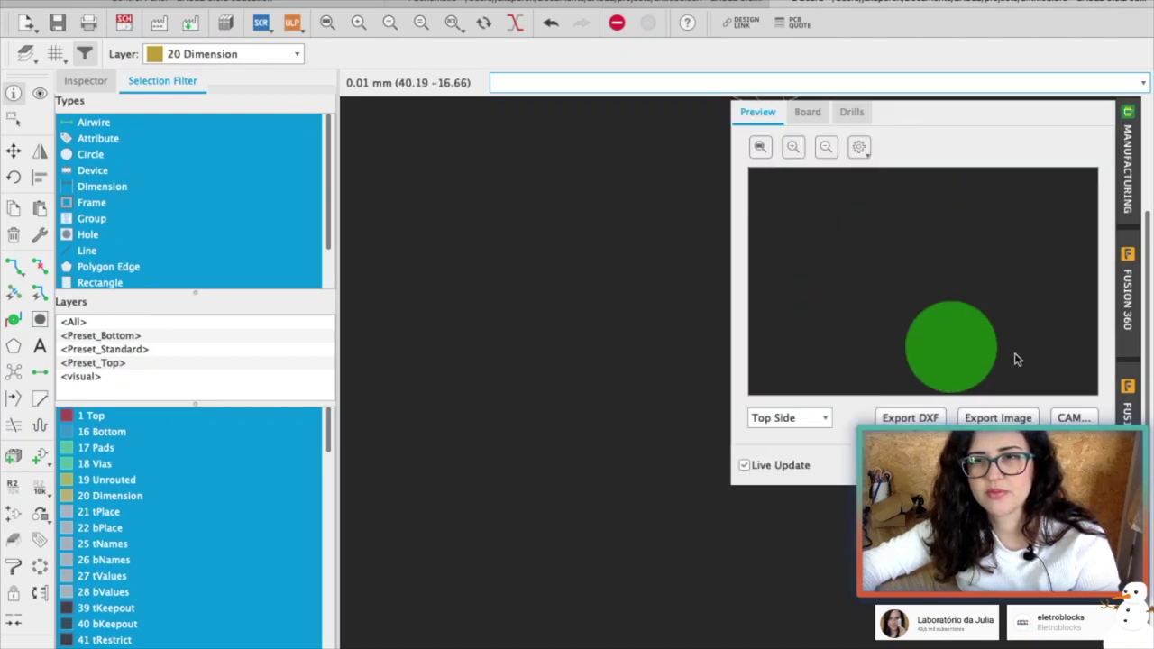
{"action": "scroll", "coordinate": [1024, 374], "scroll_direction": "up", "scroll_amount": 1}
{"action": "left_click", "coordinate": [1127, 166]}
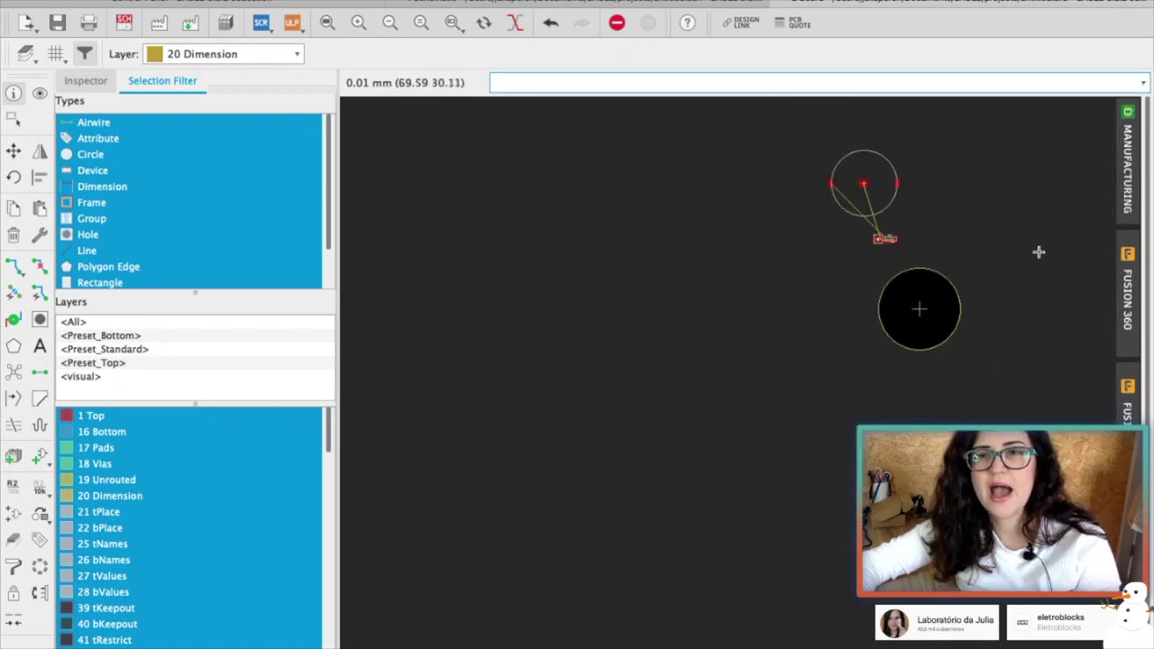
{"action": "scroll", "coordinate": [1055, 237], "scroll_direction": "up", "scroll_amount": 3}
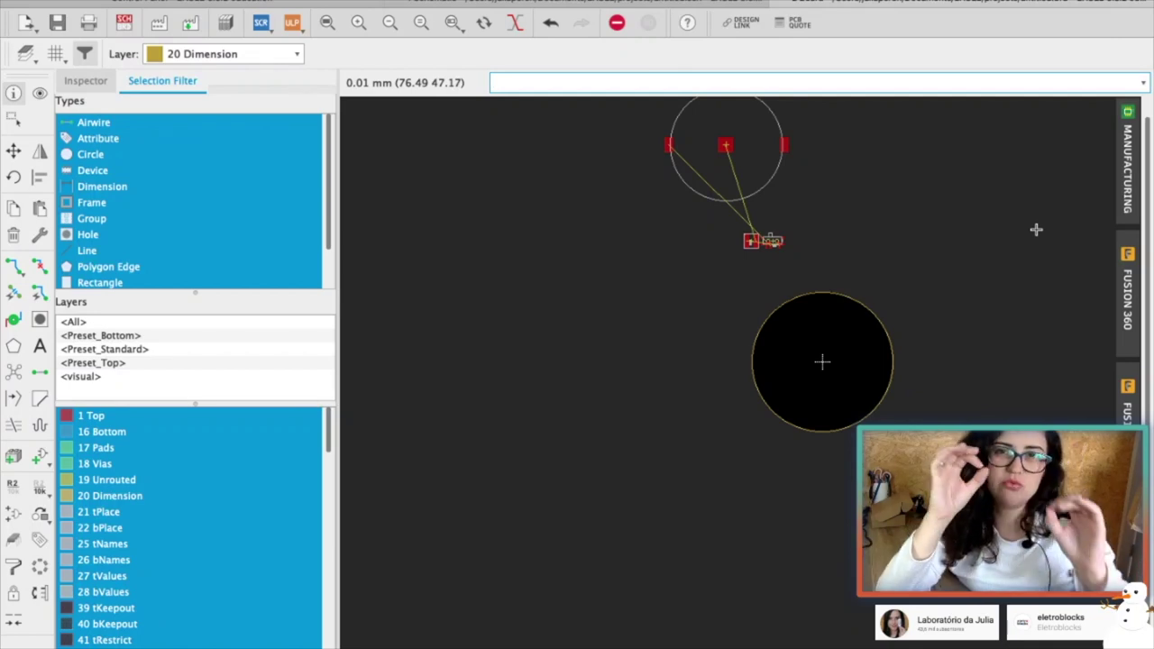
{"action": "key", "text": "F7"}
{"action": "scroll", "coordinate": [554, 100], "scroll_direction": "down", "scroll_amount": 2}
Move the CR2025 battery holder U$1 onto the round board outline.
{"action": "left_click", "coordinate": [675, 136]}
{"action": "scroll", "coordinate": [738, 282], "scroll_direction": "up", "scroll_amount": 3}
{"action": "scroll", "coordinate": [737, 283], "scroll_direction": "up", "scroll_amount": 2}
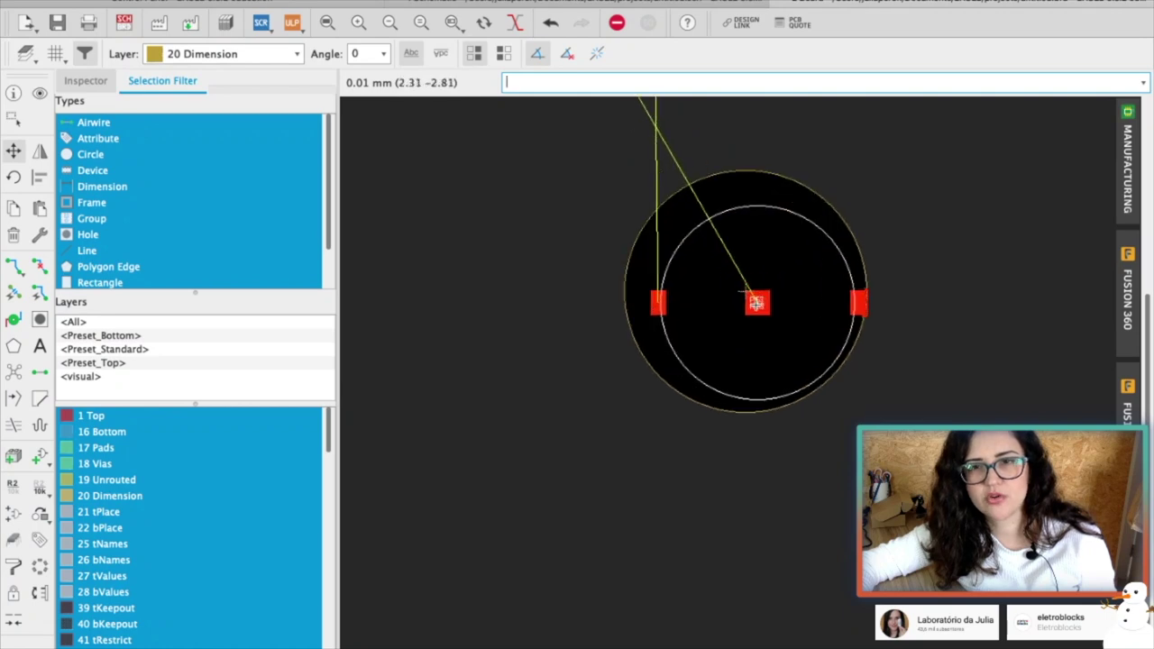
{"action": "left_click", "coordinate": [746, 291]}
{"action": "scroll", "coordinate": [888, 273], "scroll_direction": "up", "scroll_amount": 3}
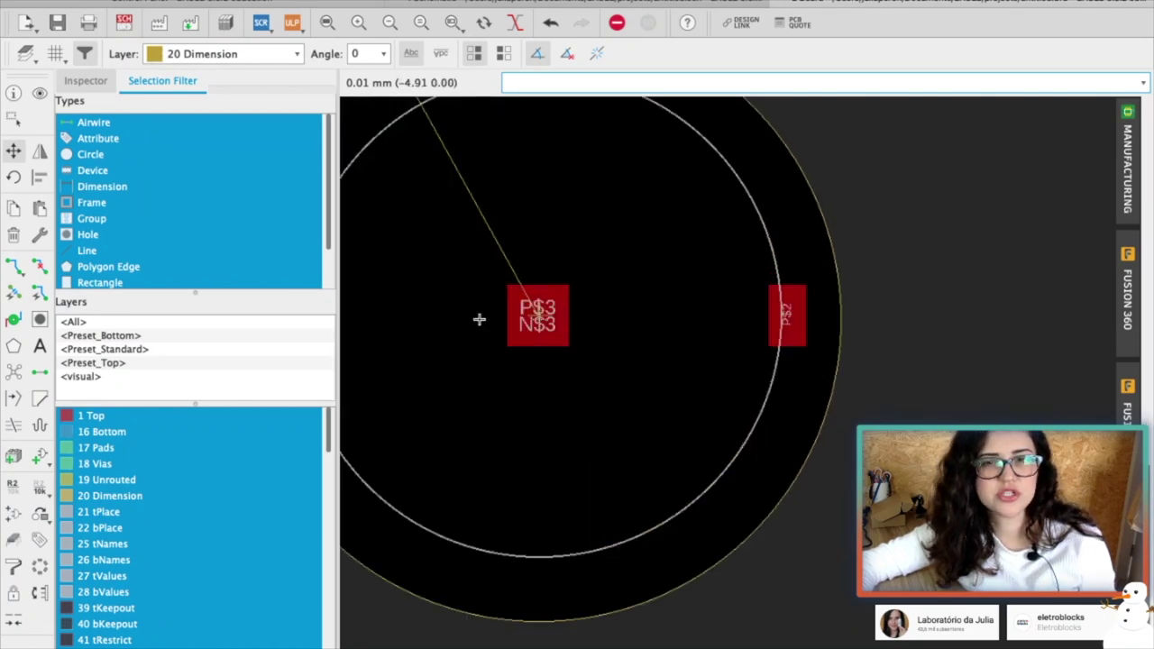
{"action": "scroll", "coordinate": [479, 320], "scroll_direction": "down", "scroll_amount": 2}
{"action": "scroll", "coordinate": [427, 315], "scroll_direction": "up", "scroll_amount": 2}
Set the battery holder's position to 0, 0 with the Info tool.
{"action": "left_click", "coordinate": [13, 93]}
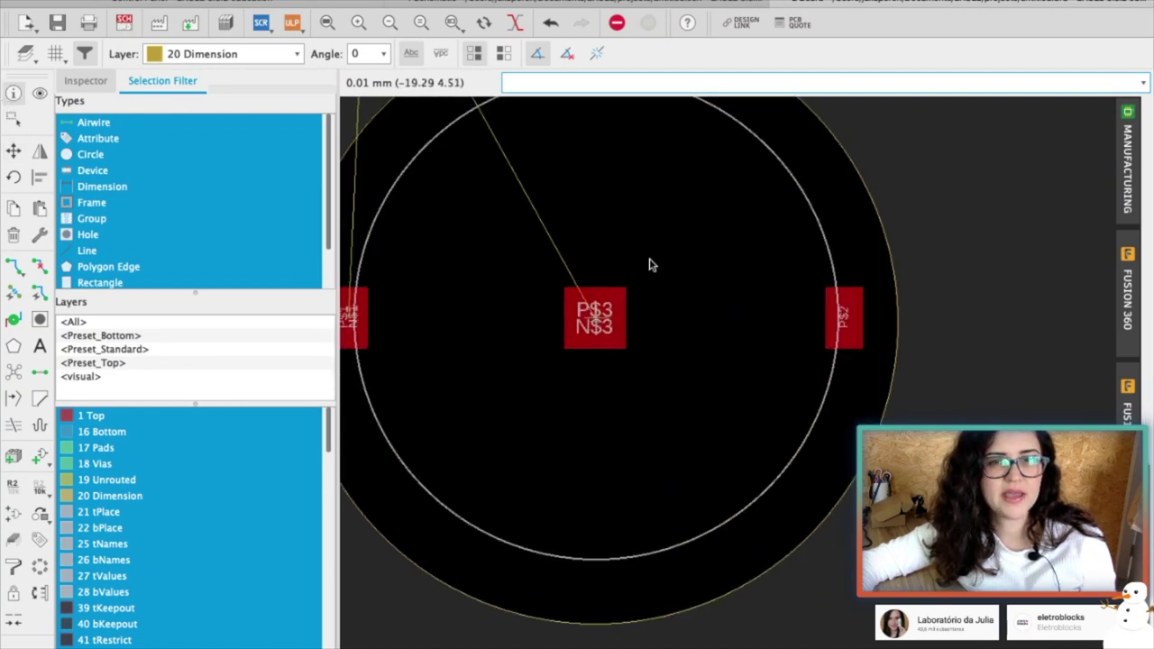
{"action": "left_click", "coordinate": [597, 313]}
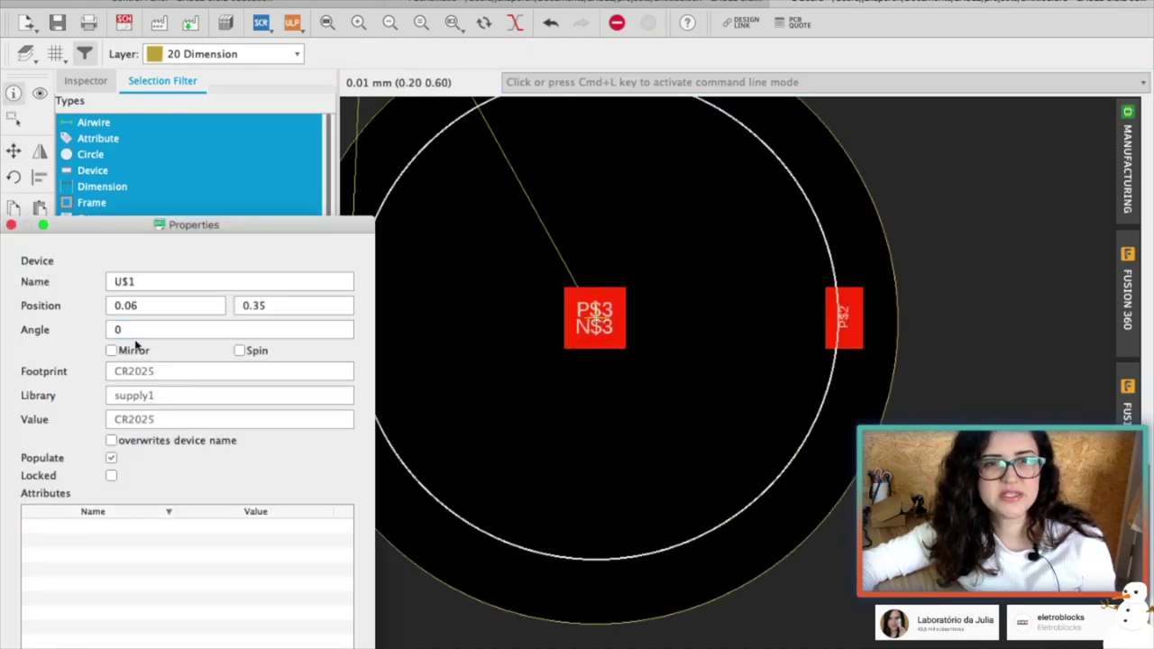
{"action": "double_click", "coordinate": [165, 306]}
{"action": "type", "text": "0"}
{"action": "key", "text": "Tab"}
{"action": "type", "text": "0"}
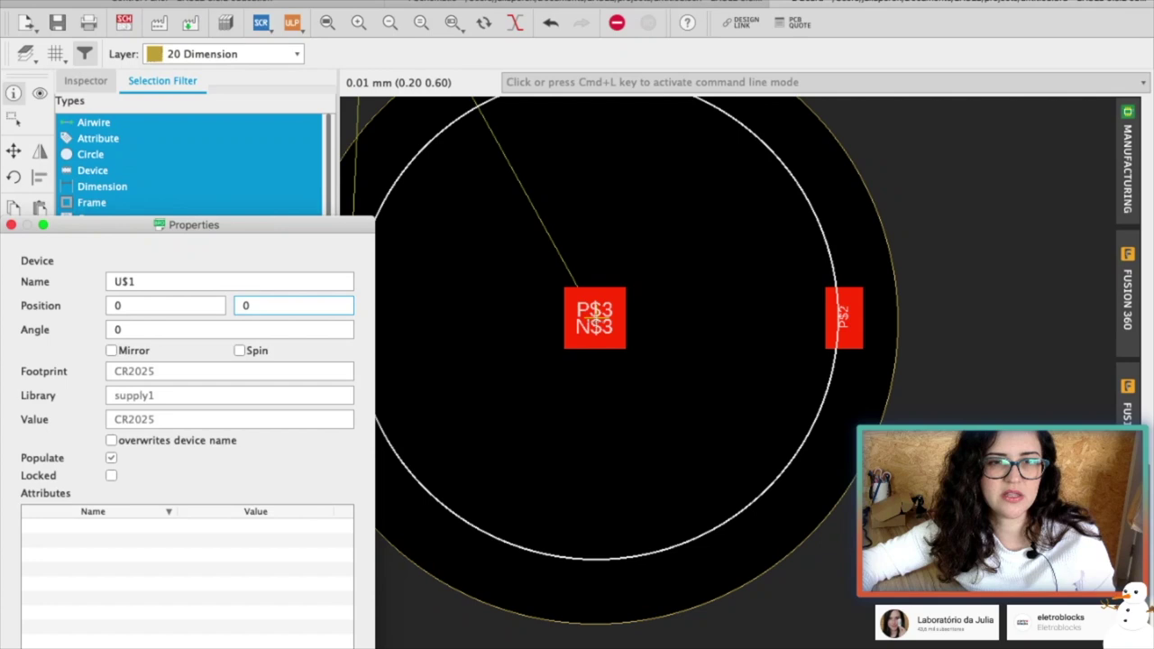
{"action": "key", "text": "Escape"}
Mirror the battery holder to the bottom side of the board.
{"action": "scroll", "coordinate": [613, 368], "scroll_direction": "down", "scroll_amount": 3}
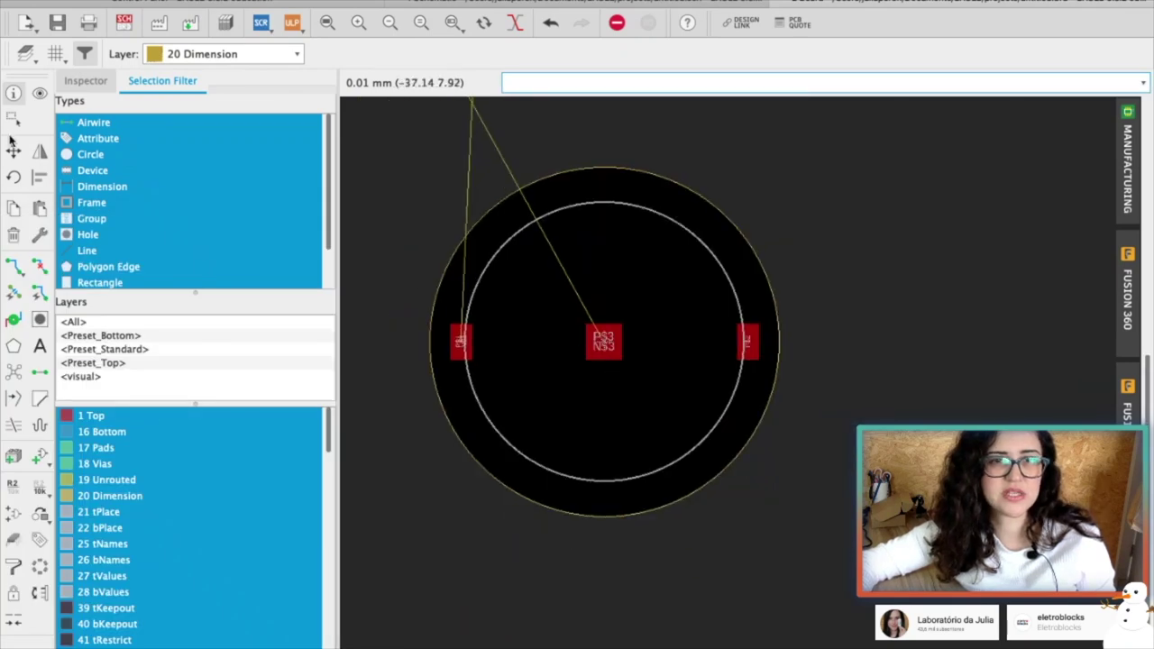
{"action": "scroll", "coordinate": [647, 388], "scroll_direction": "up", "scroll_amount": 2}
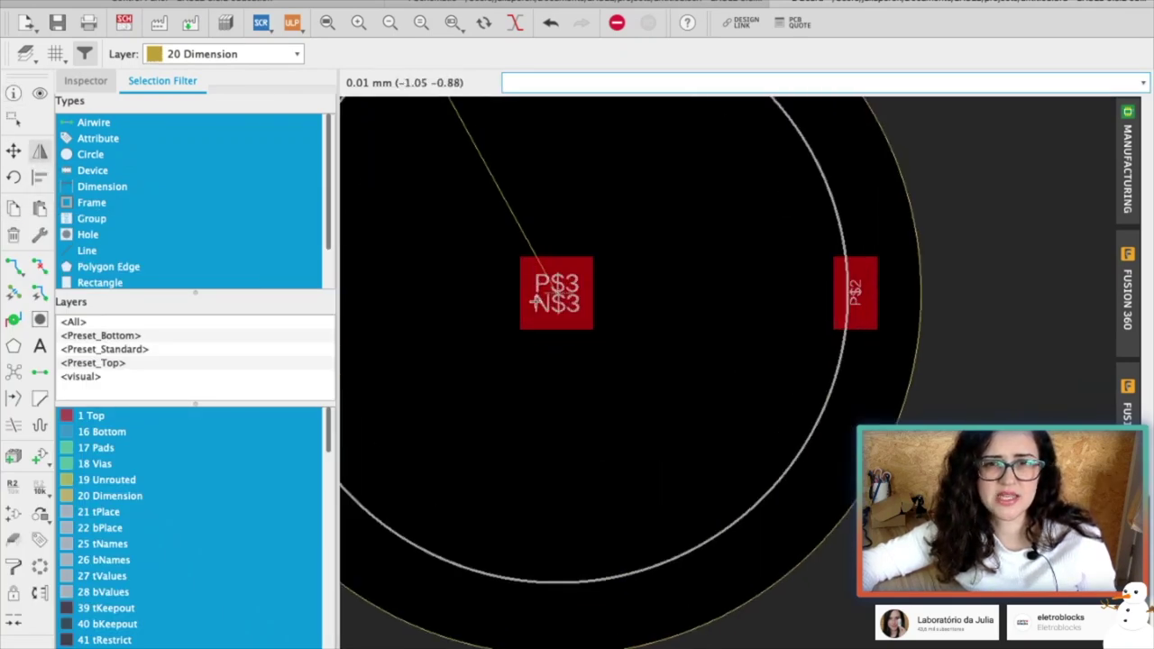
{"action": "left_click", "coordinate": [557, 295]}
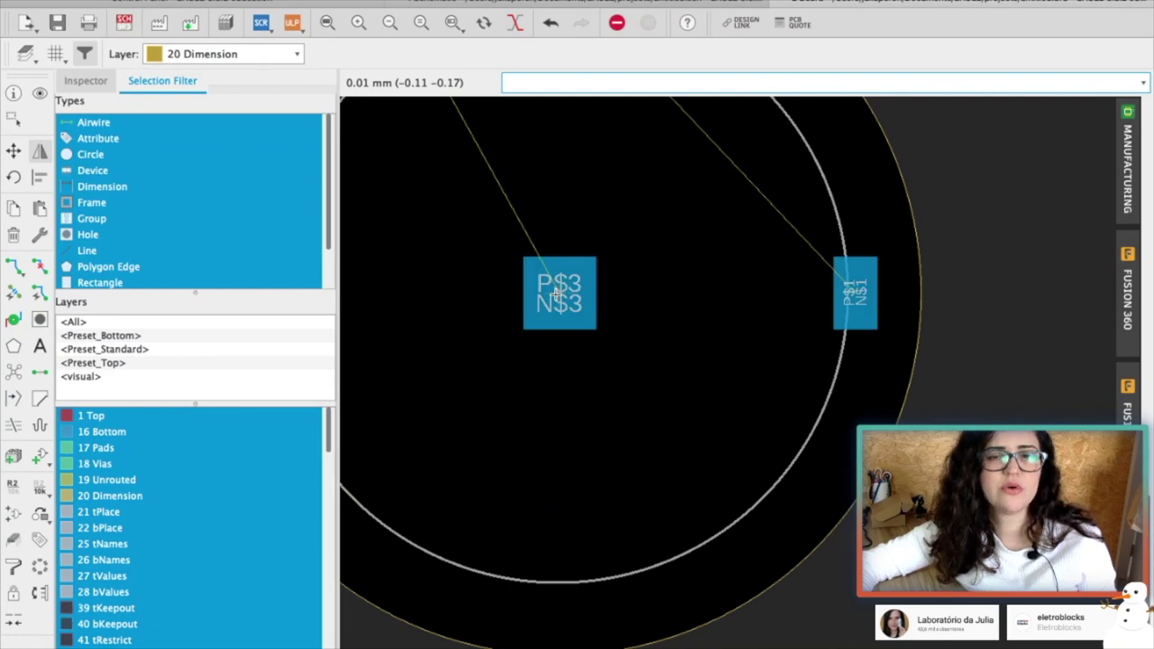
{"action": "scroll", "coordinate": [557, 294], "scroll_direction": "down", "scroll_amount": 4}
{"action": "scroll", "coordinate": [557, 294], "scroll_direction": "up", "scroll_amount": 3}
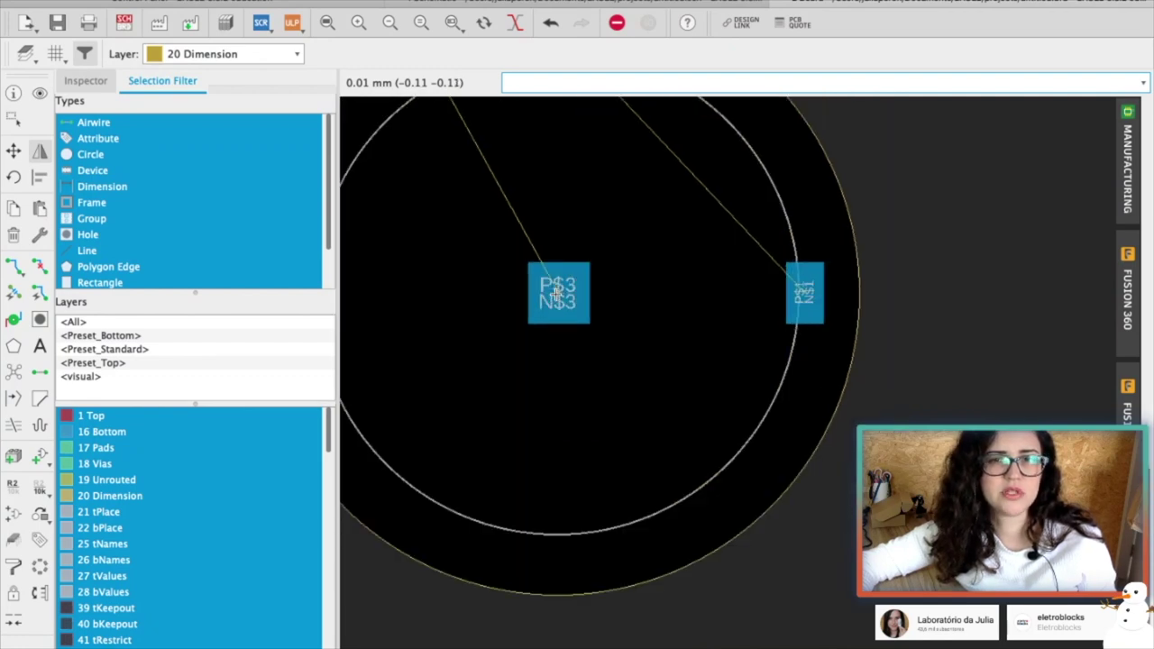
{"action": "left_click", "coordinate": [41, 153]}
{"action": "scroll", "coordinate": [606, 330], "scroll_direction": "down", "scroll_amount": 3}
{"action": "scroll", "coordinate": [703, 337], "scroll_direction": "up", "scroll_amount": 3}
{"action": "scroll", "coordinate": [722, 370], "scroll_direction": "up", "scroll_amount": 3}
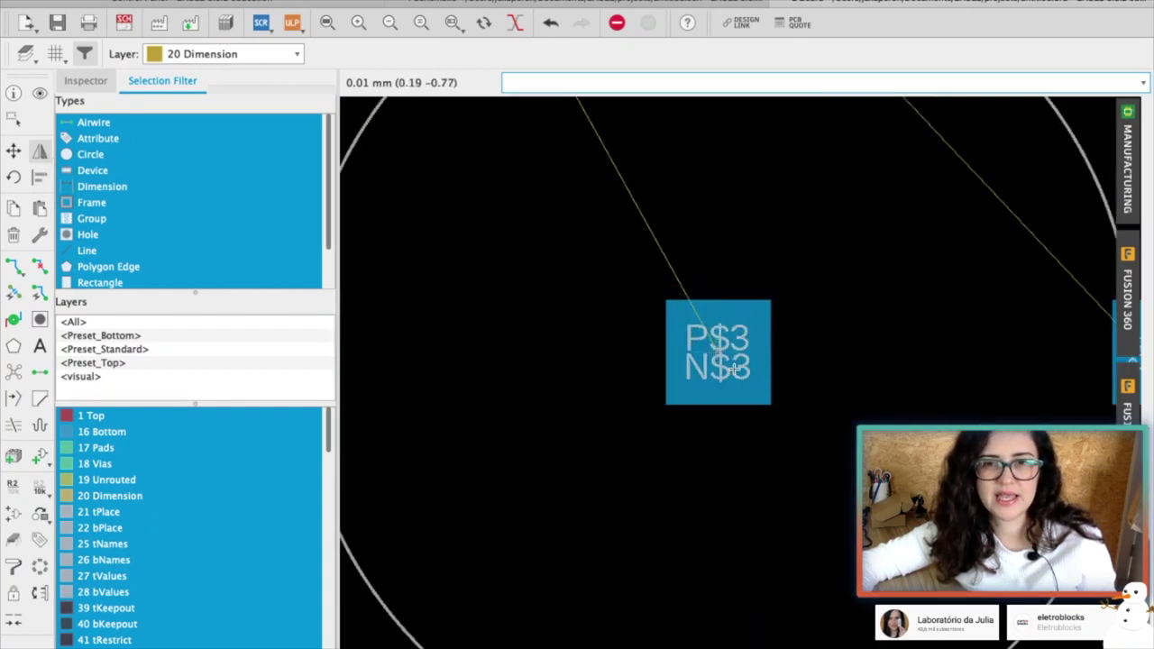
{"action": "left_click", "coordinate": [297, 56]}
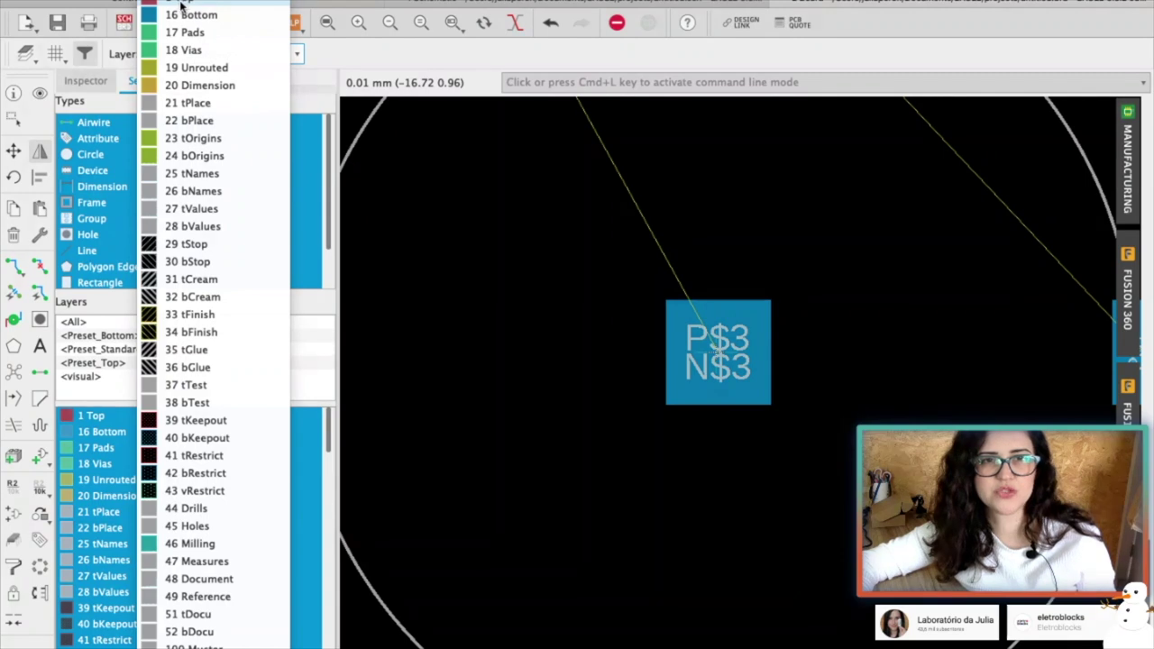
{"action": "left_click", "coordinate": [440, 204]}
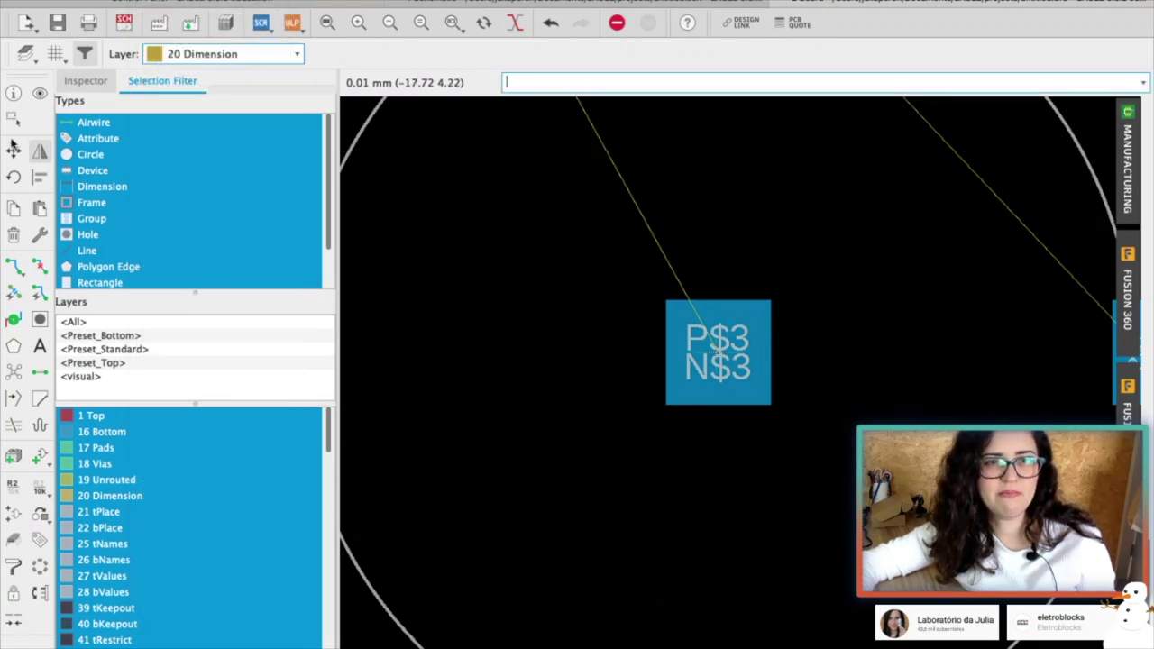
{"action": "left_click", "coordinate": [720, 348]}
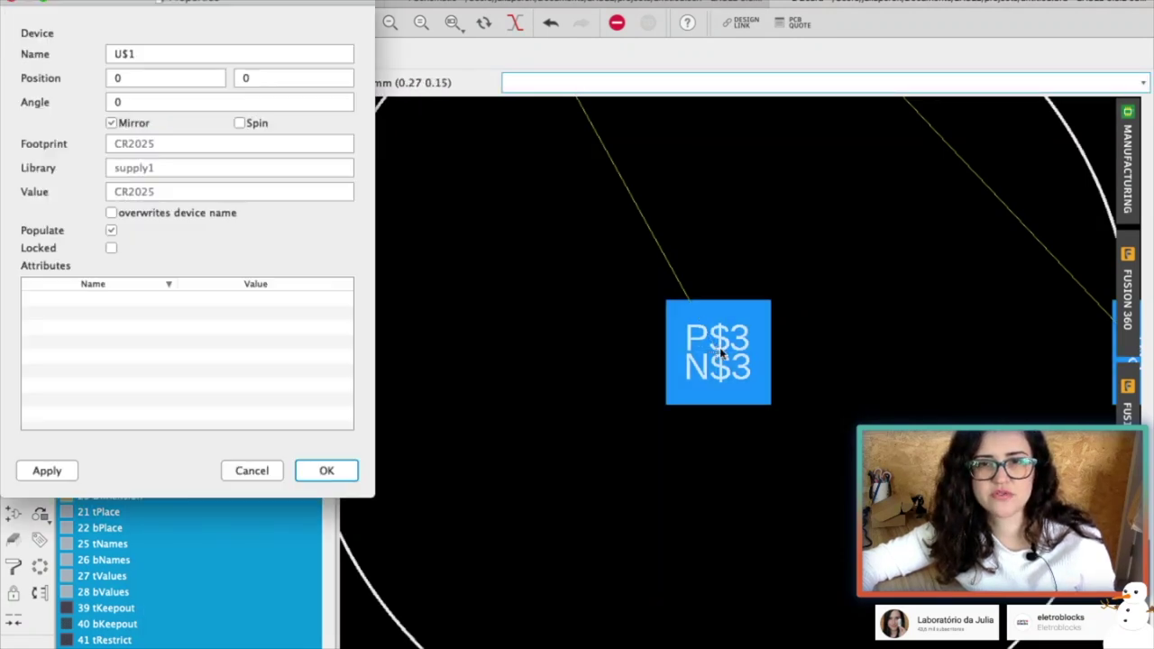
{"action": "left_click", "coordinate": [326, 470]}
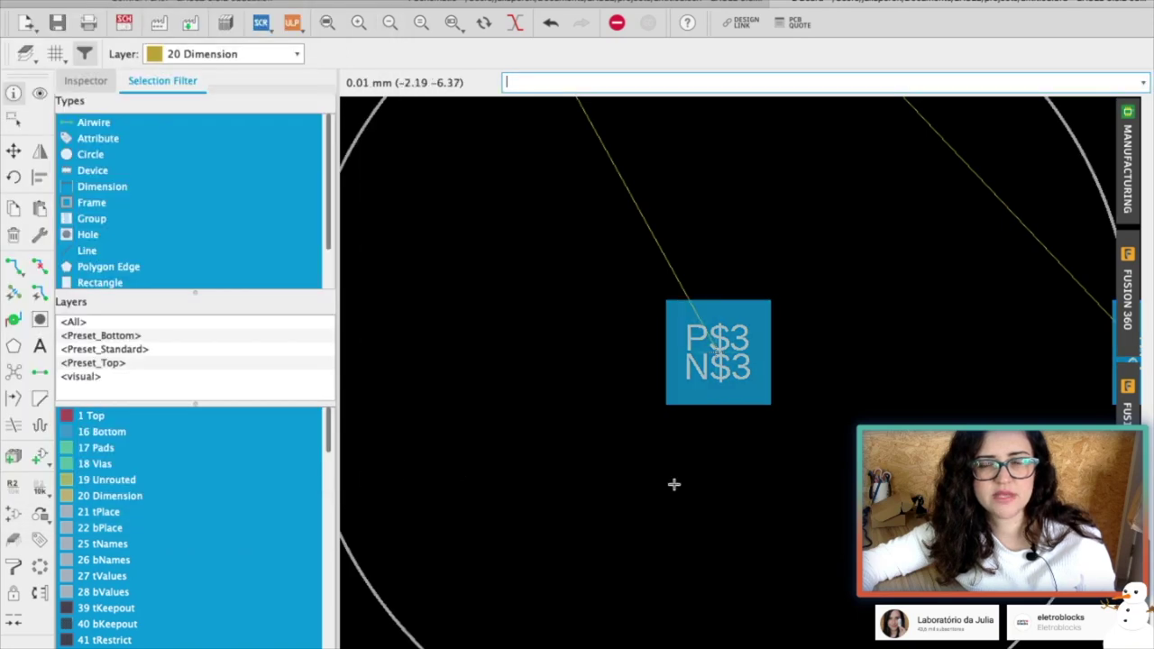
{"action": "scroll", "coordinate": [675, 484], "scroll_direction": "down", "scroll_amount": 3}
{"action": "scroll", "coordinate": [747, 469], "scroll_direction": "down", "scroll_amount": 4}
{"action": "scroll", "coordinate": [742, 464], "scroll_direction": "up", "scroll_amount": 3}
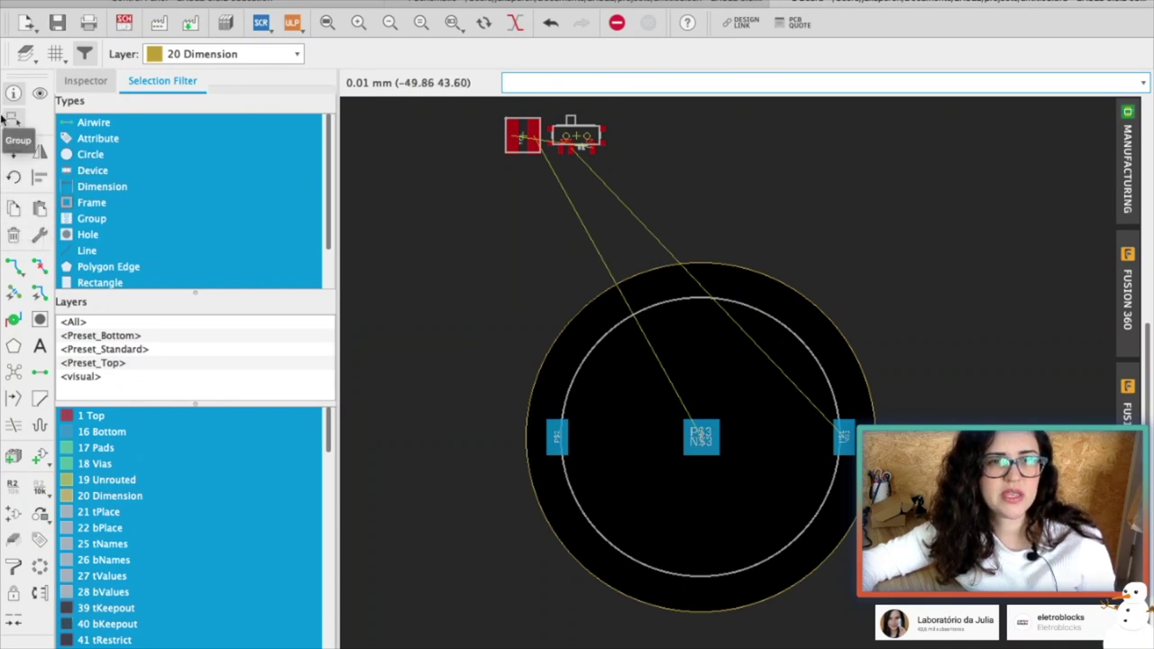
{"action": "left_click", "coordinate": [40, 152]}
{"action": "left_click", "coordinate": [573, 146]}
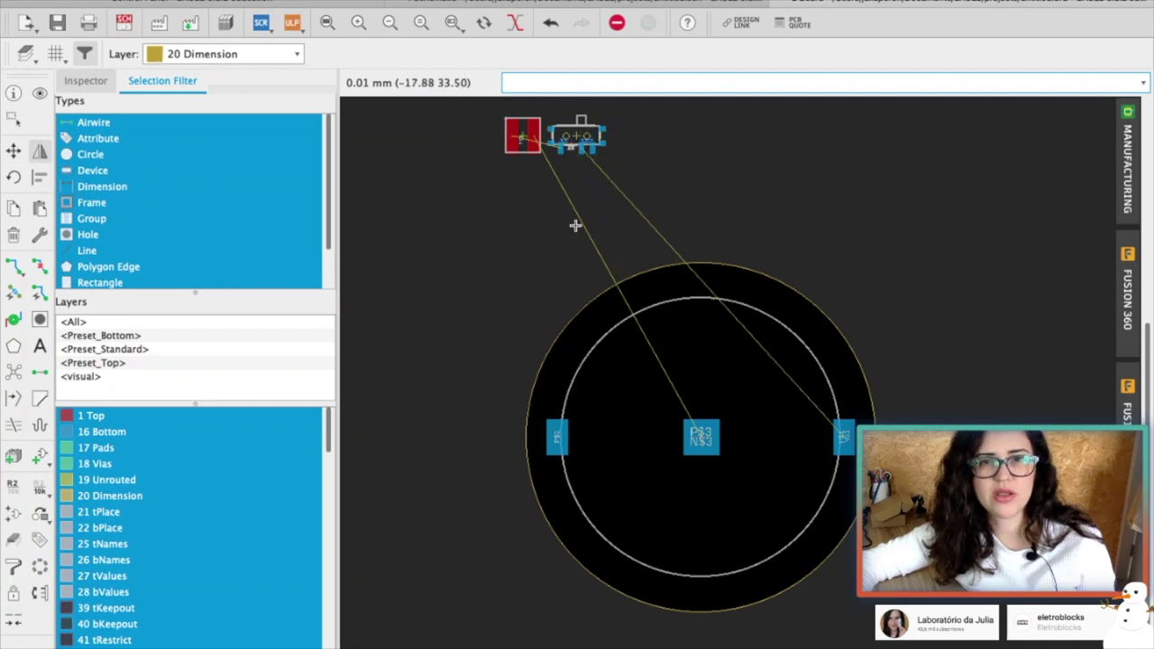
{"action": "scroll", "coordinate": [651, 287], "scroll_direction": "up", "scroll_amount": 5}
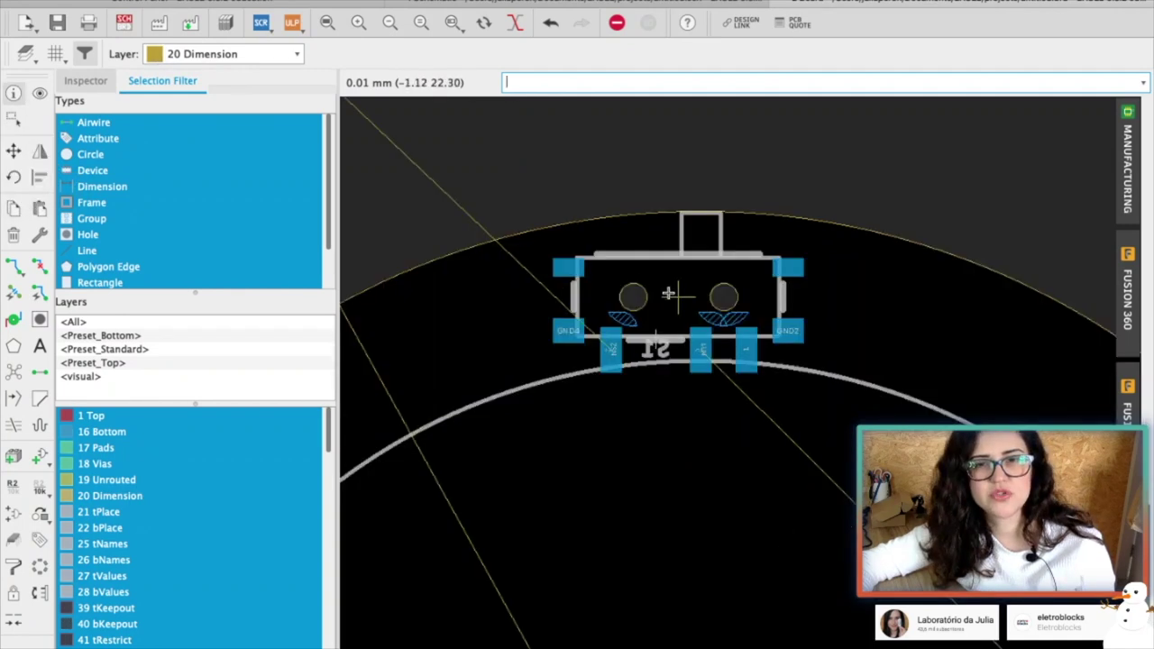
{"action": "left_click", "coordinate": [677, 300]}
{"action": "double_click", "coordinate": [336, 135]}
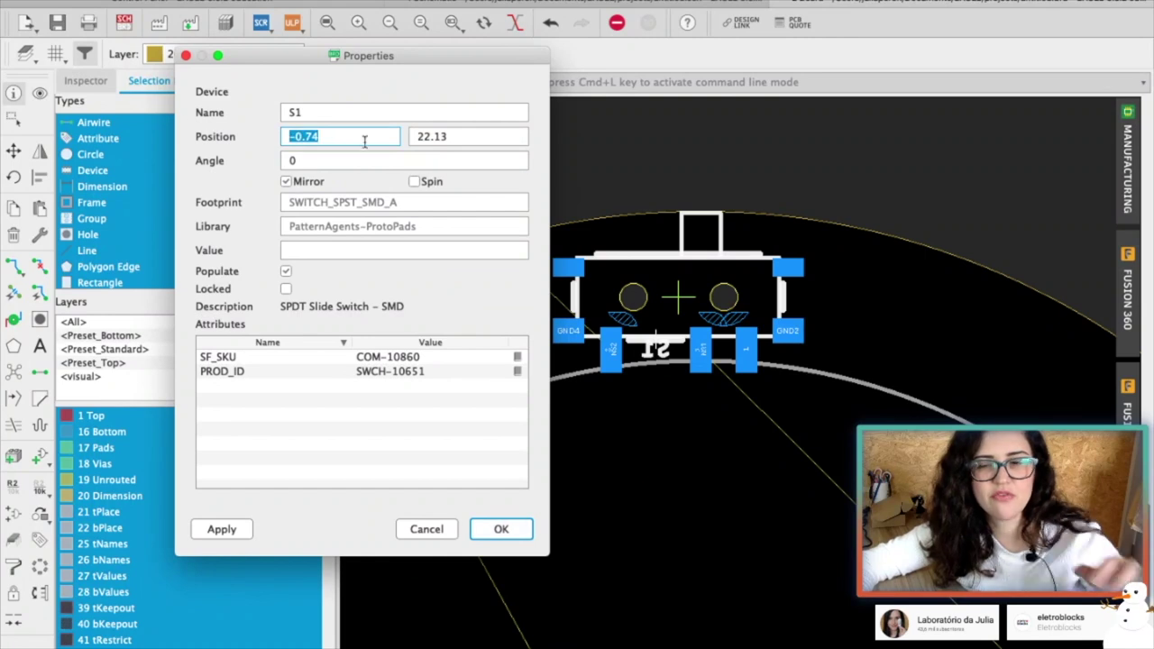
{"action": "type", "text": "0"}
{"action": "key", "text": "Tab"}
{"action": "type", "text": "10"}
{"action": "left_click", "coordinate": [489, 528]}
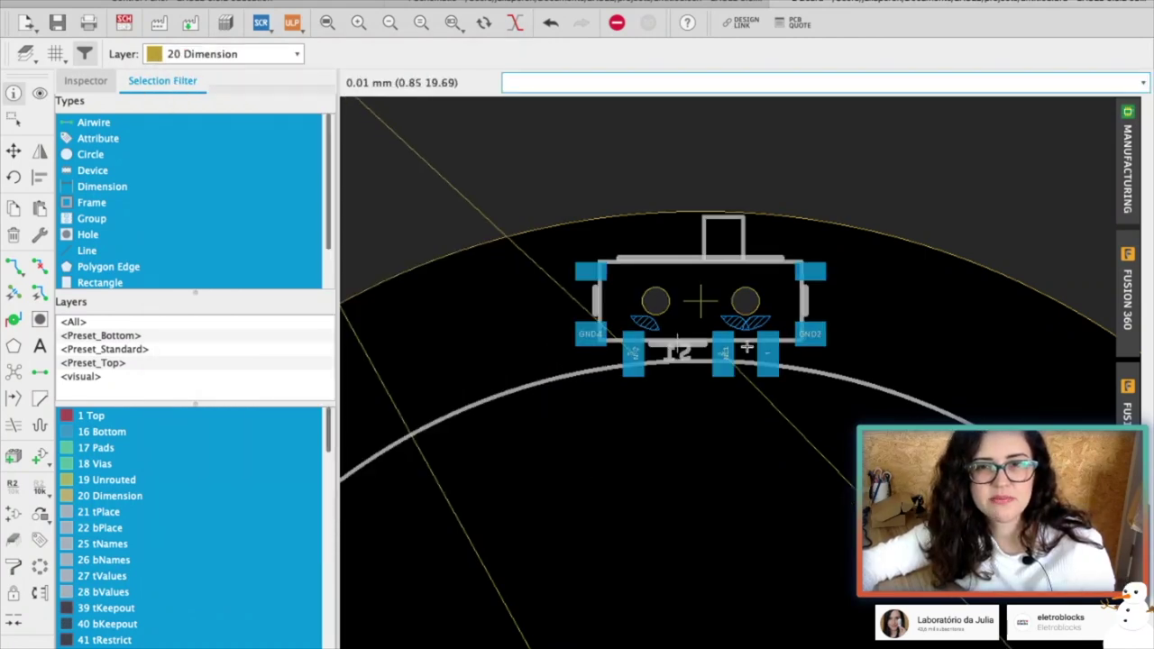
{"action": "scroll", "coordinate": [771, 493], "scroll_direction": "down", "scroll_amount": 3}
{"action": "scroll", "coordinate": [769, 503], "scroll_direction": "down", "scroll_amount": 3}
{"action": "scroll", "coordinate": [758, 568], "scroll_direction": "up", "scroll_amount": 5}
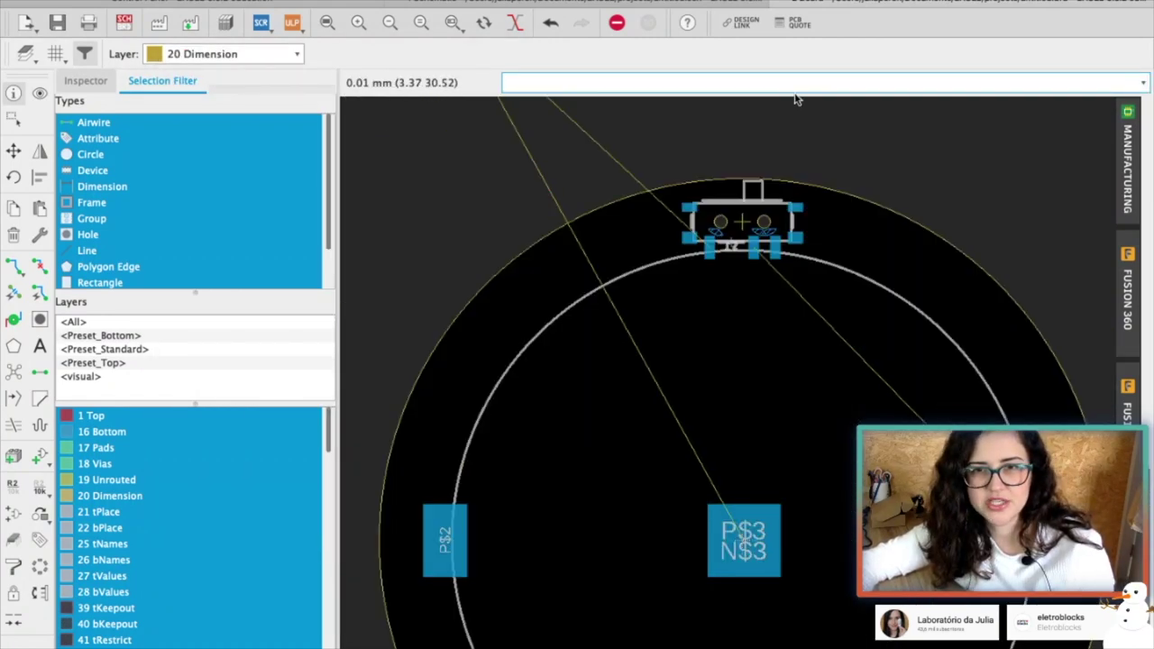
{"action": "scroll", "coordinate": [783, 361], "scroll_direction": "down", "scroll_amount": 3}
{"action": "scroll", "coordinate": [778, 216], "scroll_direction": "up", "scroll_amount": 5}
{"action": "scroll", "coordinate": [745, 541], "scroll_direction": "up", "scroll_amount": 4}
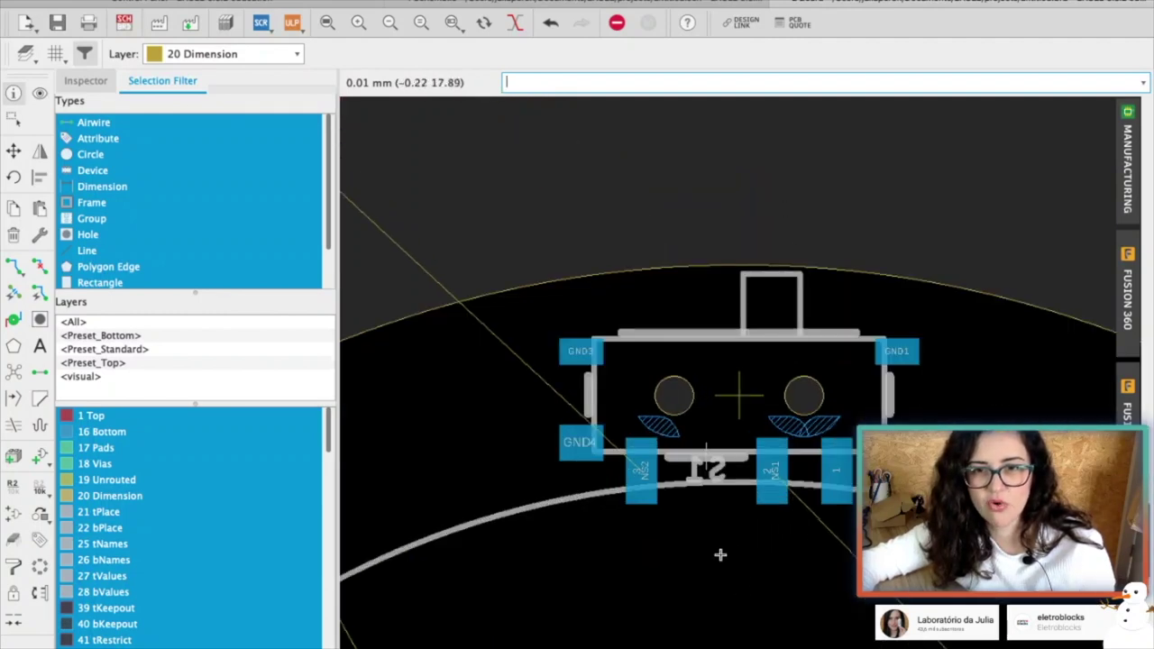
{"action": "scroll", "coordinate": [805, 488], "scroll_direction": "down", "scroll_amount": 3}
{"action": "scroll", "coordinate": [837, 626], "scroll_direction": "down", "scroll_amount": 2}
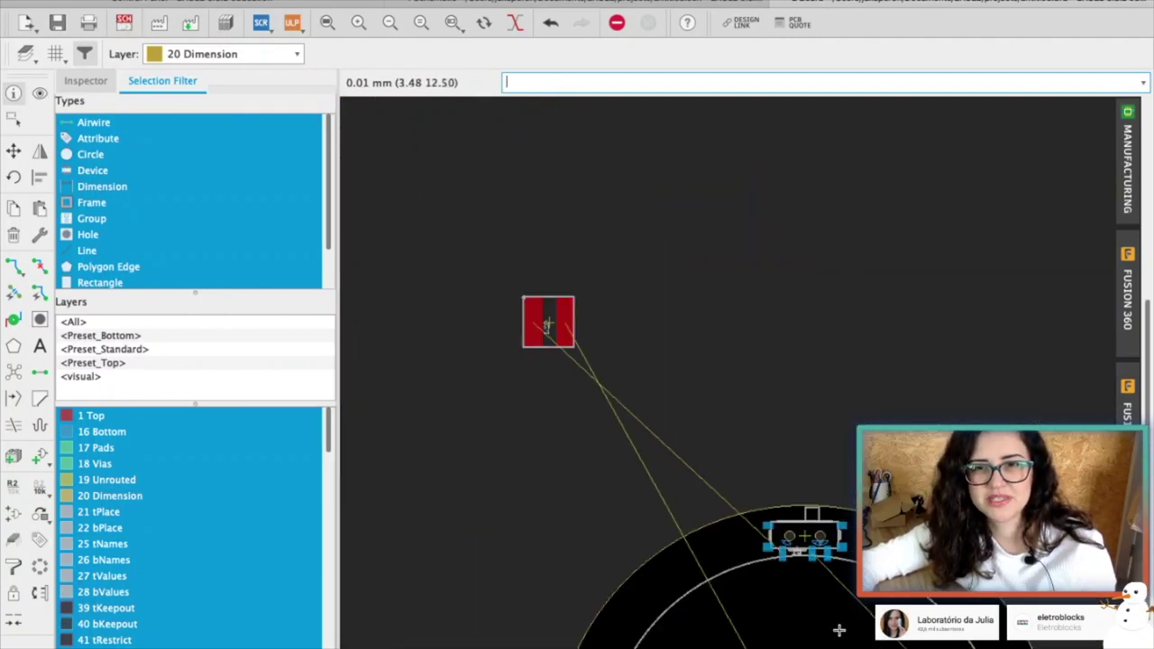
{"action": "scroll", "coordinate": [825, 532], "scroll_direction": "down", "scroll_amount": 2}
{"action": "scroll", "coordinate": [816, 439], "scroll_direction": "right", "scroll_amount": 1}
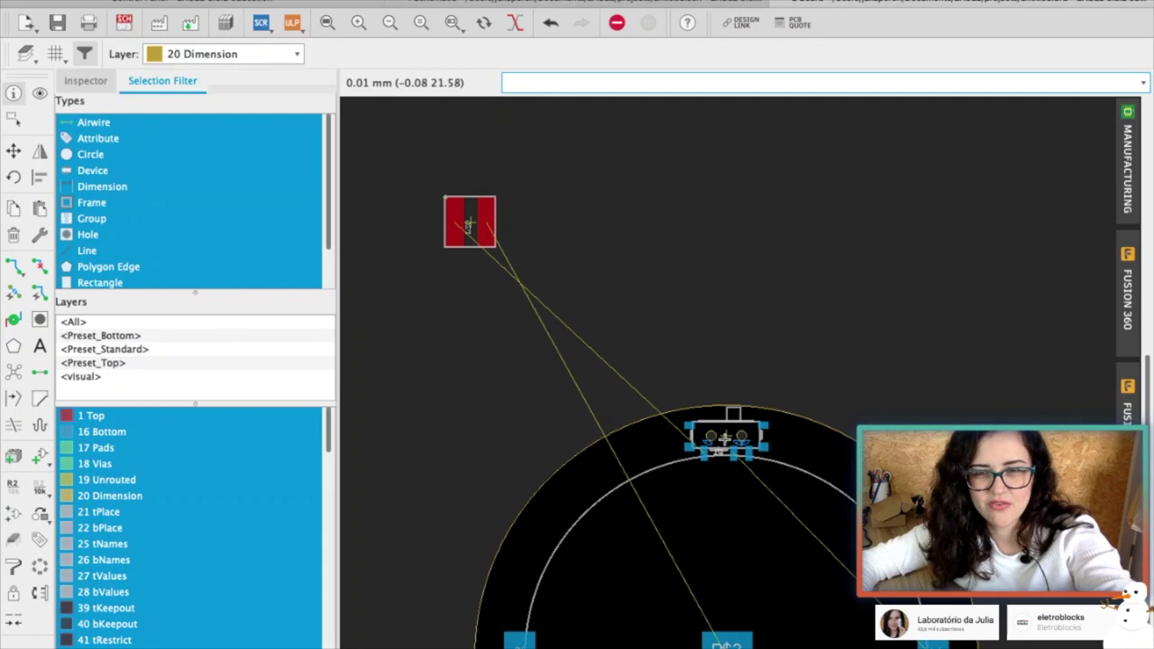
{"action": "scroll", "coordinate": [578, 389], "scroll_direction": "right", "scroll_amount": 2}
{"action": "scroll", "coordinate": [578, 389], "scroll_direction": "up", "scroll_amount": 2}
{"action": "scroll", "coordinate": [578, 389], "scroll_direction": "up", "scroll_amount": 2}
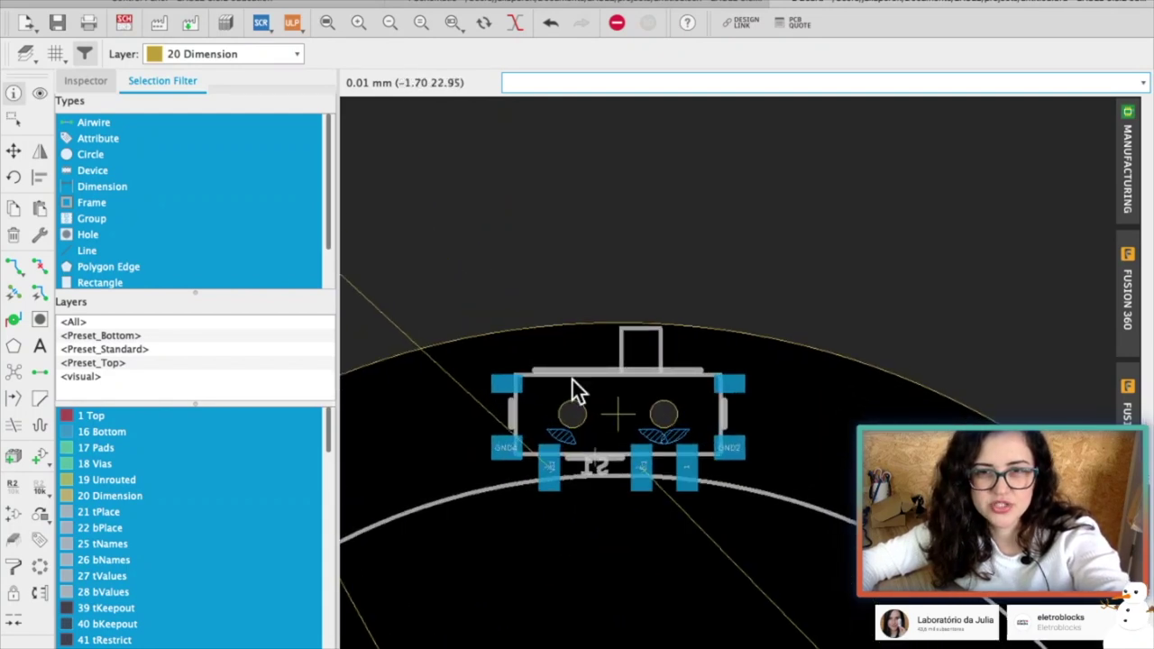
{"action": "scroll", "coordinate": [595, 561], "scroll_direction": "down", "scroll_amount": 2}
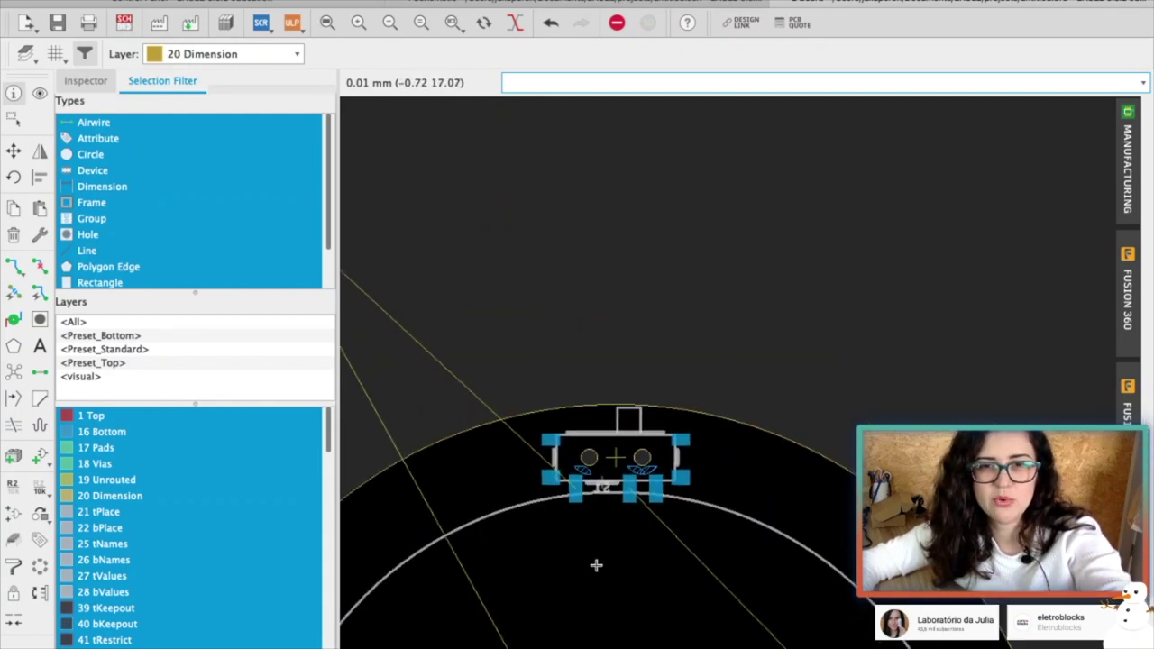
{"action": "scroll", "coordinate": [613, 541], "scroll_direction": "down", "scroll_amount": 3}
{"action": "scroll", "coordinate": [657, 440], "scroll_direction": "down", "scroll_amount": 2}
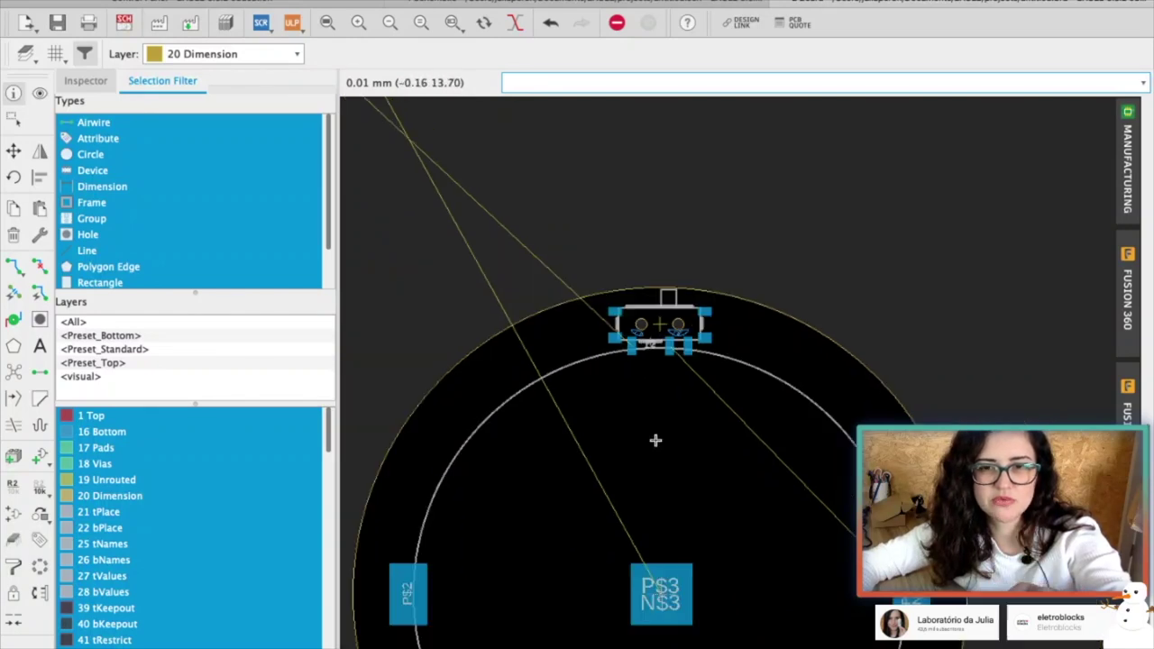
Set the LED5050 part U$2's position to X 0, Y 0 with Info.
{"action": "left_click", "coordinate": [14, 150]}
{"action": "key", "text": "Escape"}
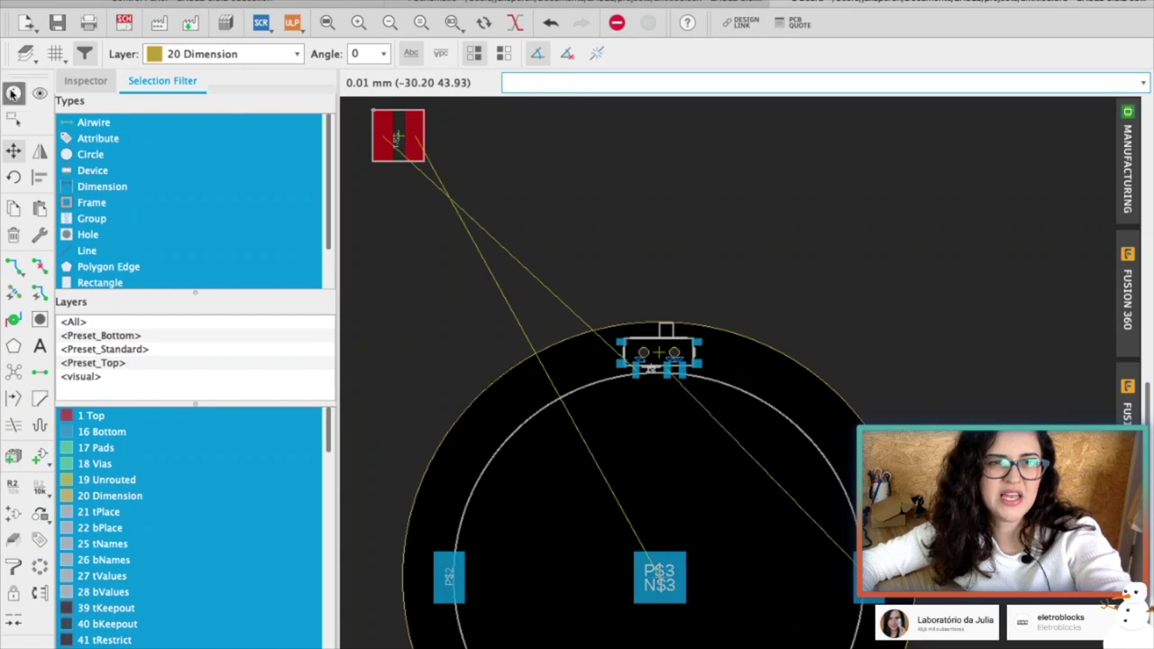
{"action": "left_click", "coordinate": [398, 136]}
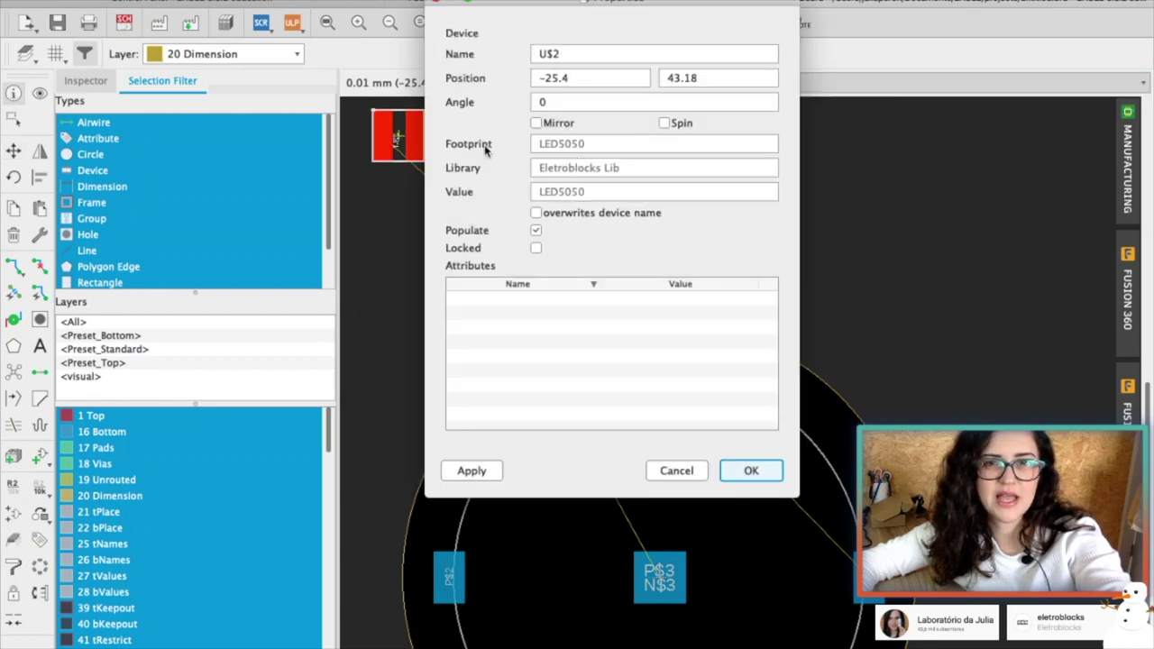
{"action": "double_click", "coordinate": [614, 77]}
{"action": "type", "text": "0"}
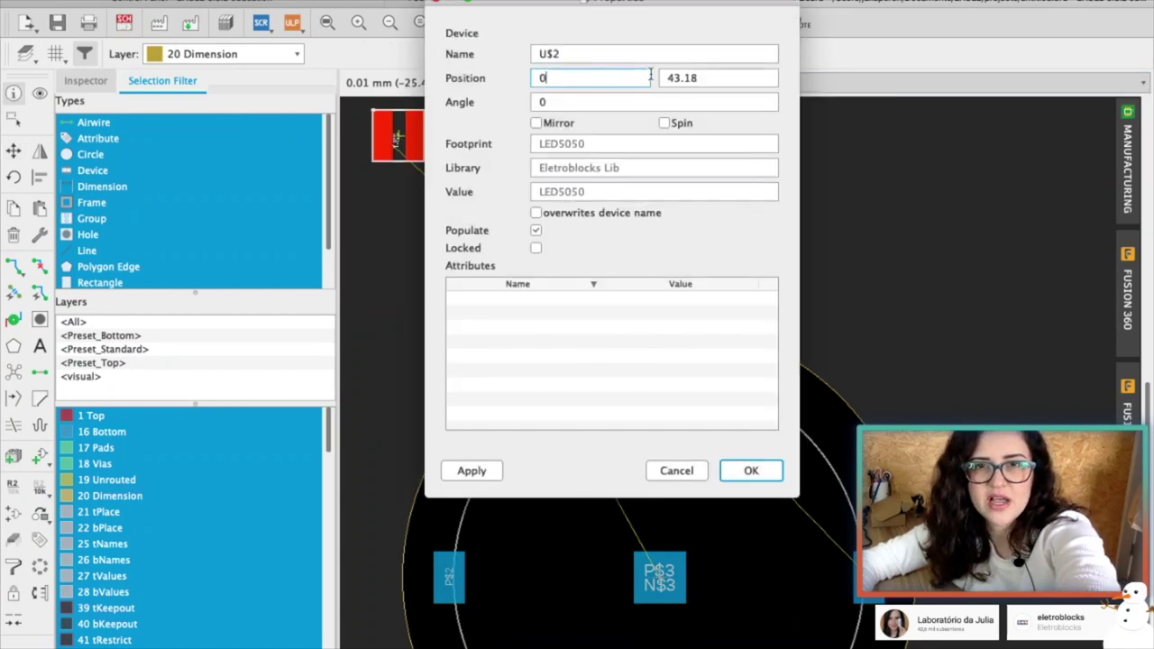
{"action": "key", "text": "Tab"}
{"action": "type", "text": "0"}
{"action": "left_click", "coordinate": [755, 469]}
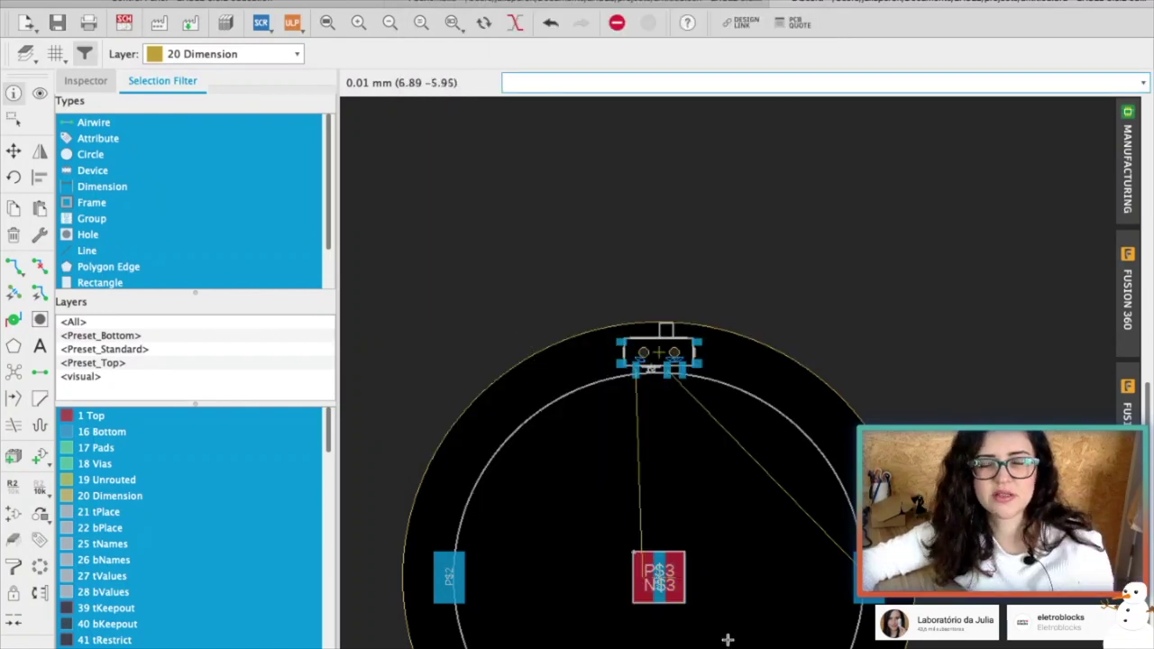
Toggle Bottom and Top layer visibility, hiding Top, then open the manufacturing preview.
{"action": "scroll", "coordinate": [729, 632], "scroll_direction": "down", "scroll_amount": 3}
{"action": "scroll", "coordinate": [729, 637], "scroll_direction": "up", "scroll_amount": 2}
{"action": "scroll", "coordinate": [727, 639], "scroll_direction": "up", "scroll_amount": 2}
{"action": "scroll", "coordinate": [727, 636], "scroll_direction": "down", "scroll_amount": 2}
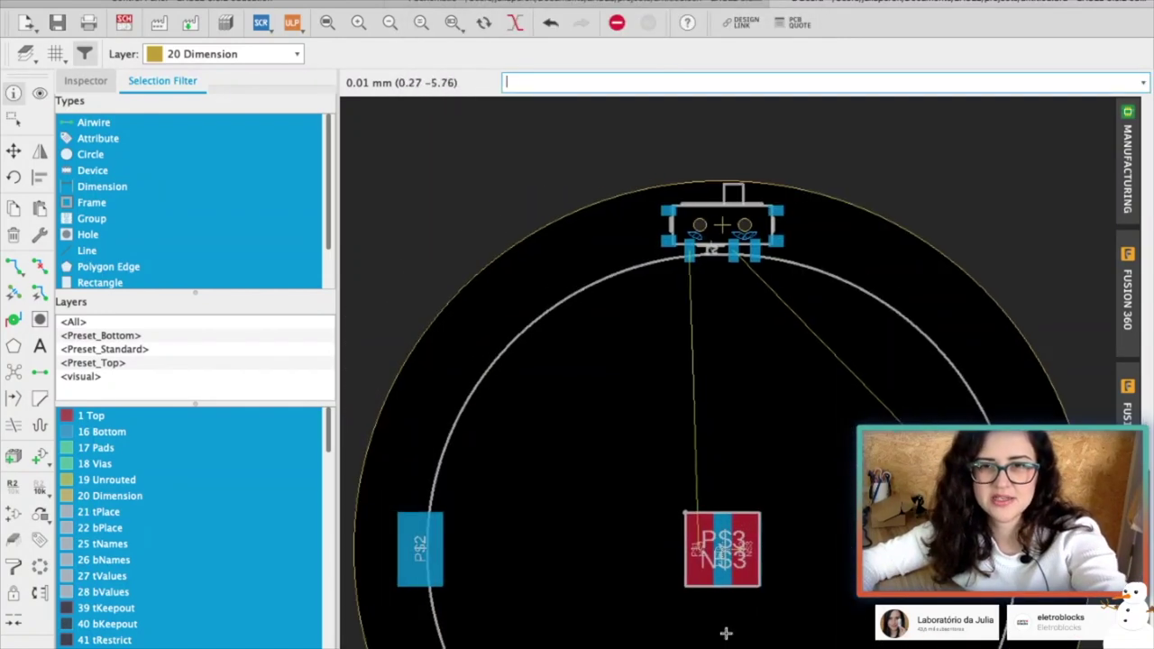
{"action": "scroll", "coordinate": [740, 586], "scroll_direction": "down", "scroll_amount": 2}
{"action": "scroll", "coordinate": [758, 586], "scroll_direction": "down", "scroll_amount": 2}
{"action": "scroll", "coordinate": [766, 608], "scroll_direction": "up", "scroll_amount": 2}
{"action": "scroll", "coordinate": [748, 595], "scroll_direction": "up", "scroll_amount": 3}
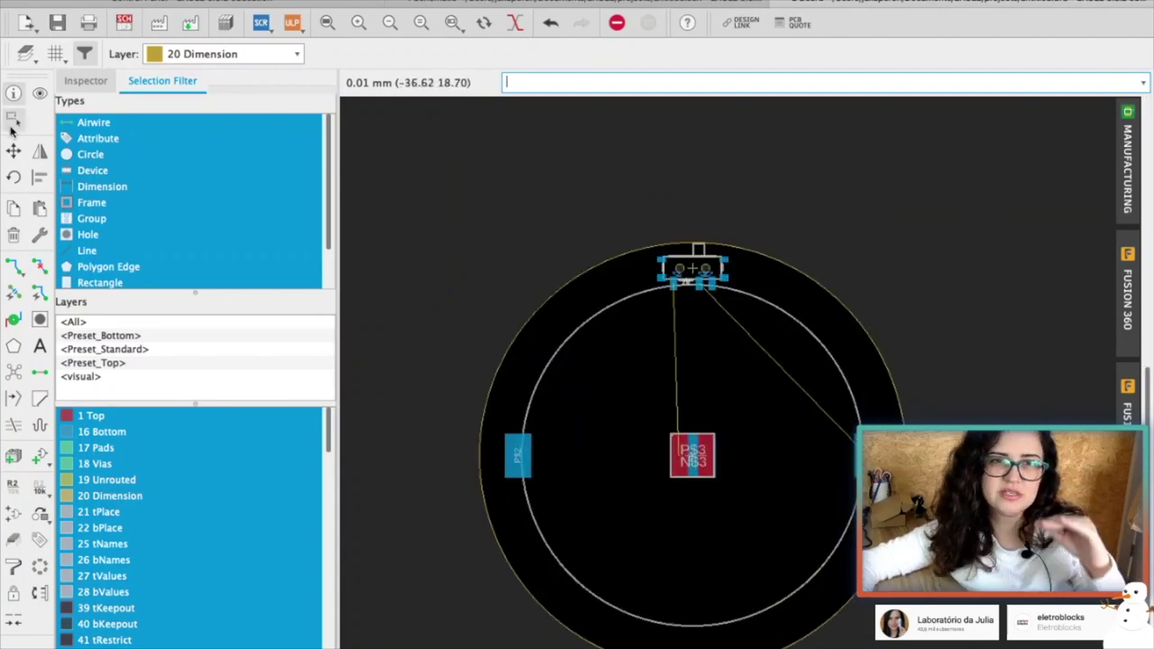
{"action": "left_click", "coordinate": [13, 59]}
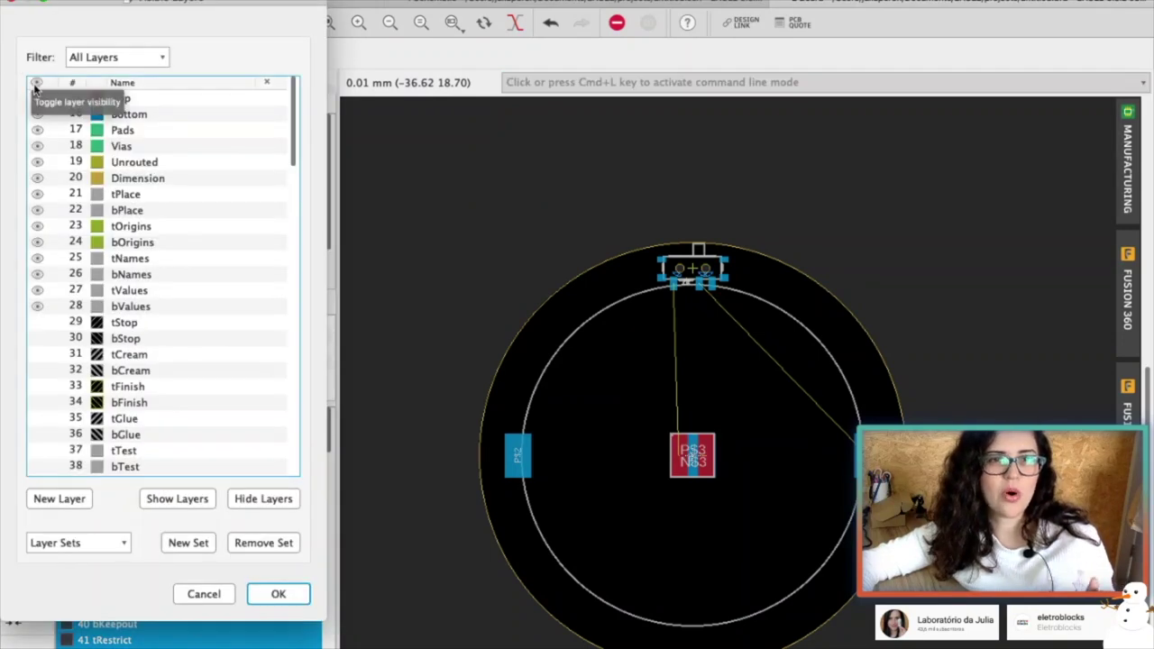
{"action": "left_click", "coordinate": [36, 118]}
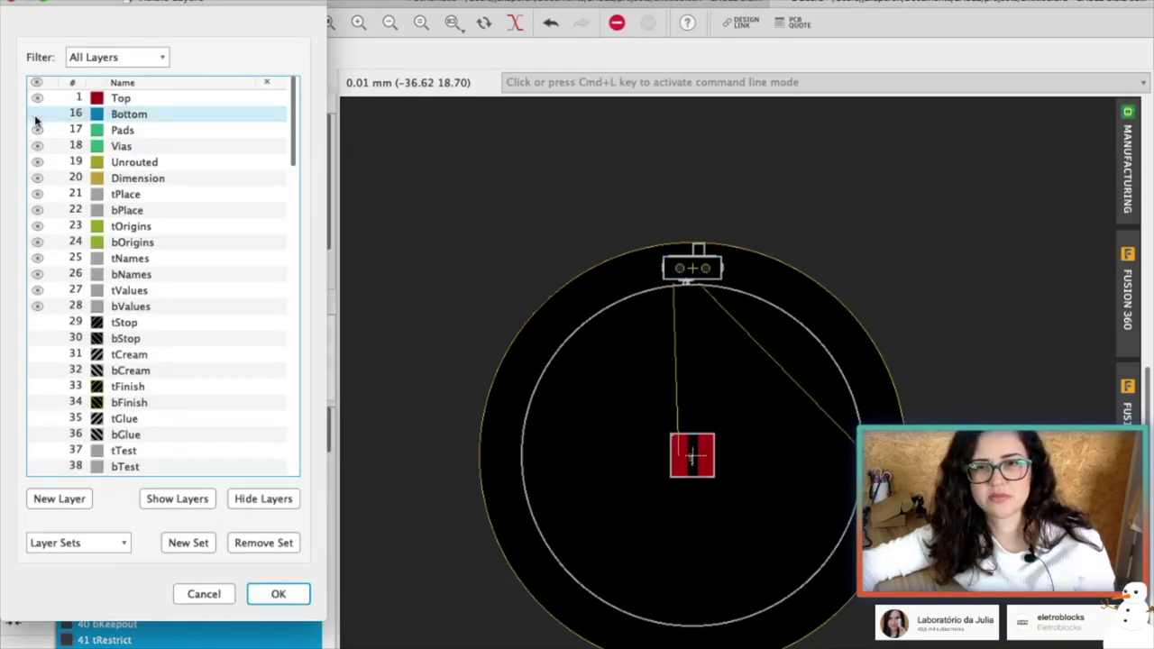
{"action": "left_click", "coordinate": [37, 116]}
{"action": "left_click", "coordinate": [37, 116]}
{"action": "left_click", "coordinate": [37, 115]}
{"action": "left_click", "coordinate": [37, 97]}
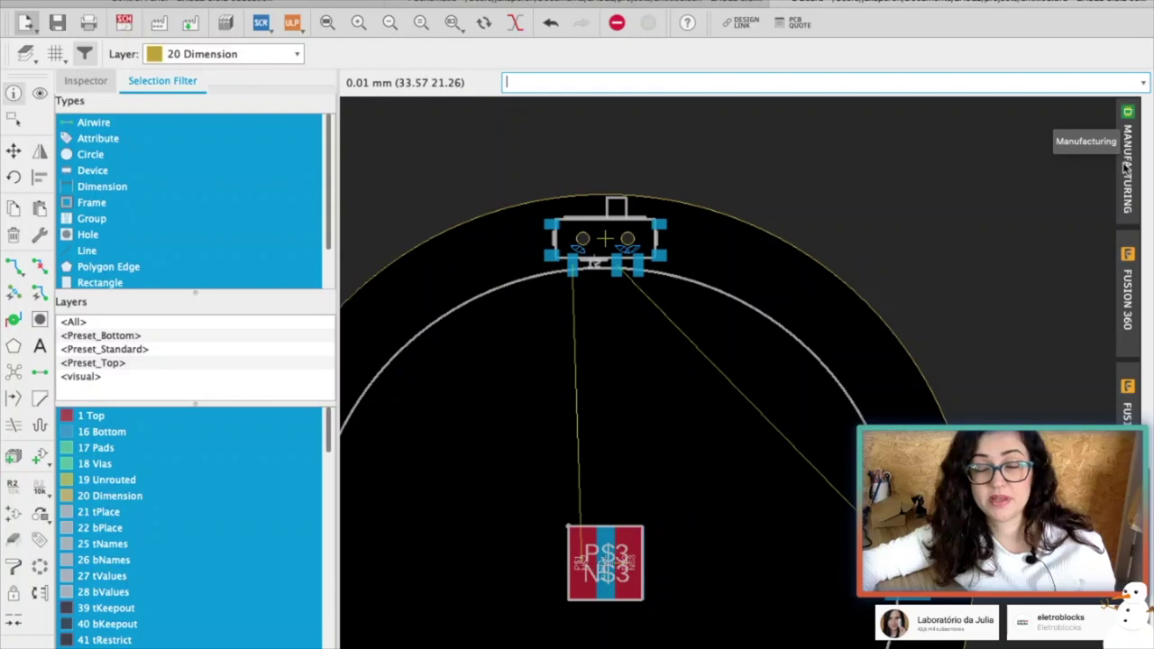
{"action": "left_click", "coordinate": [1125, 170]}
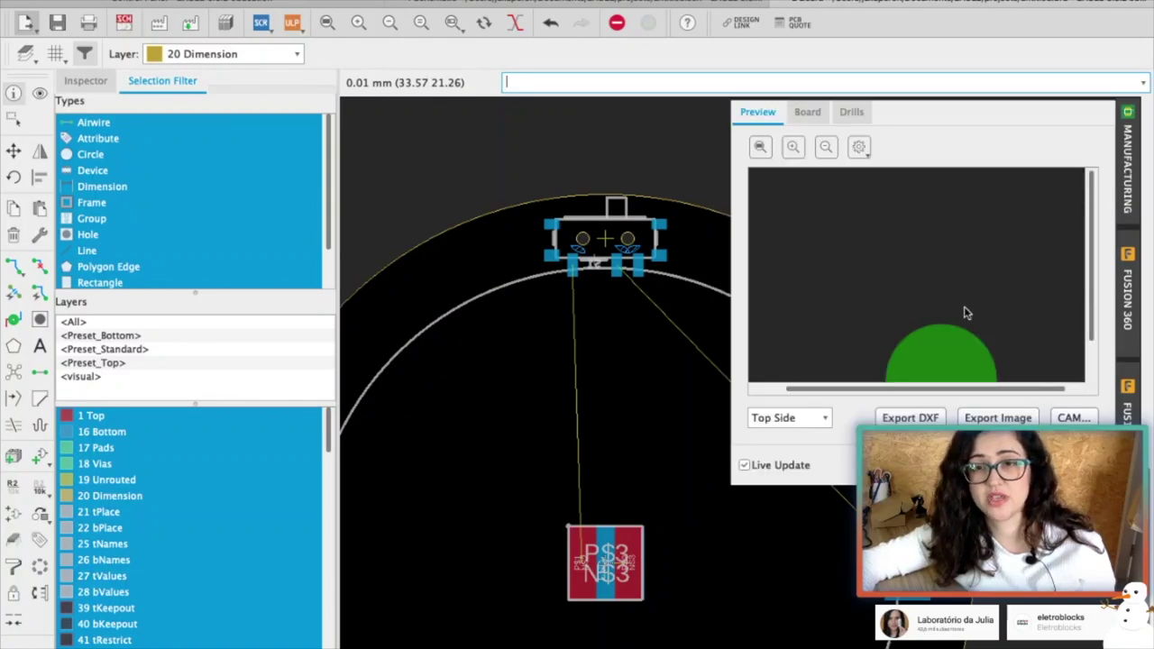
Show the Bottom Side in the manufacturing preview and bring up the silkscreen colour setting.
{"action": "scroll", "coordinate": [969, 331], "scroll_direction": "down", "scroll_amount": 2}
{"action": "scroll", "coordinate": [965, 342], "scroll_direction": "up", "scroll_amount": 2}
{"action": "scroll", "coordinate": [959, 343], "scroll_direction": "down", "scroll_amount": 2}
{"action": "scroll", "coordinate": [953, 344], "scroll_direction": "up", "scroll_amount": 2}
{"action": "scroll", "coordinate": [942, 335], "scroll_direction": "down", "scroll_amount": 2}
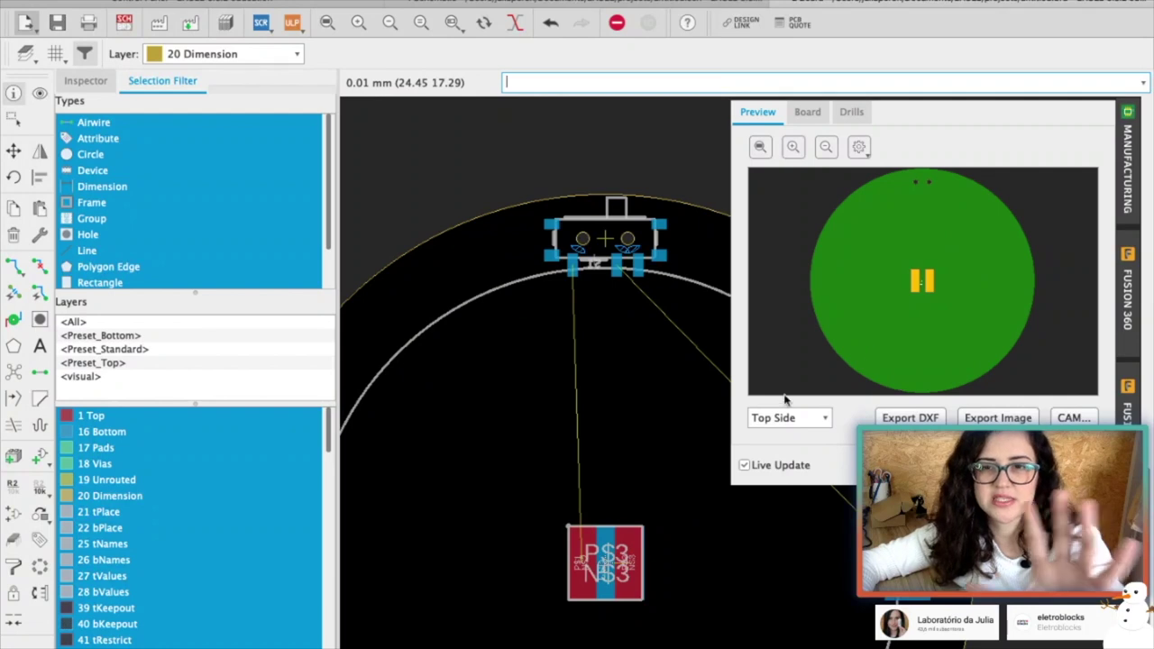
{"action": "left_click", "coordinate": [810, 422]}
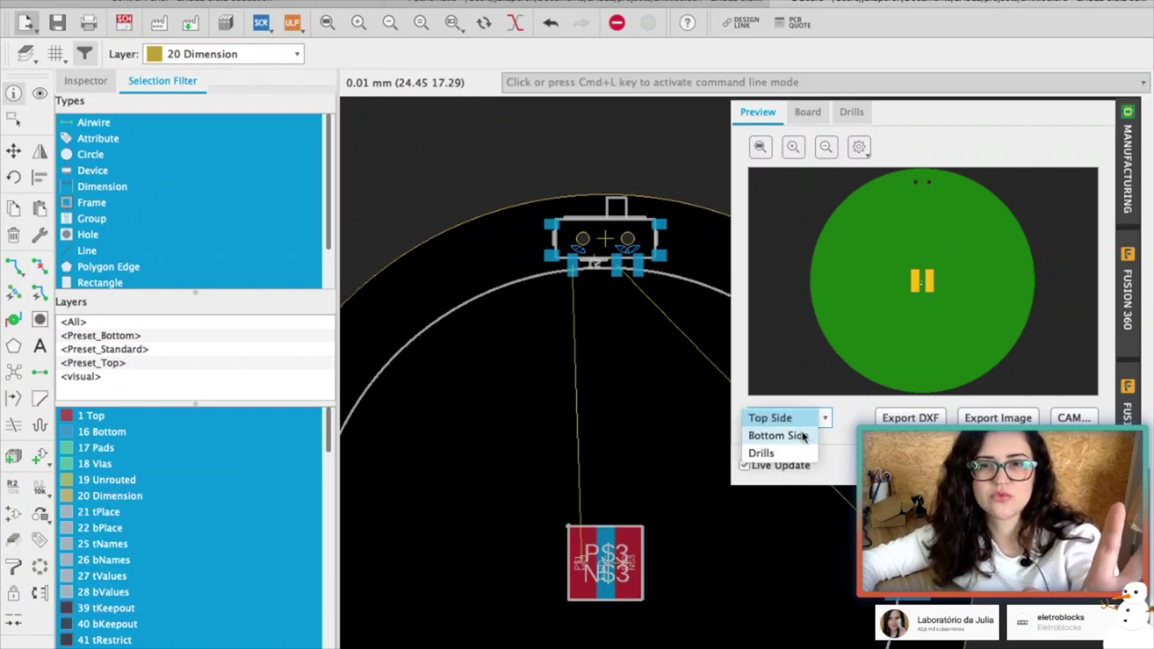
{"action": "left_click", "coordinate": [804, 436]}
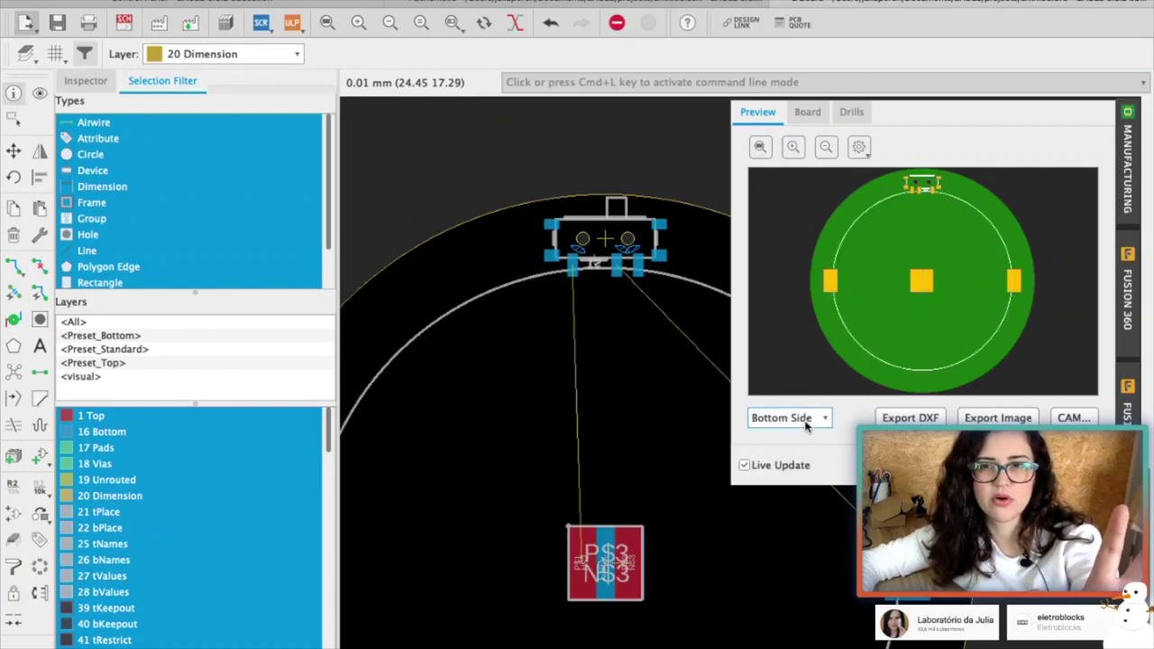
{"action": "left_click", "coordinate": [859, 147]}
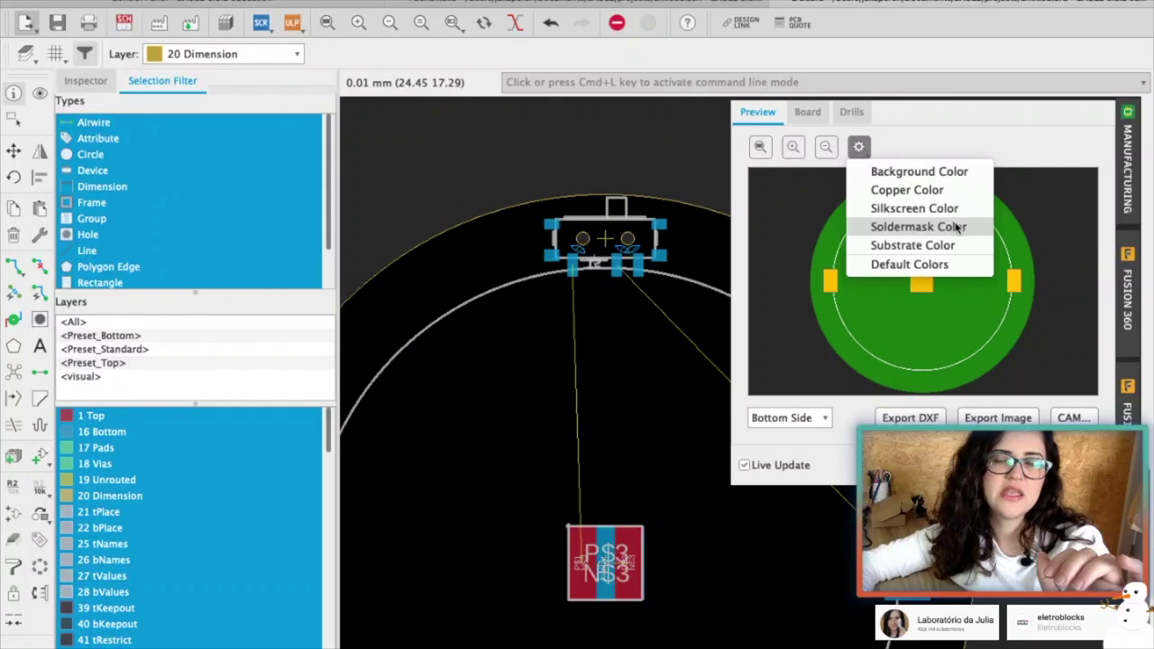
{"action": "left_click", "coordinate": [957, 215]}
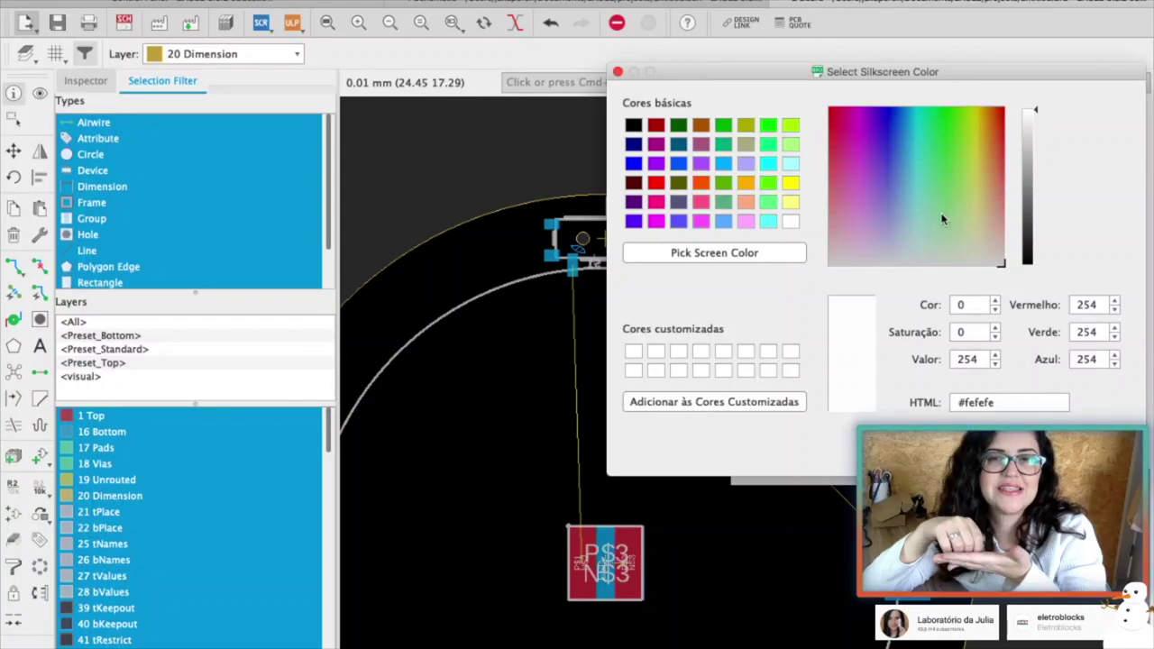
Set the silkscreen colour to #ffffff, then try black and navy soldermask and cancel.
{"action": "left_click", "coordinate": [790, 221]}
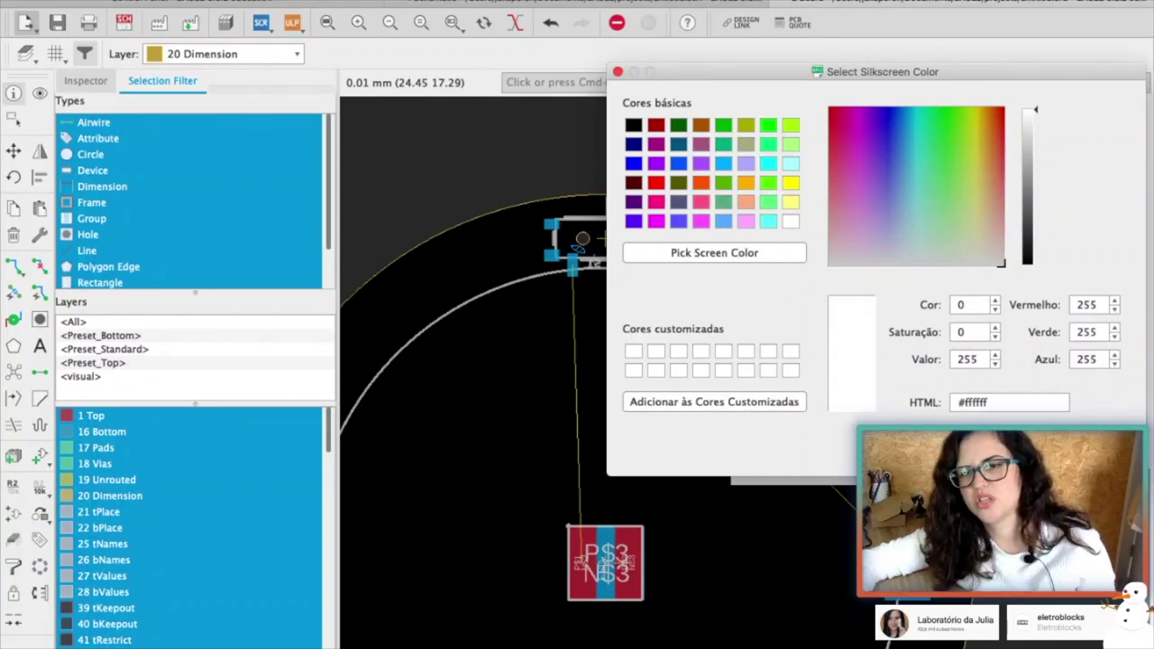
{"action": "left_click", "coordinate": [1087, 415]}
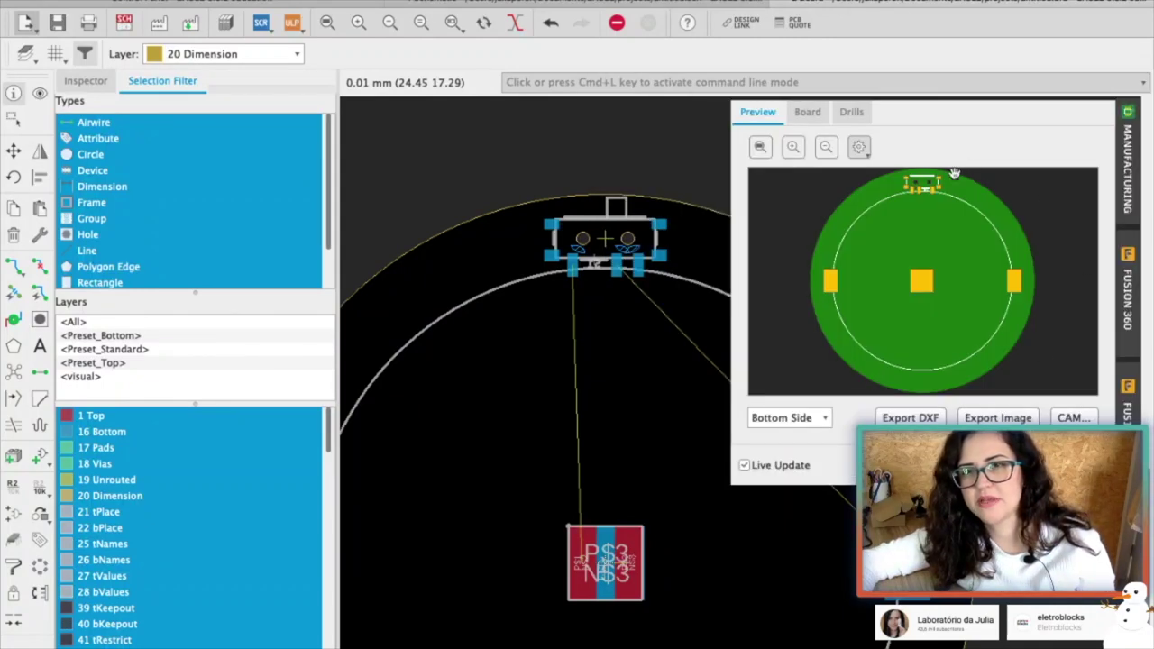
{"action": "left_click", "coordinate": [859, 147]}
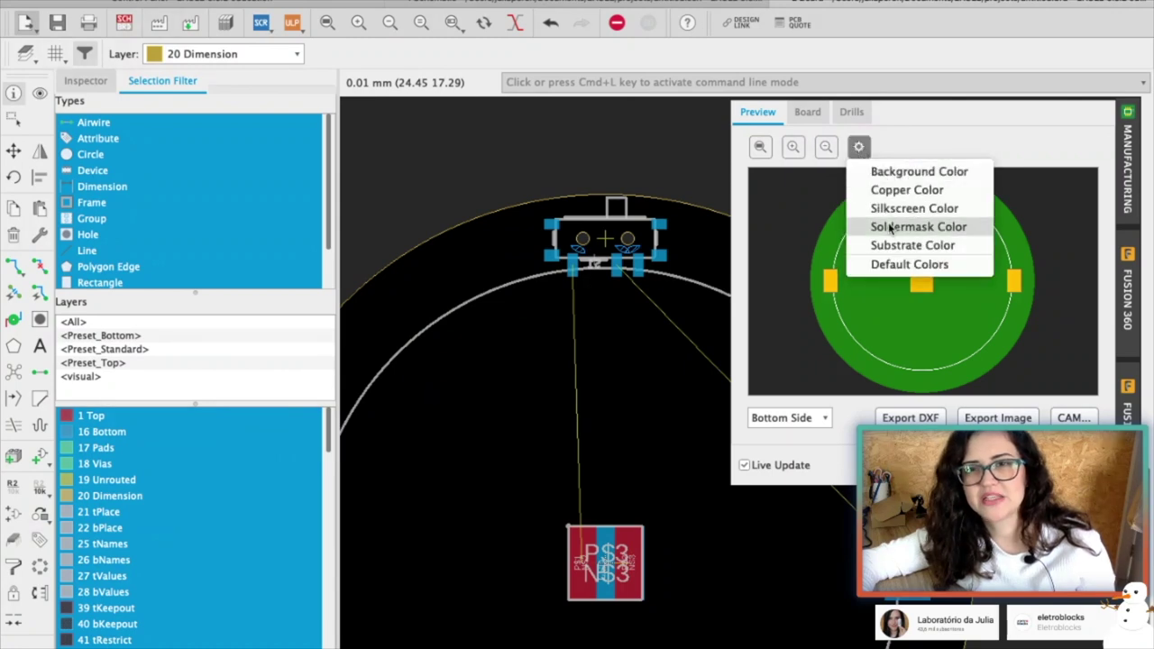
{"action": "left_click", "coordinate": [890, 228]}
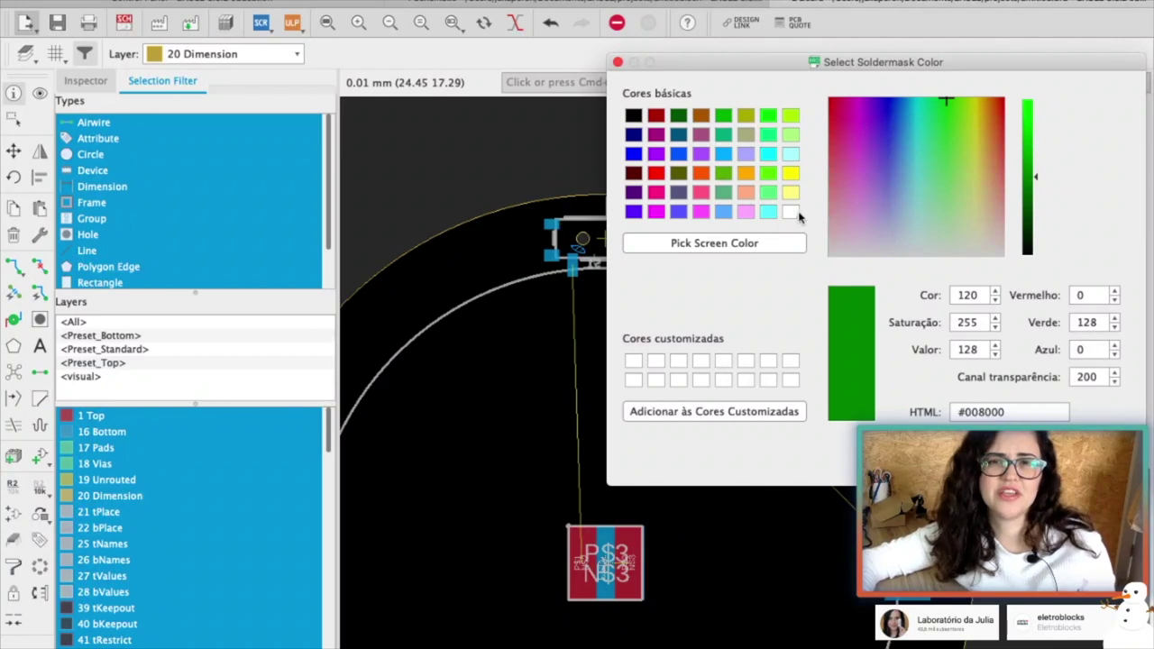
{"action": "left_click", "coordinate": [633, 116]}
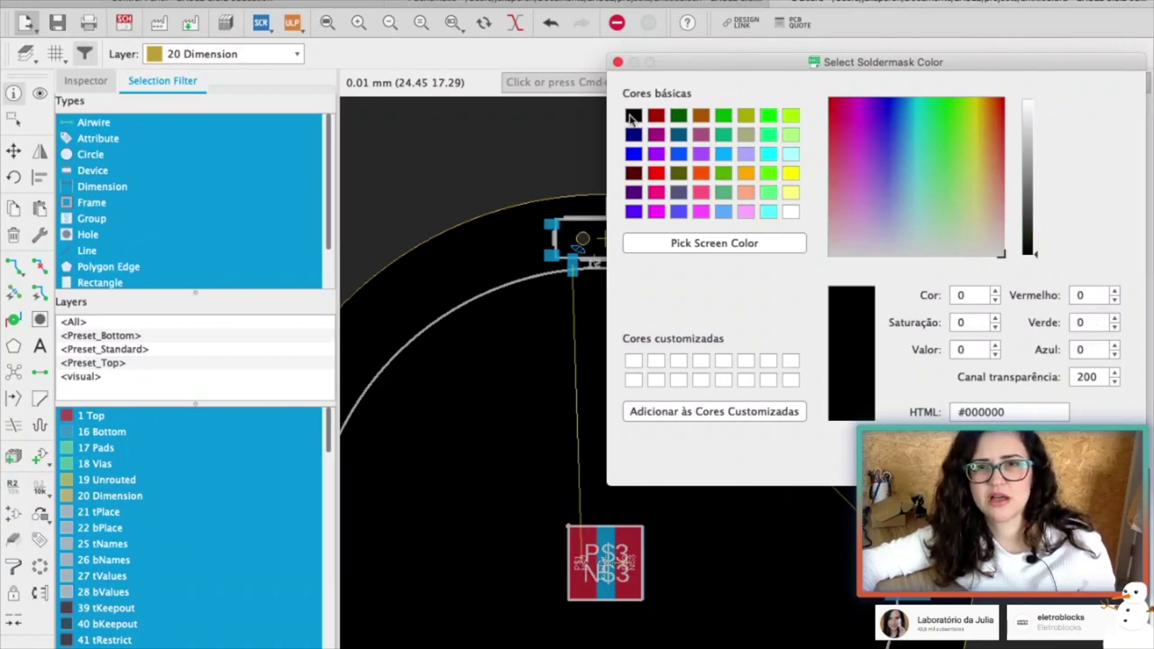
{"action": "left_click", "coordinate": [640, 137]}
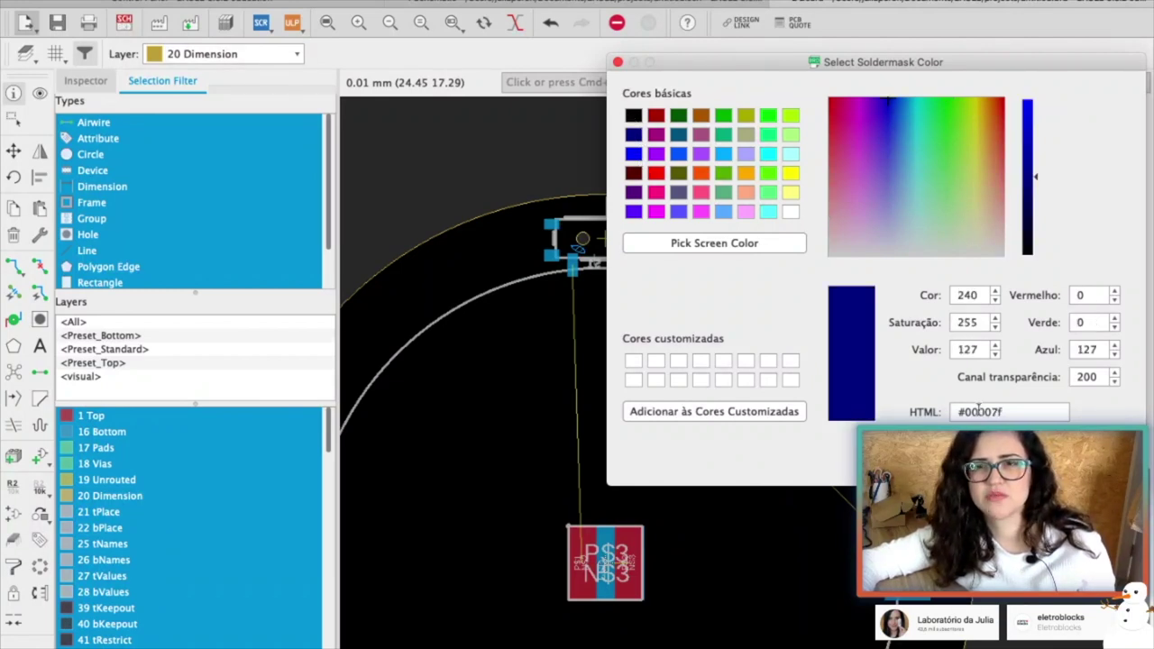
{"action": "key", "text": "Return"}
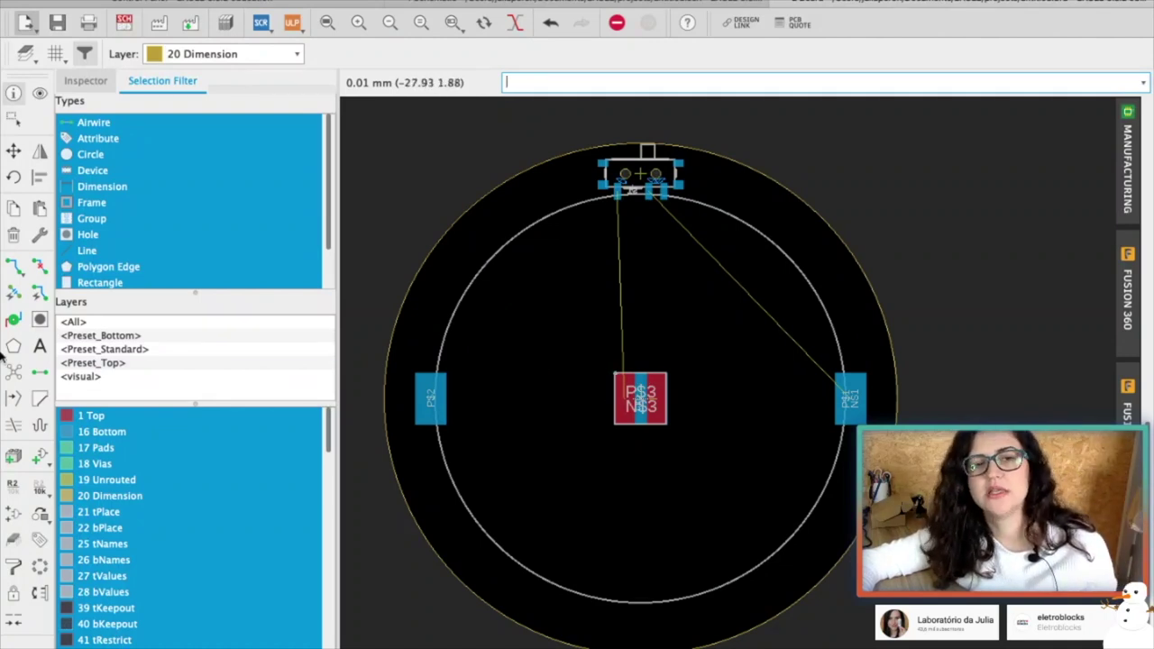
With Route Airwire, zoom in and start a Top trace from the LED's left pad.
{"action": "left_click", "coordinate": [12, 268]}
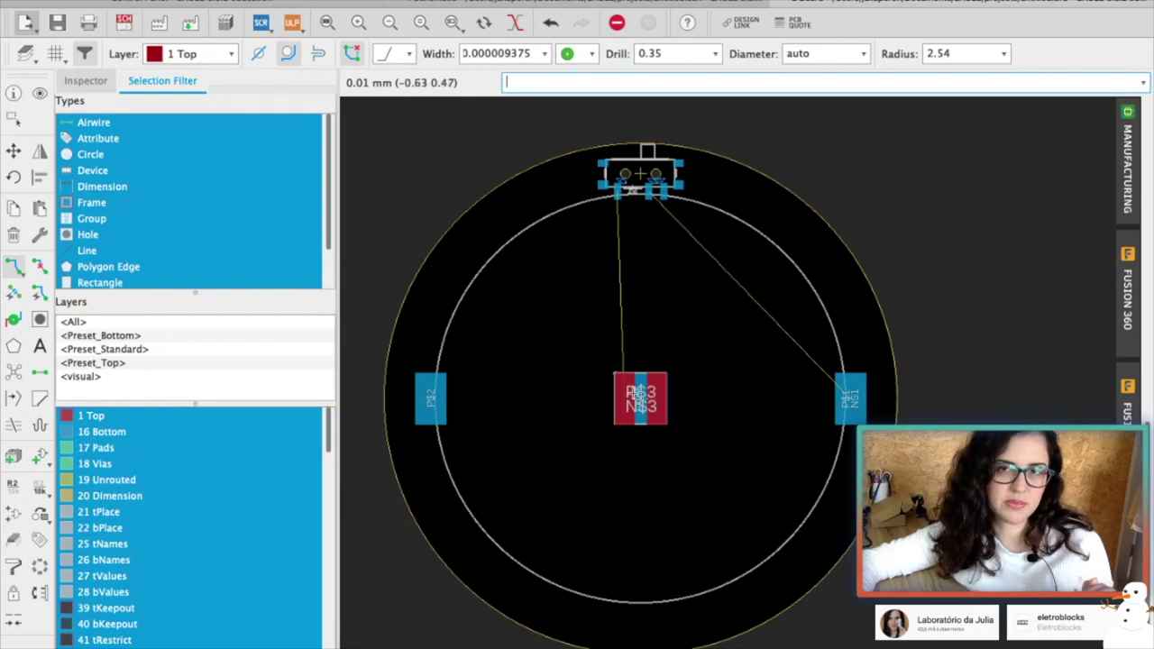
{"action": "scroll", "coordinate": [640, 397], "scroll_direction": "up", "scroll_amount": 3}
{"action": "scroll", "coordinate": [641, 396], "scroll_direction": "down", "scroll_amount": 3}
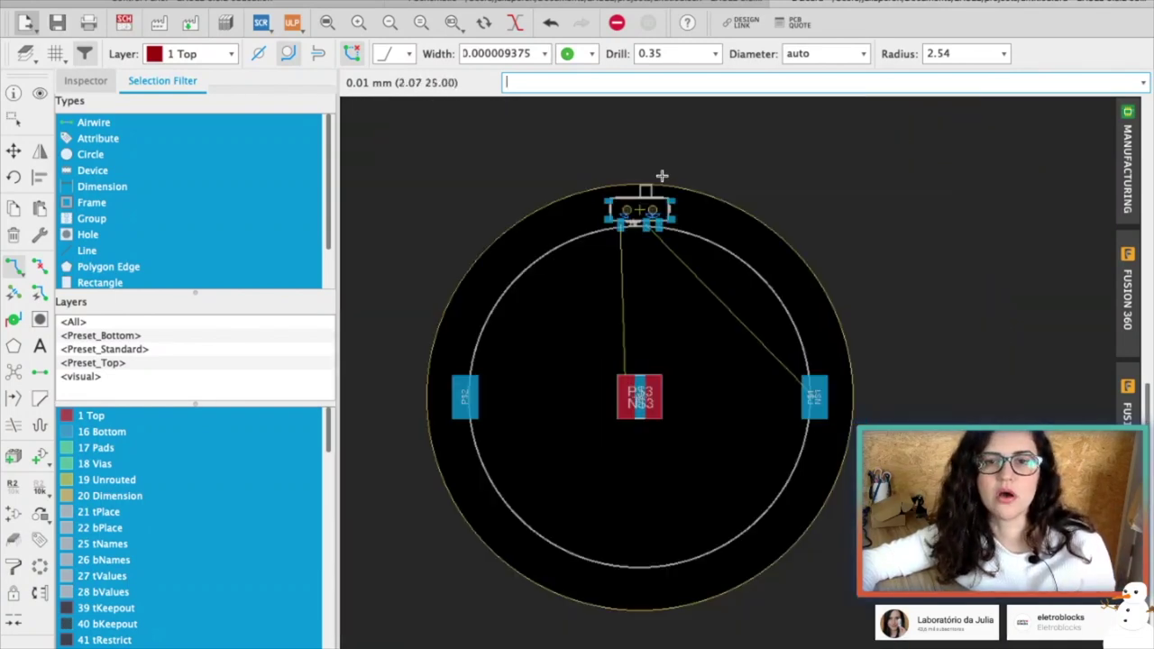
{"action": "scroll", "coordinate": [662, 175], "scroll_direction": "up", "scroll_amount": 1}
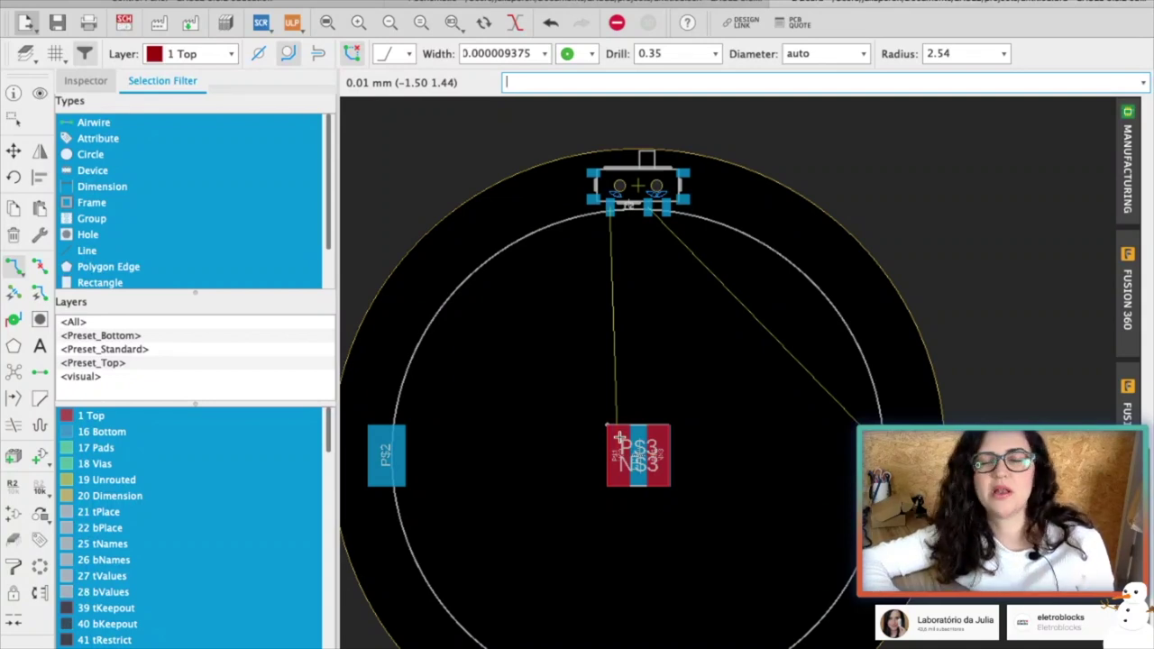
{"action": "scroll", "coordinate": [619, 438], "scroll_direction": "up", "scroll_amount": 2}
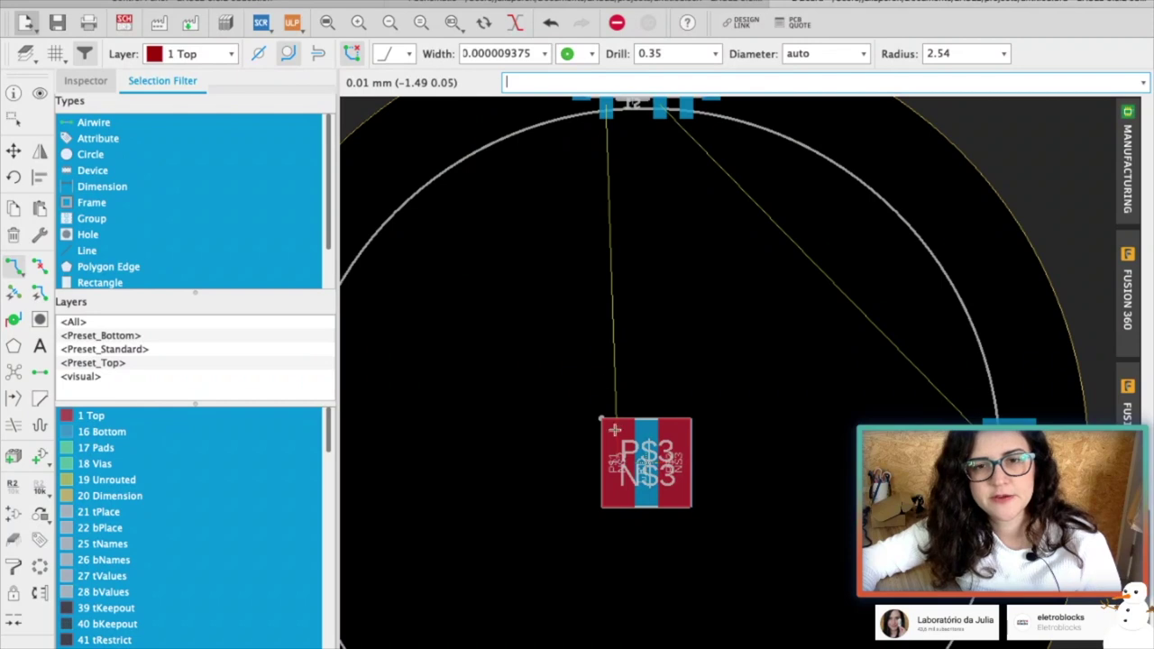
{"action": "left_click", "coordinate": [614, 430]}
{"action": "left_click", "coordinate": [505, 53]}
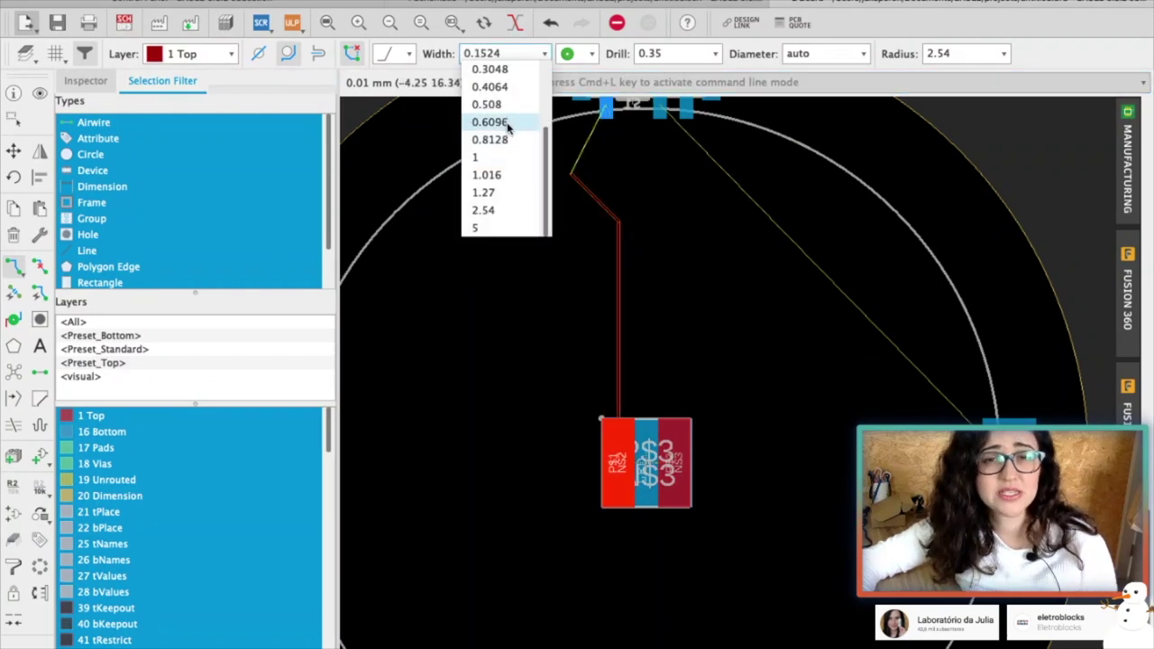
Set the routing trace width to 0.6096 mm.
{"action": "left_click", "coordinate": [505, 122]}
{"action": "scroll", "coordinate": [625, 403], "scroll_direction": "down", "scroll_amount": 2}
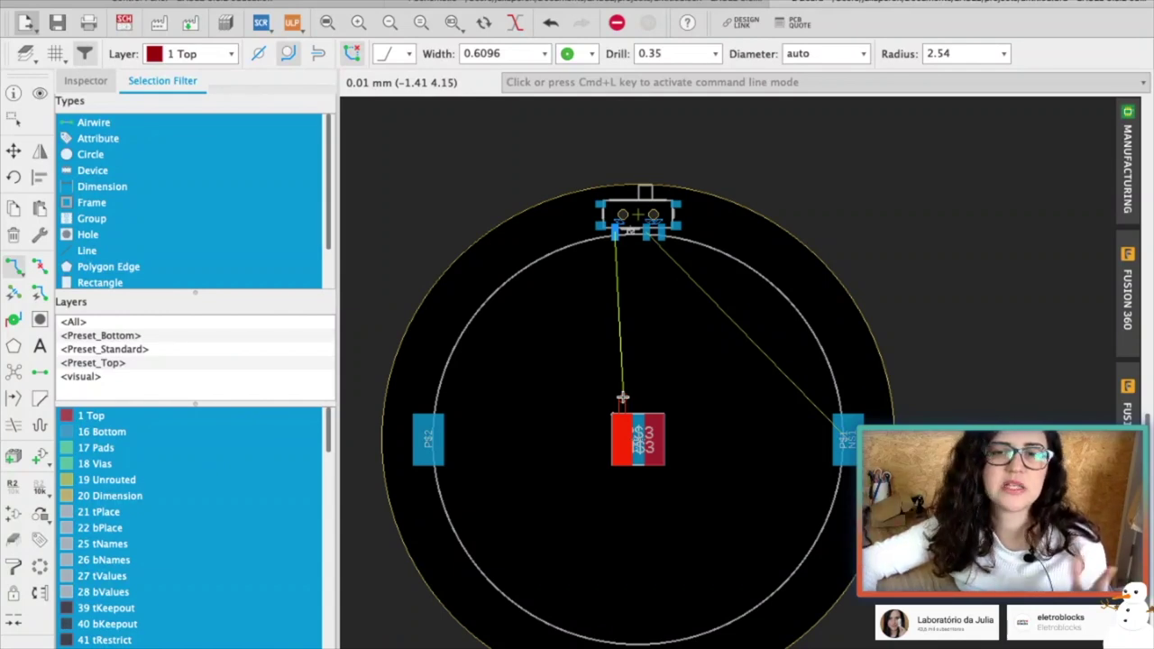
{"action": "scroll", "coordinate": [622, 398], "scroll_direction": "up", "scroll_amount": 1}
{"action": "scroll", "coordinate": [622, 398], "scroll_direction": "up", "scroll_amount": 2}
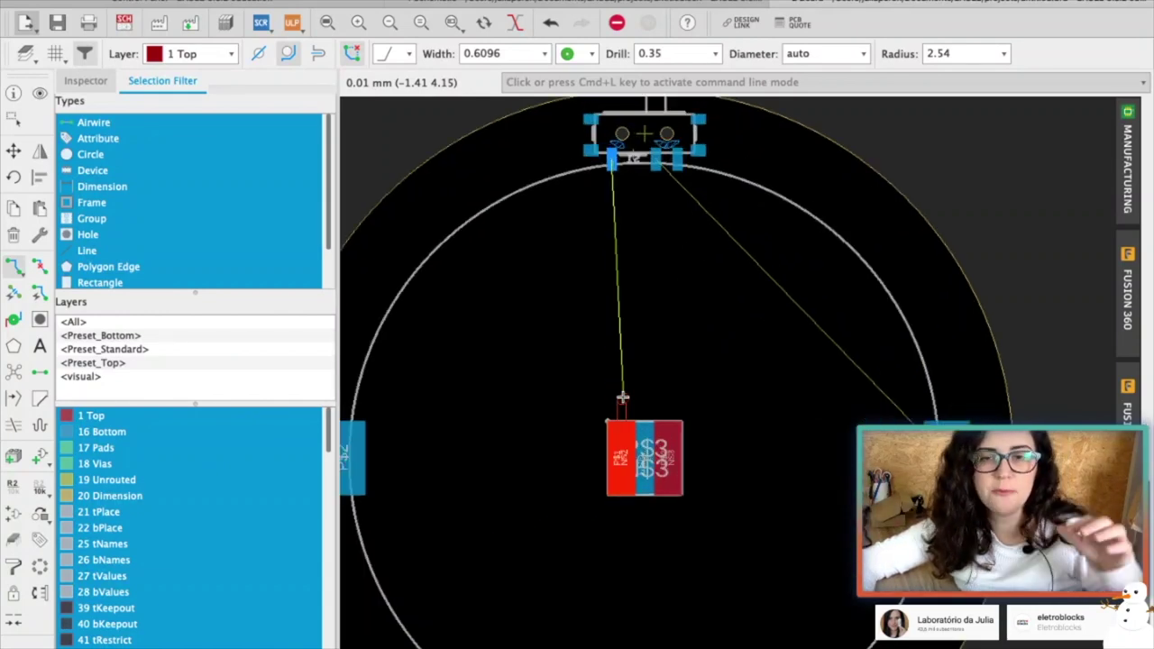
Switch routing to layer 16 Bottom and start a trace from the right-hand pad.
{"action": "key", "text": "Escape"}
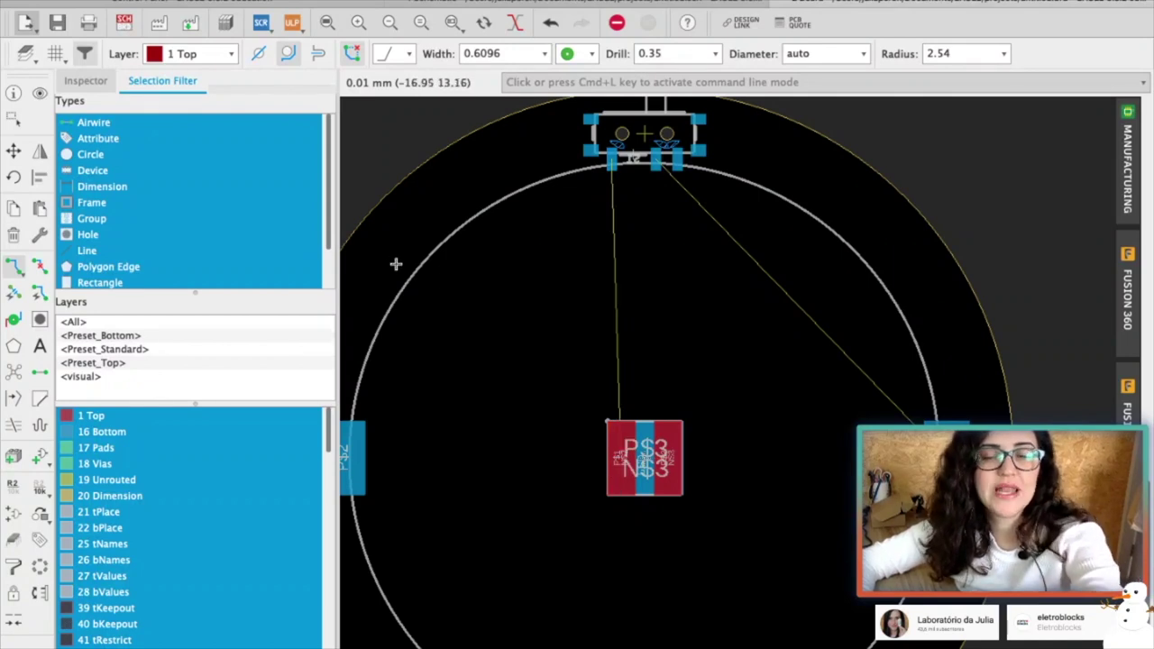
{"action": "middle_click", "coordinate": [617, 188]}
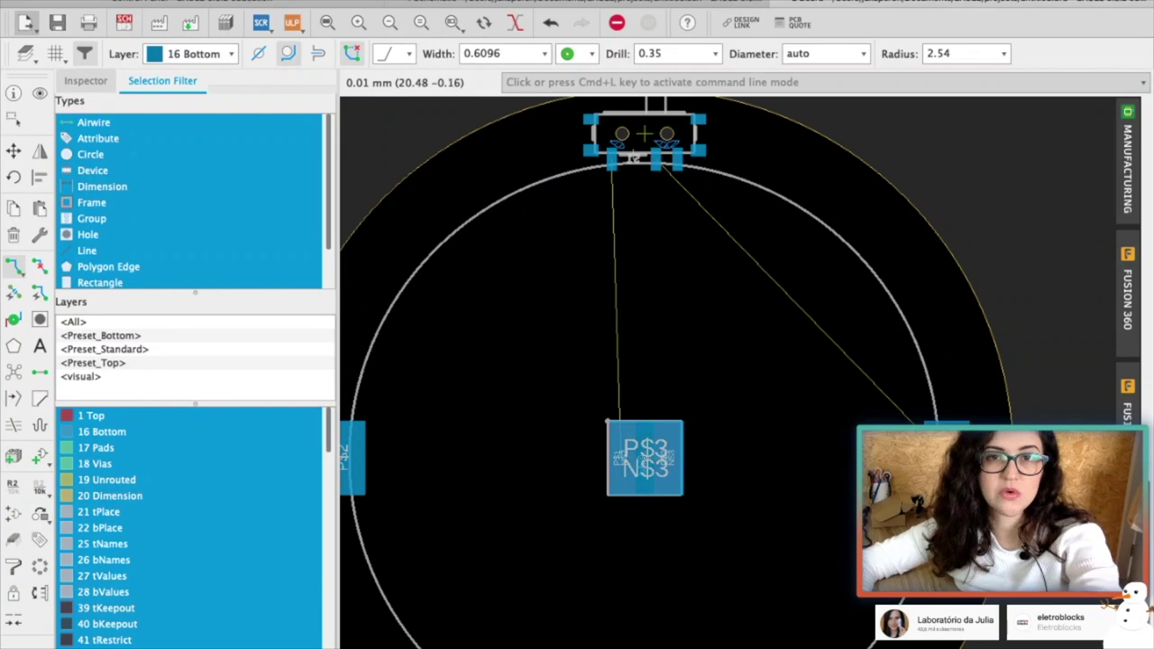
{"action": "left_click", "coordinate": [823, 396]}
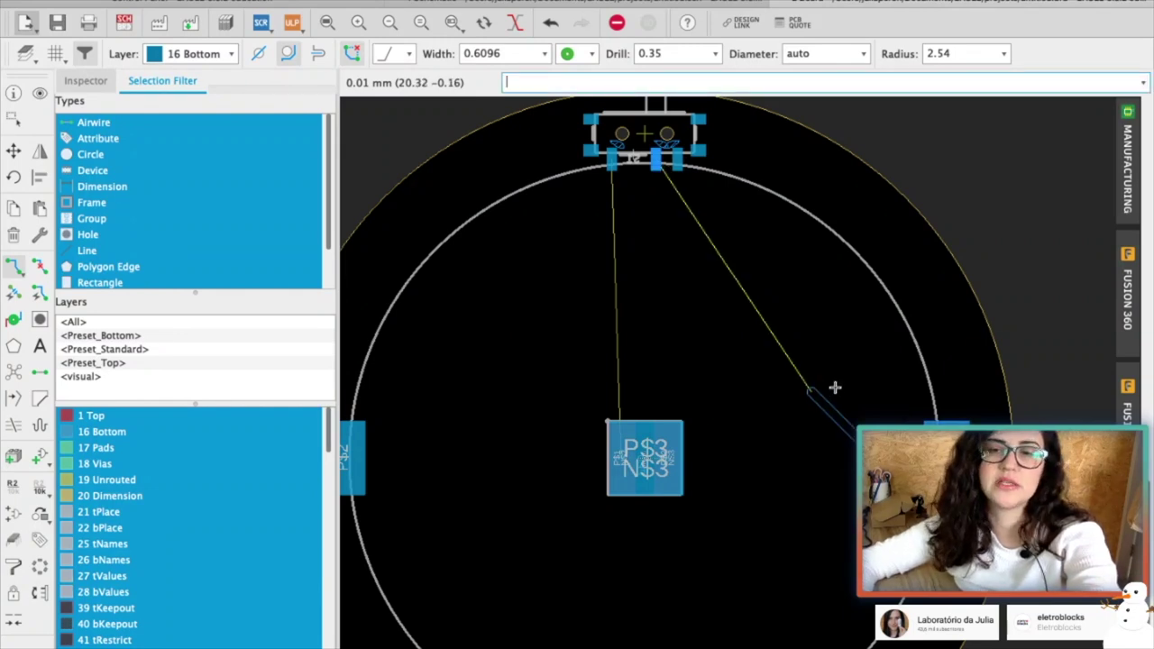
Finish the N$1 bottom trace with a bend, ending on the switch pad.
{"action": "scroll", "coordinate": [652, 189], "scroll_direction": "up", "scroll_amount": 1}
{"action": "scroll", "coordinate": [652, 189], "scroll_direction": "up", "scroll_amount": 1}
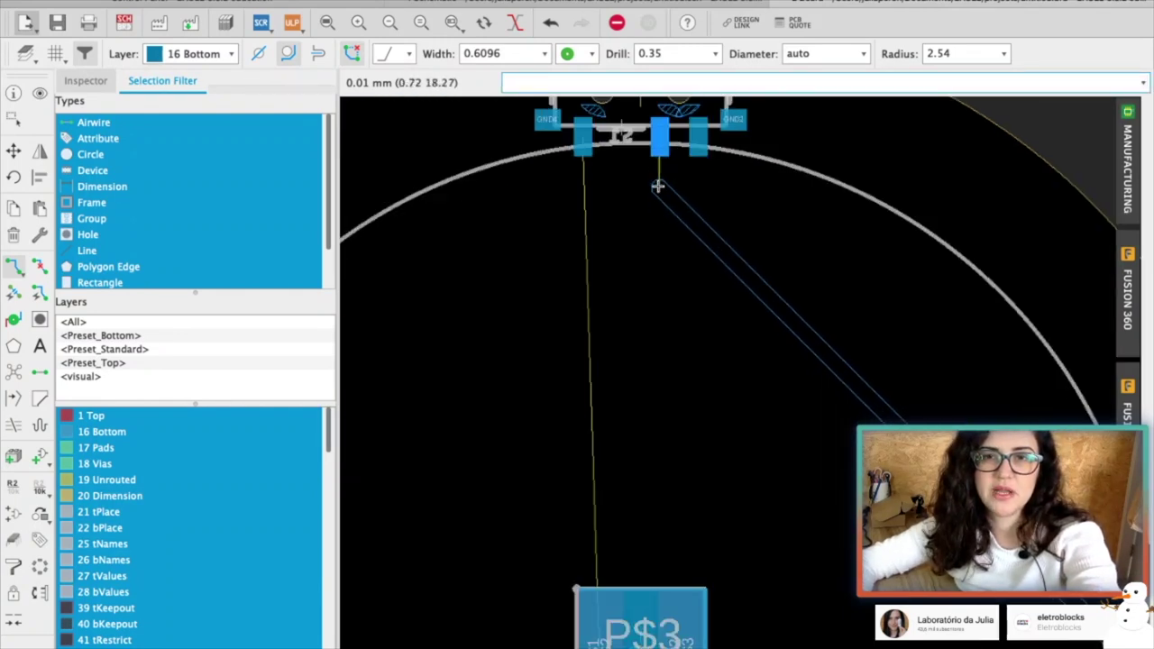
{"action": "left_click", "coordinate": [659, 187]}
{"action": "left_click", "coordinate": [660, 142]}
Route N$2 down the bottom layer to a via and join it on Top to the LED pad.
{"action": "scroll", "coordinate": [659, 142], "scroll_direction": "down", "scroll_amount": 1}
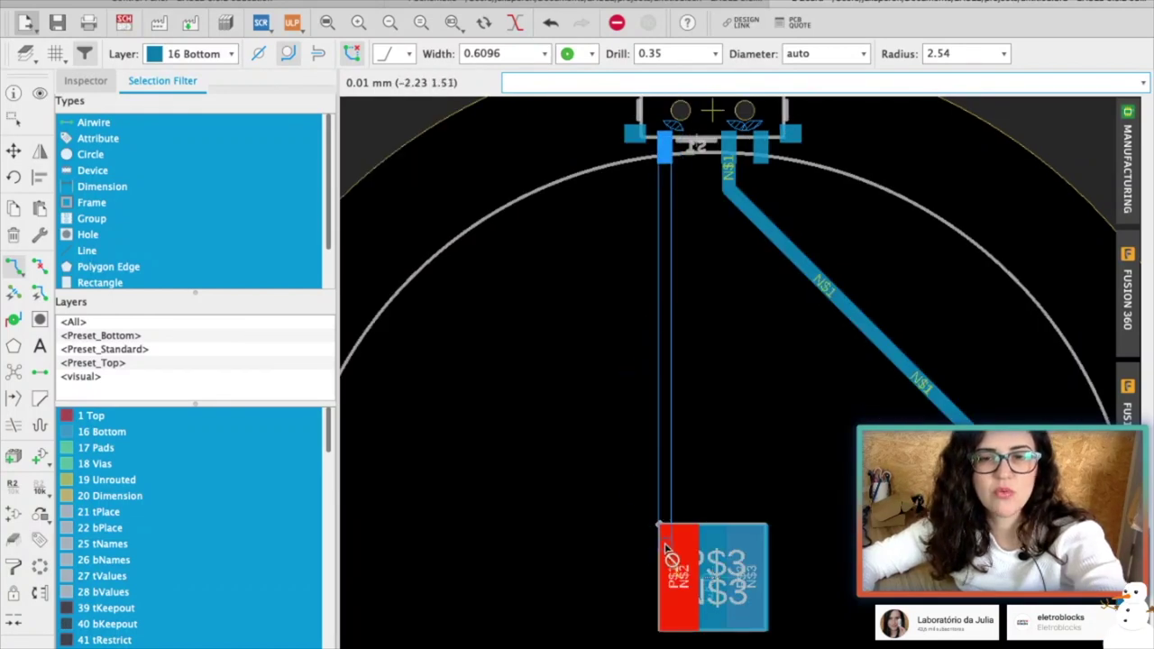
{"action": "scroll", "coordinate": [681, 541], "scroll_direction": "up", "scroll_amount": 1}
{"action": "scroll", "coordinate": [687, 541], "scroll_direction": "up", "scroll_amount": 2}
{"action": "scroll", "coordinate": [687, 541], "scroll_direction": "down", "scroll_amount": 1}
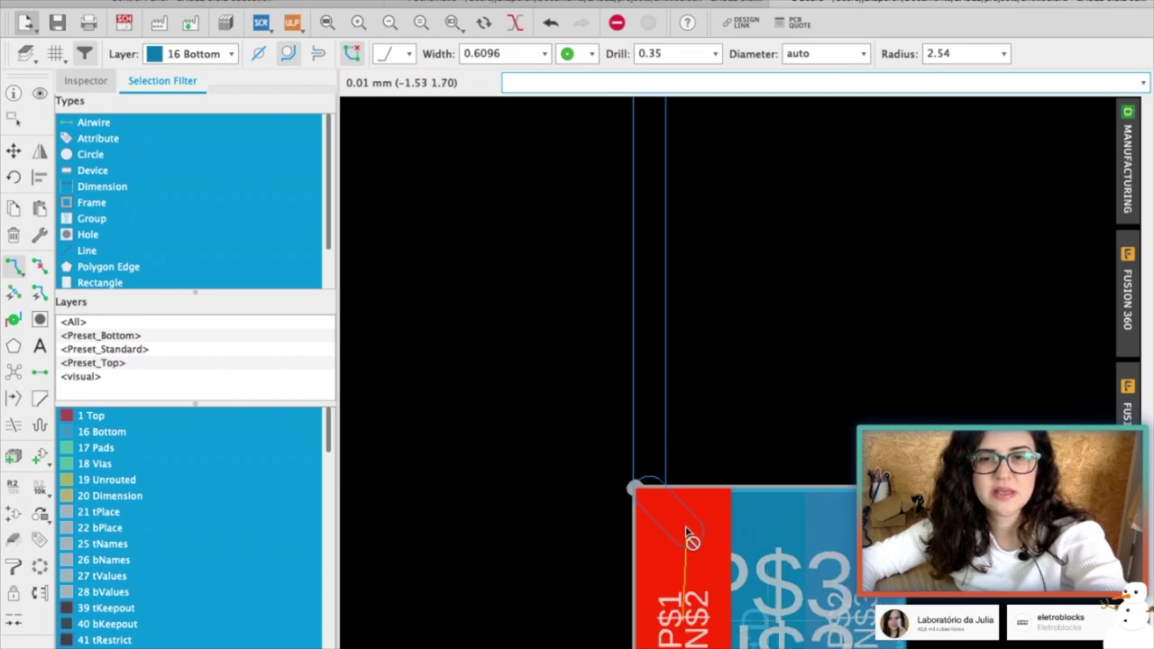
{"action": "scroll", "coordinate": [687, 541], "scroll_direction": "down", "scroll_amount": 1}
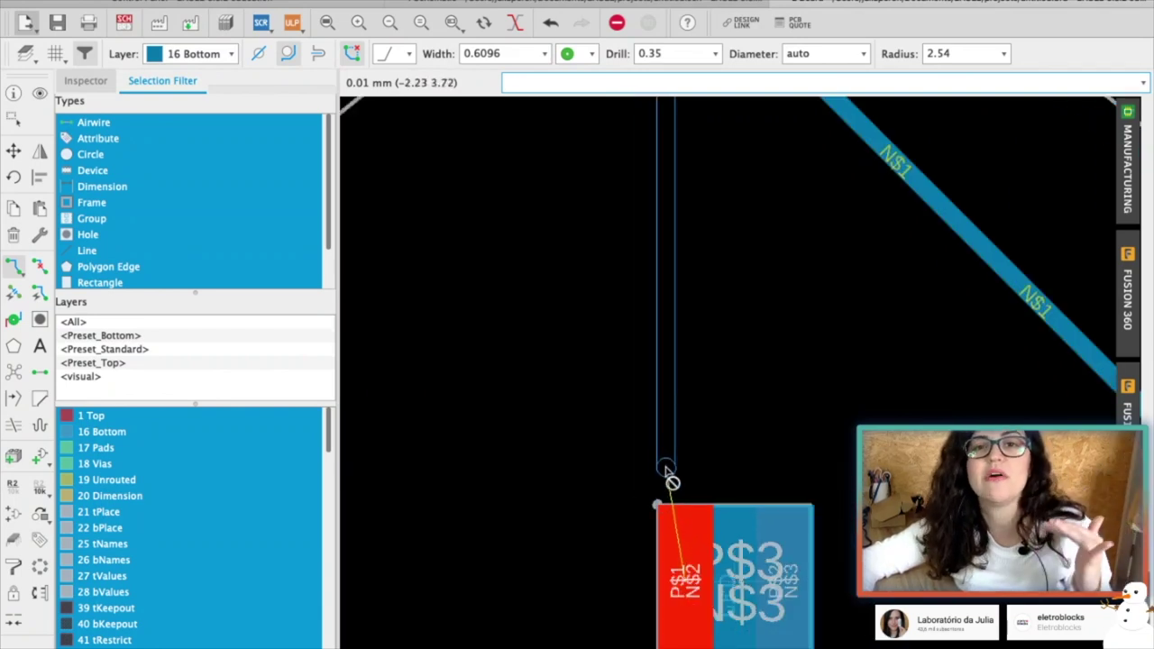
{"action": "left_click", "coordinate": [666, 469]}
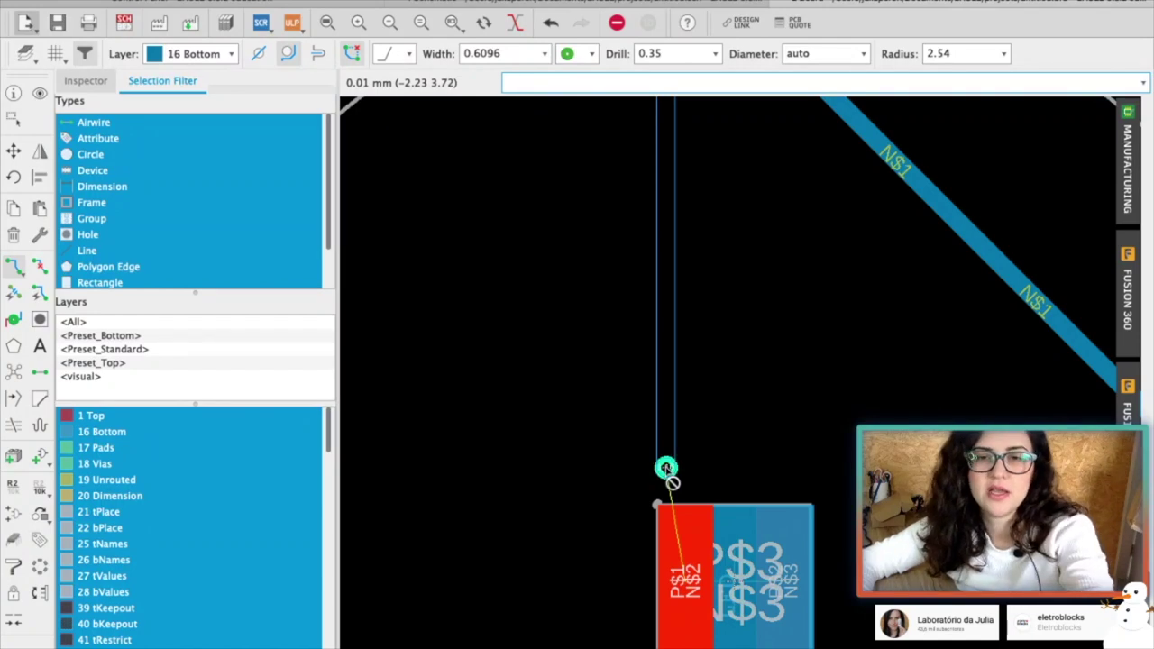
{"action": "middle_click", "coordinate": [666, 469]}
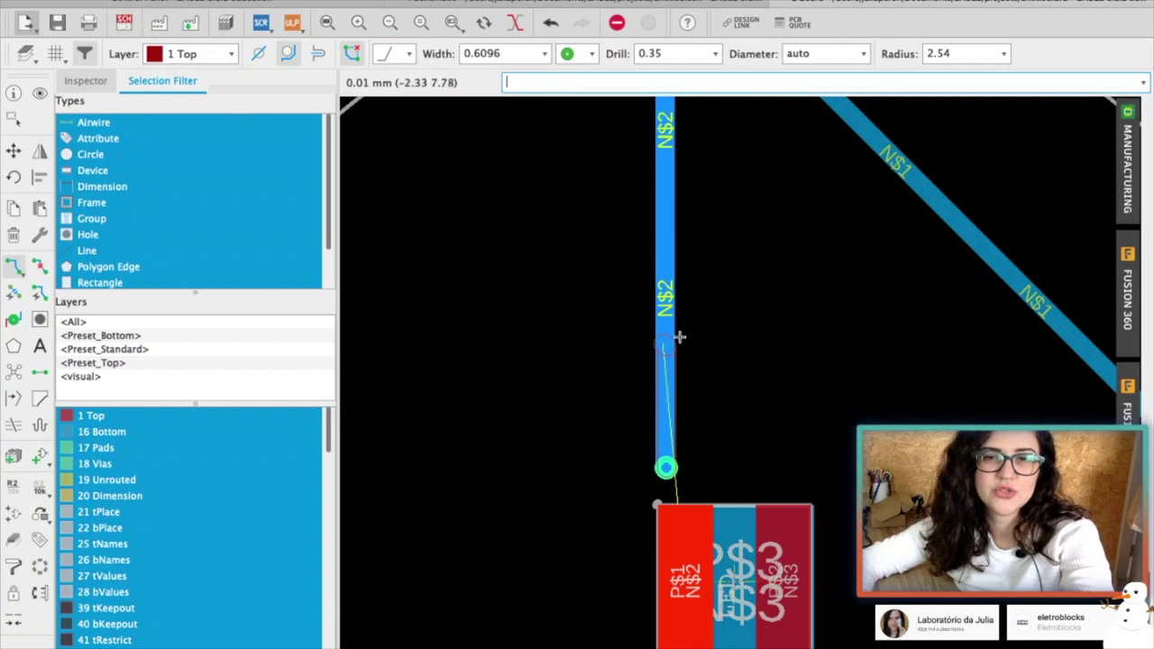
{"action": "left_click", "coordinate": [680, 587]}
{"action": "scroll", "coordinate": [679, 584], "scroll_direction": "down", "scroll_amount": 3}
{"action": "scroll", "coordinate": [680, 584], "scroll_direction": "up", "scroll_amount": 3}
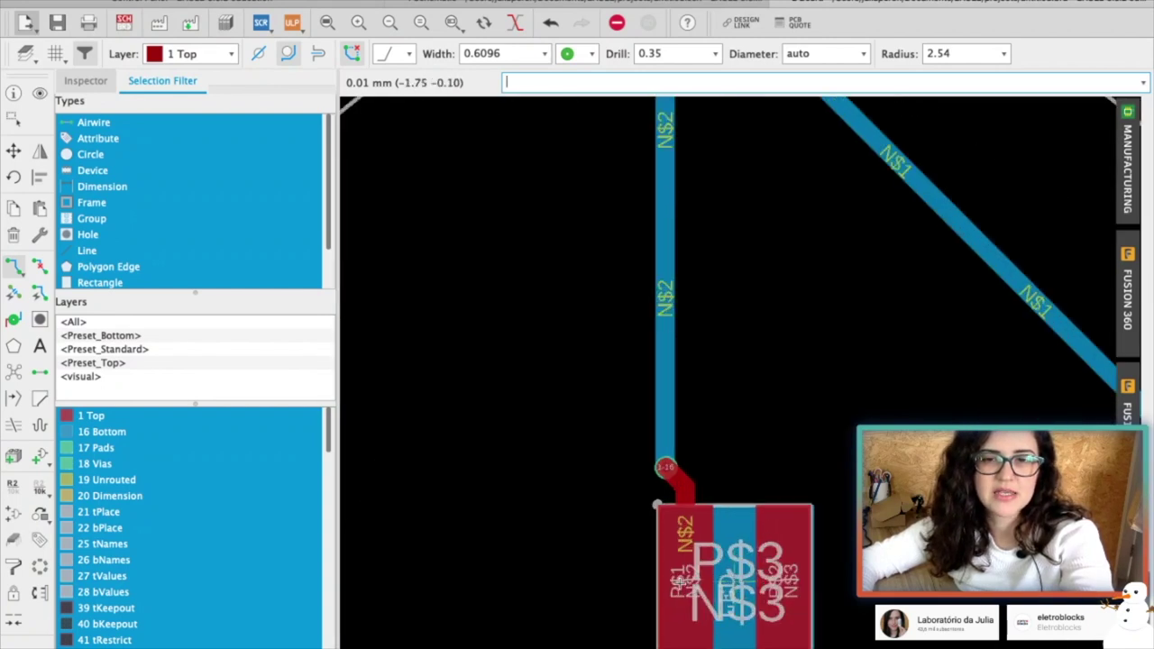
{"action": "scroll", "coordinate": [664, 469], "scroll_direction": "up", "scroll_amount": 2}
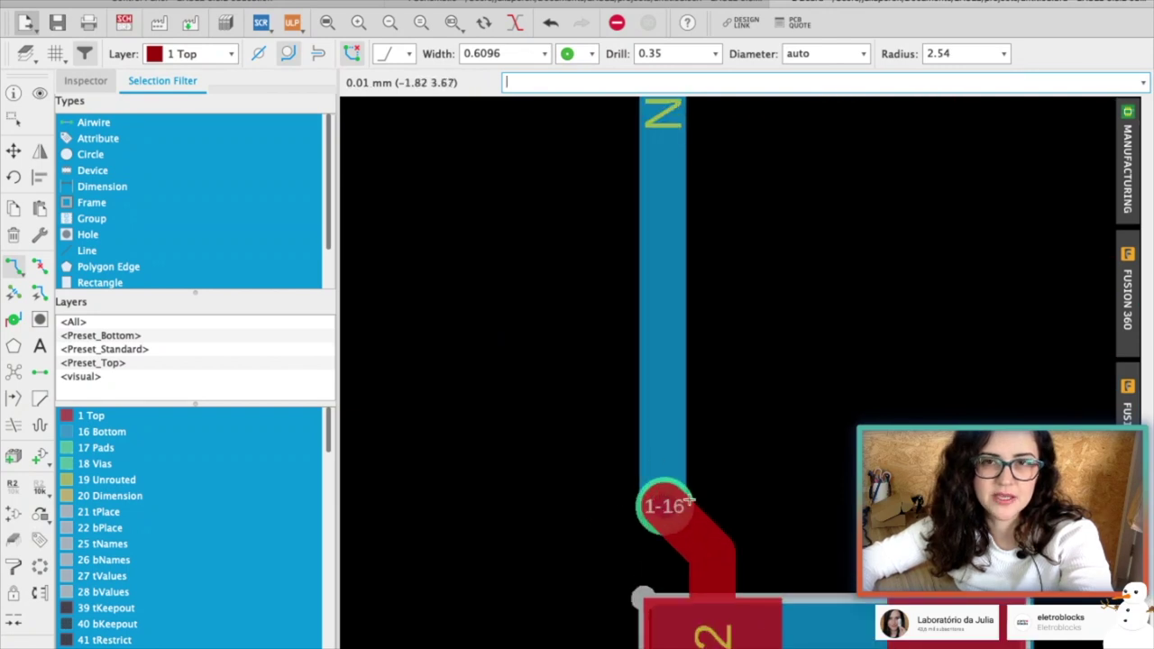
Change the N$2 via's drill size from 0.35 to 0.3 in its properties.
{"action": "right_click", "coordinate": [688, 510]}
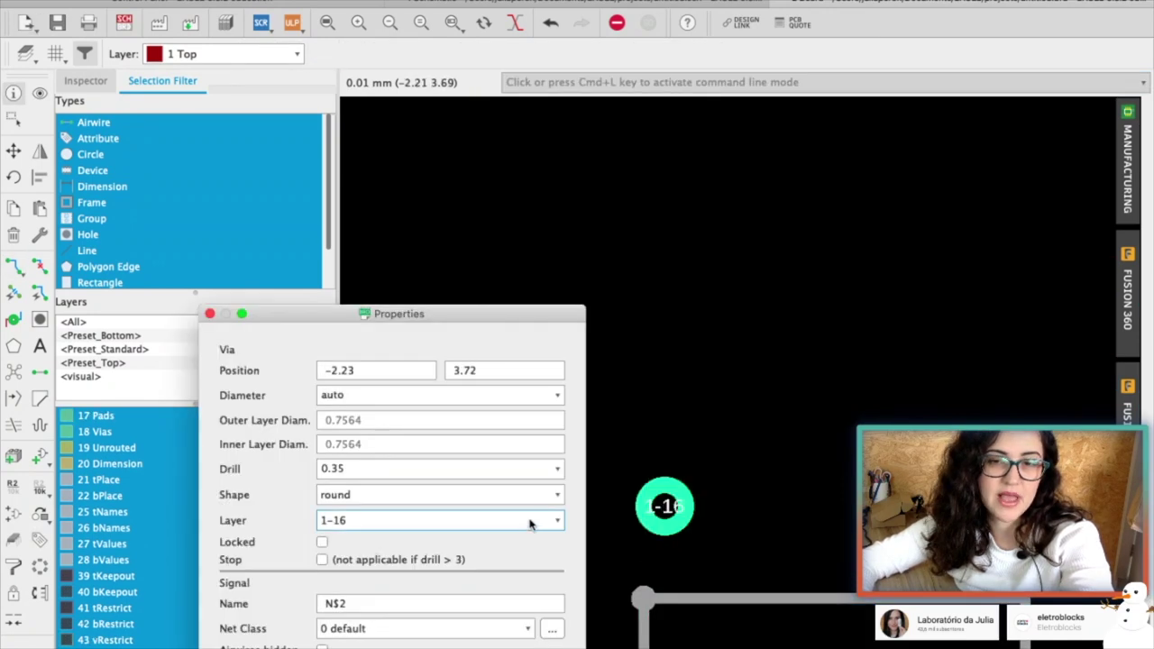
{"action": "left_click", "coordinate": [555, 476]}
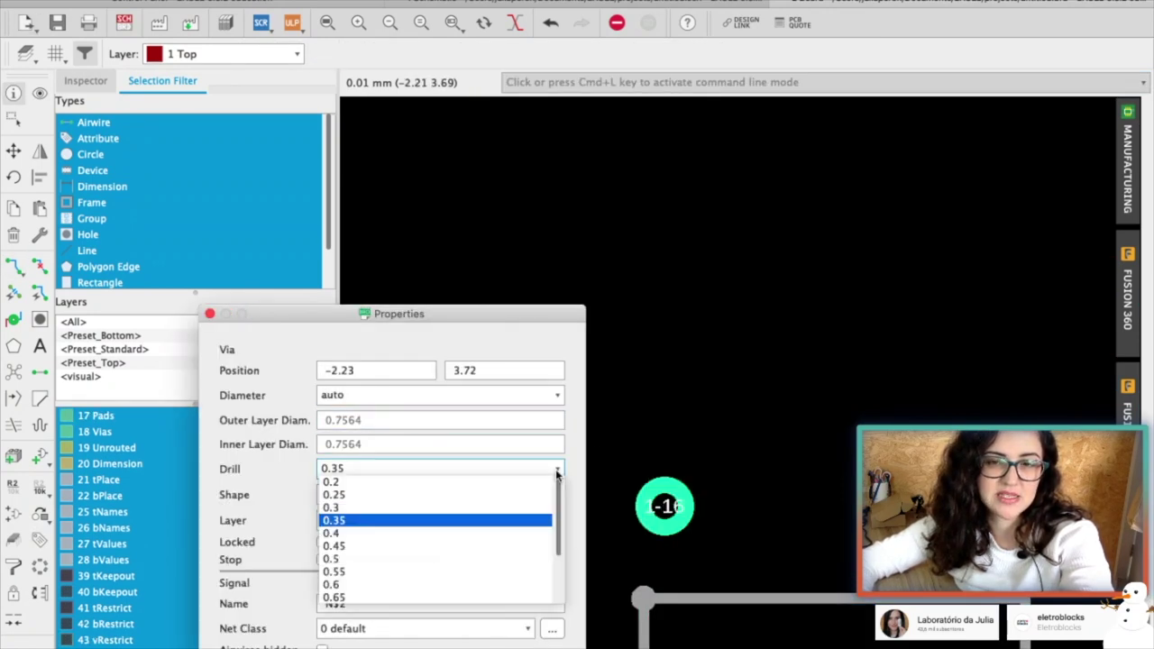
{"action": "left_click", "coordinate": [364, 509]}
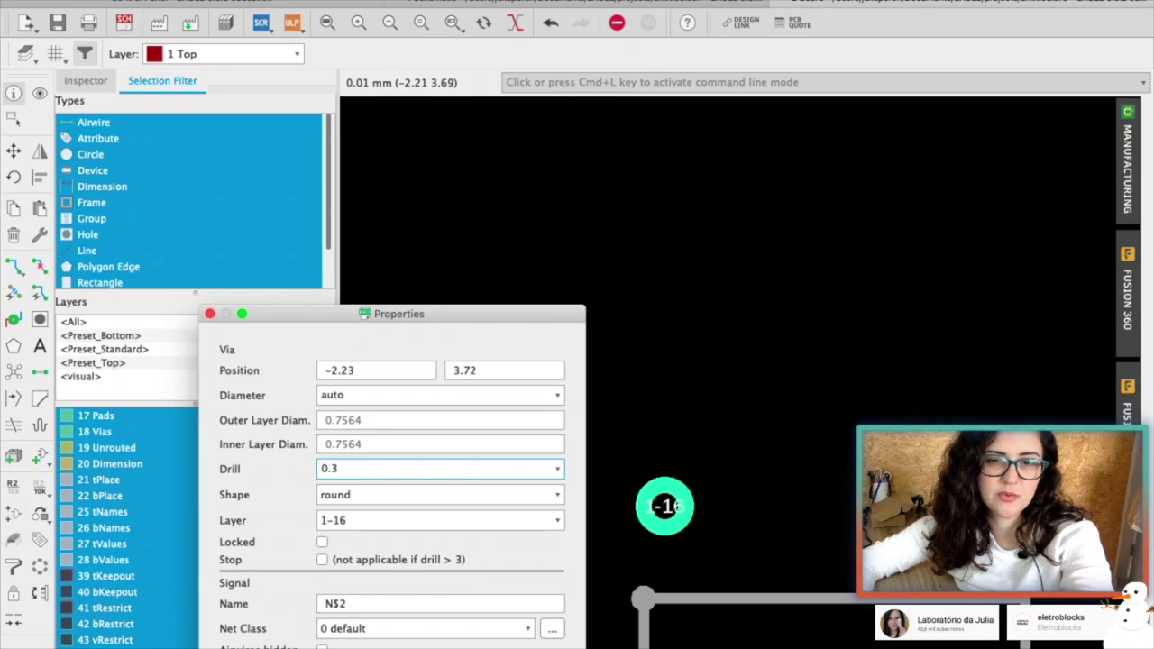
{"action": "key", "text": "Return"}
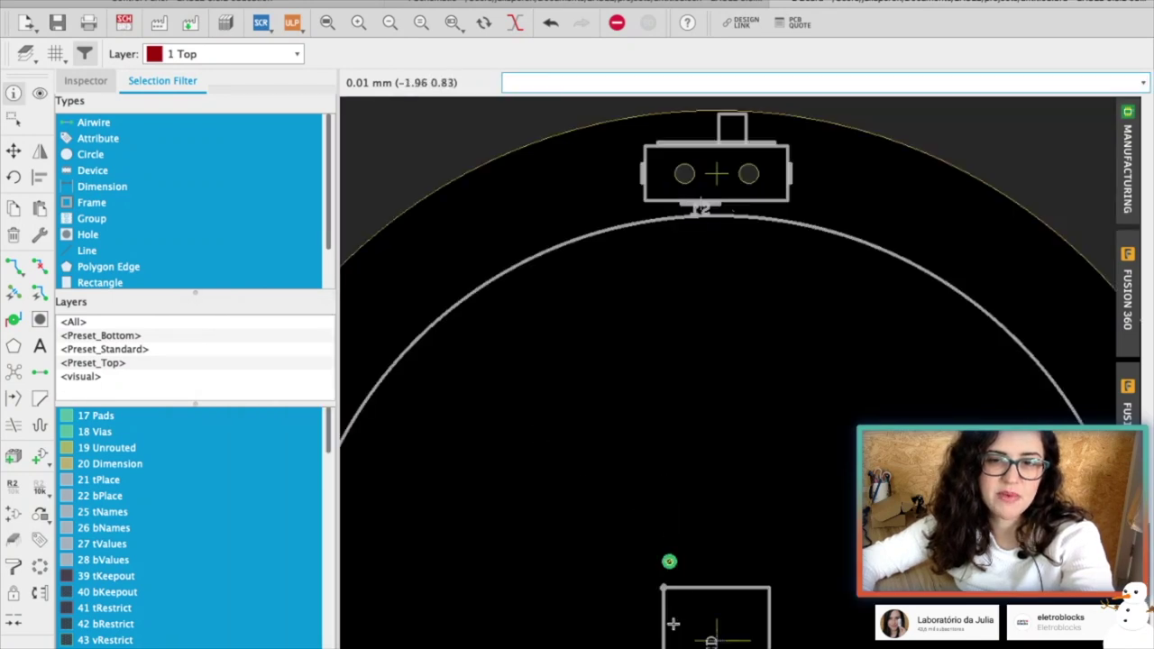
Route N$3 from the centre component's pad through a second via onto Top.
{"action": "left_click", "coordinate": [14, 266]}
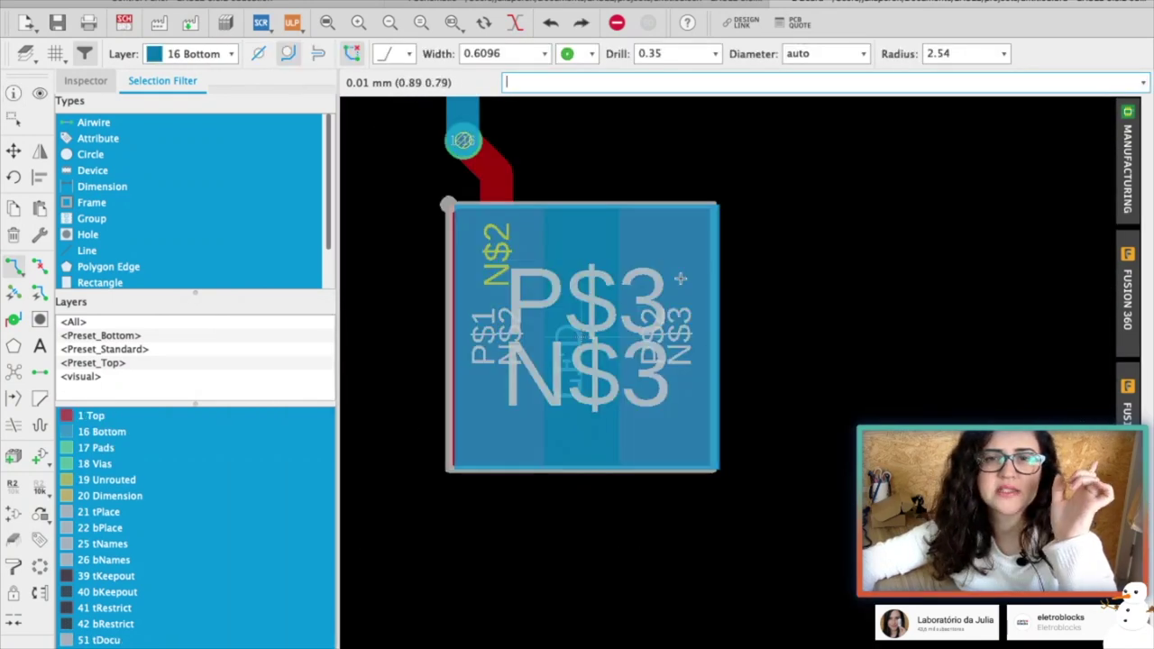
{"action": "scroll", "coordinate": [602, 321], "scroll_direction": "down", "scroll_amount": 3}
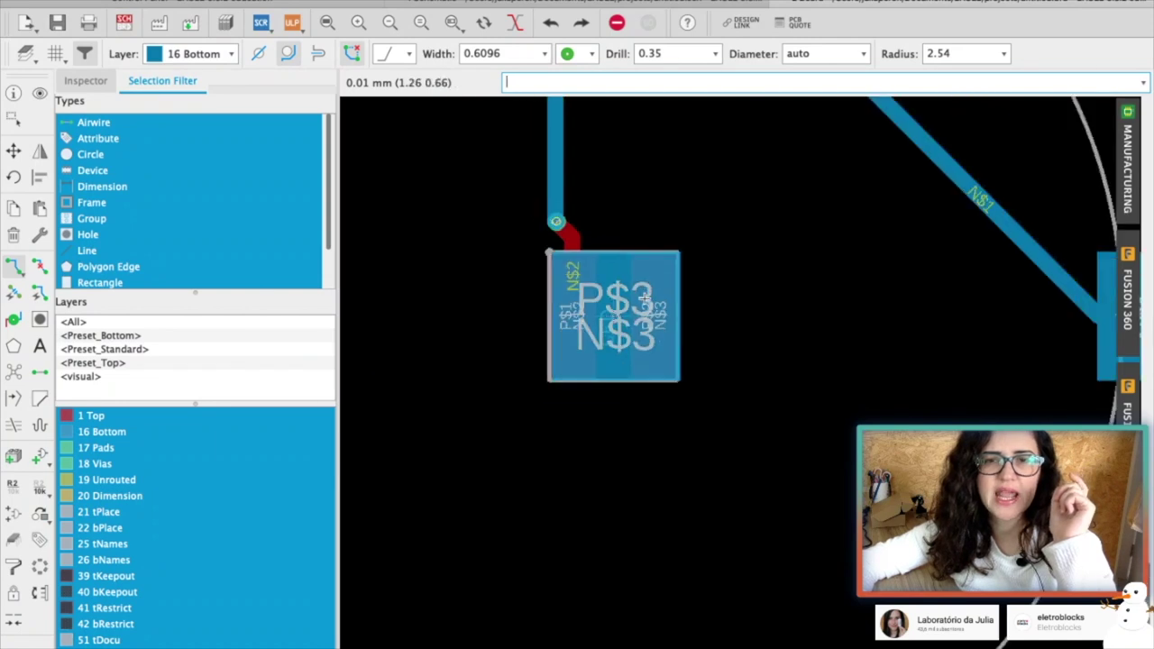
{"action": "scroll", "coordinate": [572, 276], "scroll_direction": "down", "scroll_amount": 3}
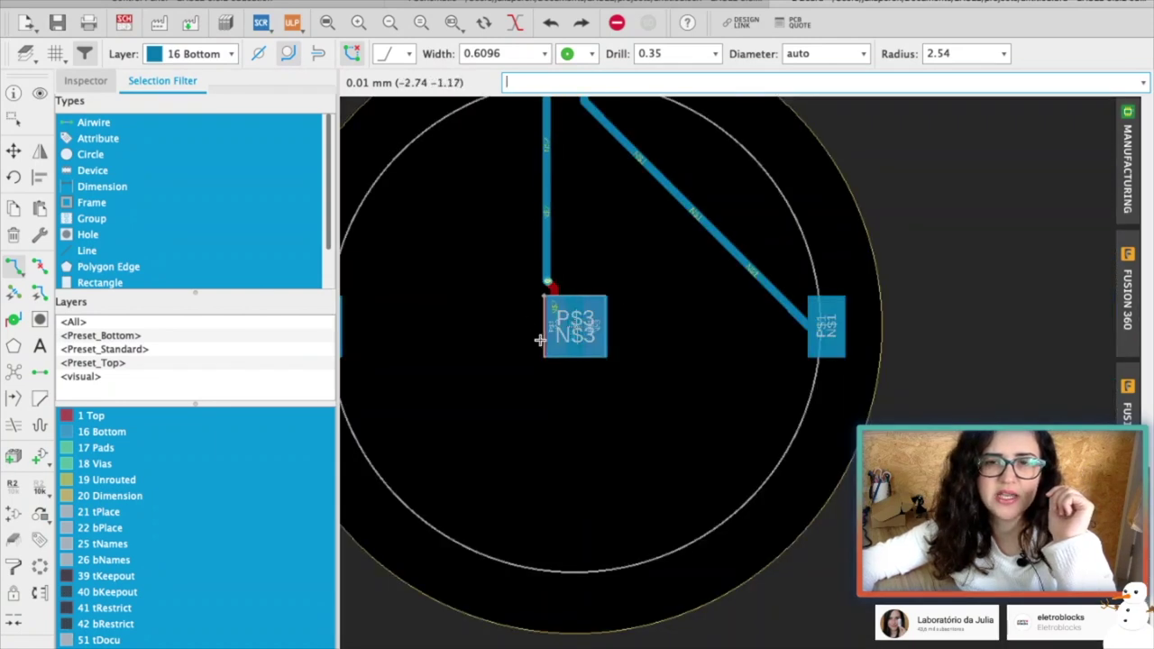
{"action": "scroll", "coordinate": [539, 340], "scroll_direction": "down", "scroll_amount": 1}
{"action": "scroll", "coordinate": [503, 343], "scroll_direction": "up", "scroll_amount": 1}
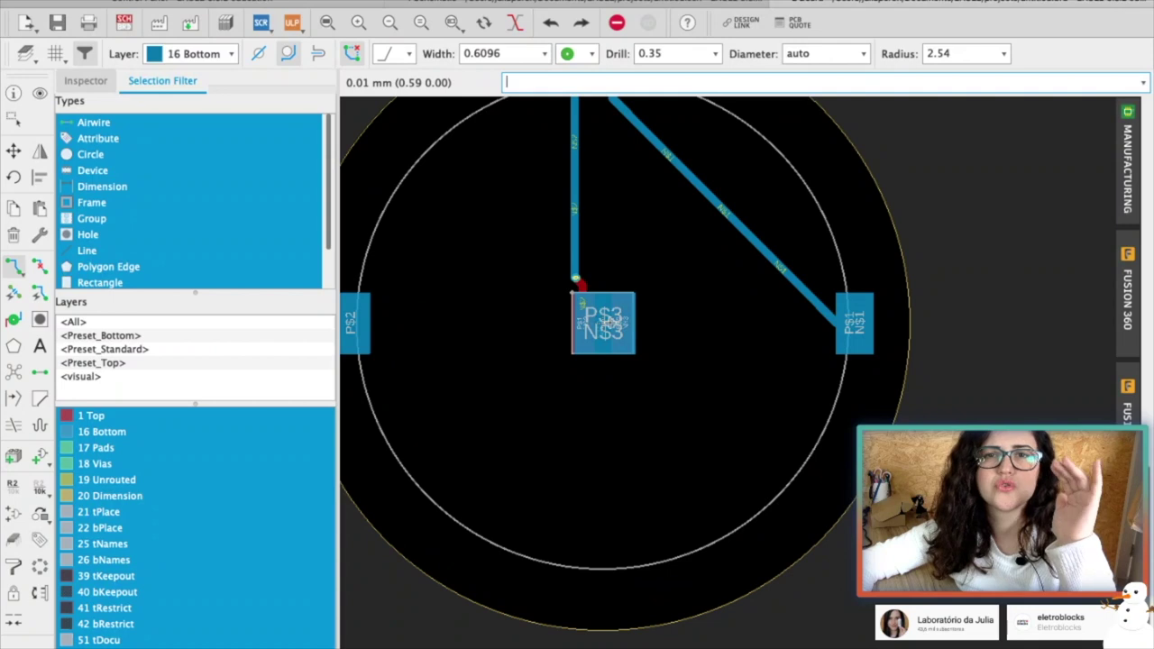
{"action": "left_click", "coordinate": [611, 317]}
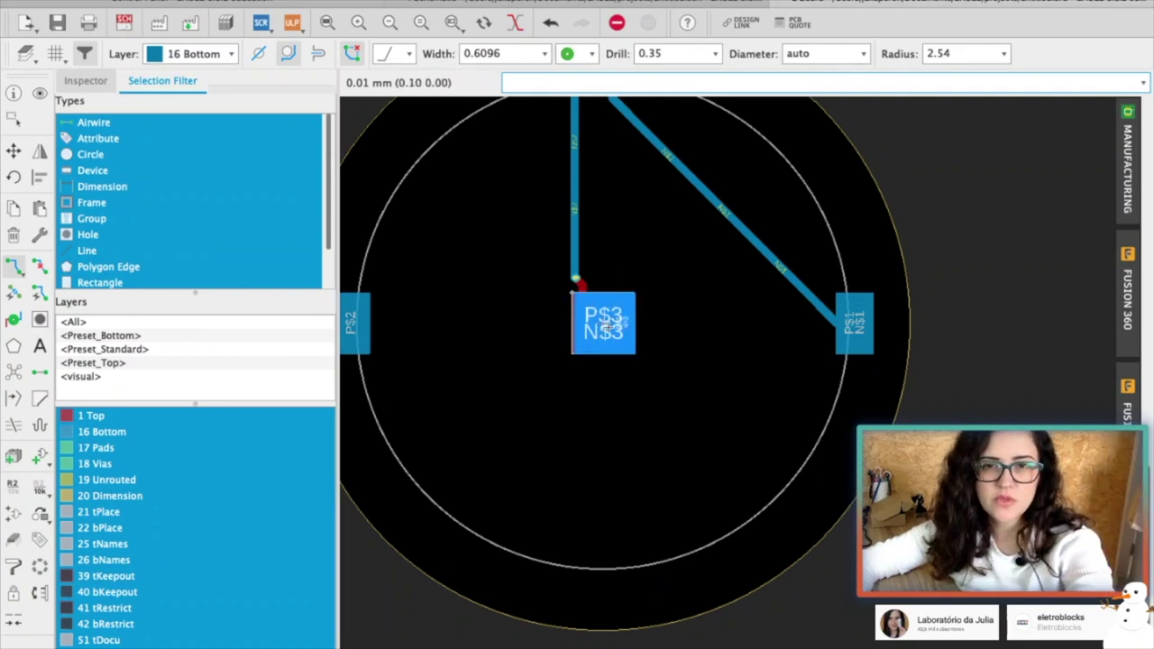
{"action": "middle_click", "coordinate": [617, 282]}
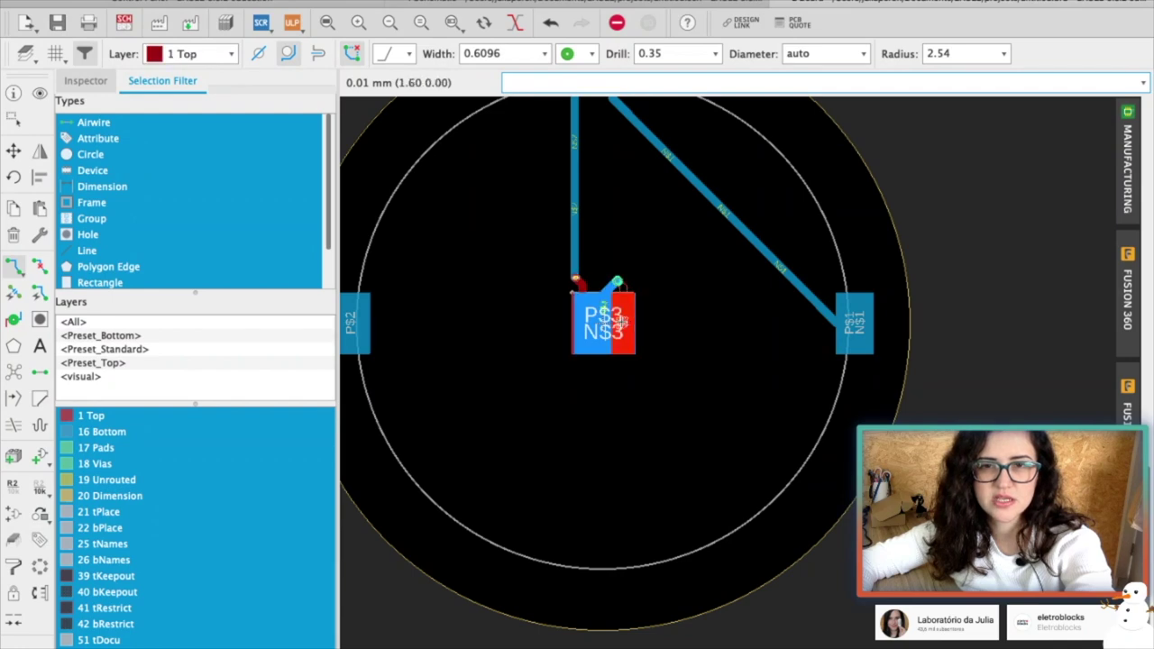
{"action": "scroll", "coordinate": [618, 280], "scroll_direction": "up", "scroll_amount": 5}
Move the left and right vias to new positions.
{"action": "left_click", "coordinate": [14, 151]}
{"action": "left_click", "coordinate": [394, 277]}
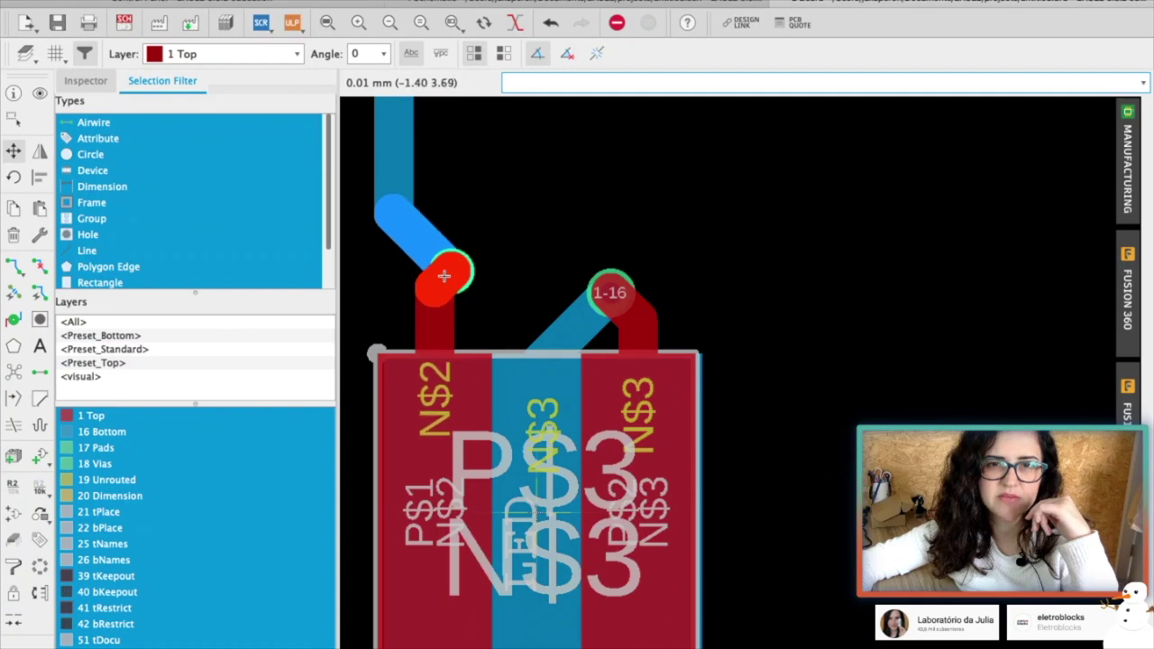
{"action": "left_click", "coordinate": [424, 264]}
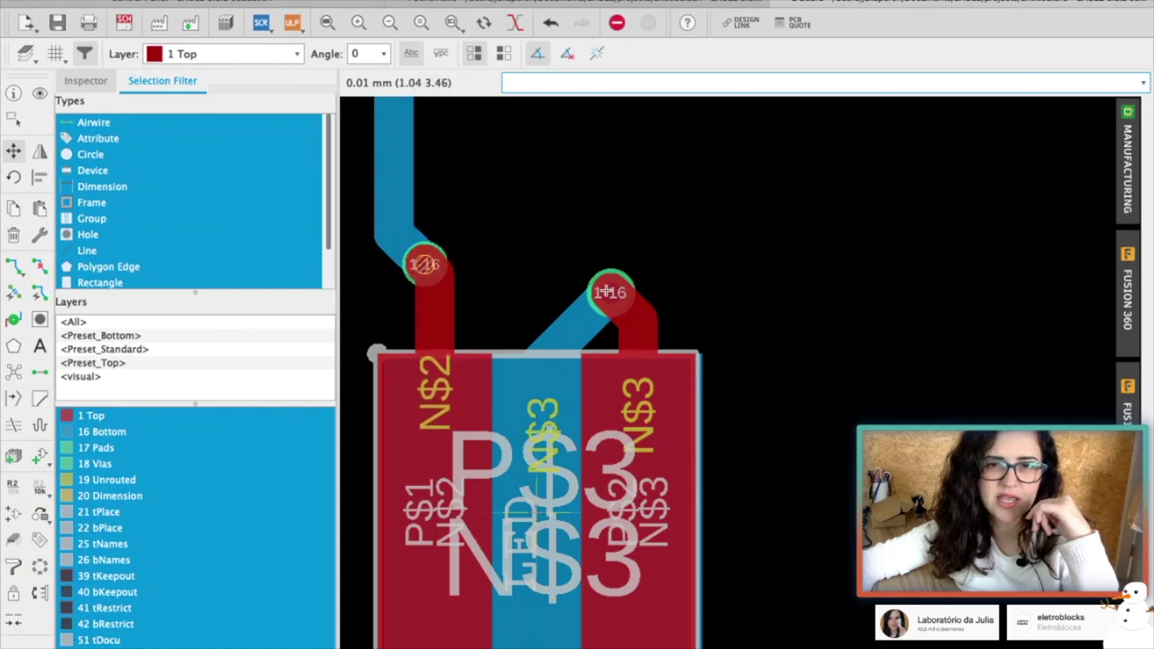
{"action": "left_click", "coordinate": [607, 292]}
{"action": "left_click", "coordinate": [547, 316]}
Open the manufacturing preview of the routed board.
{"action": "scroll", "coordinate": [559, 379], "scroll_direction": "down", "scroll_amount": 2}
{"action": "scroll", "coordinate": [574, 422], "scroll_direction": "down", "scroll_amount": 3}
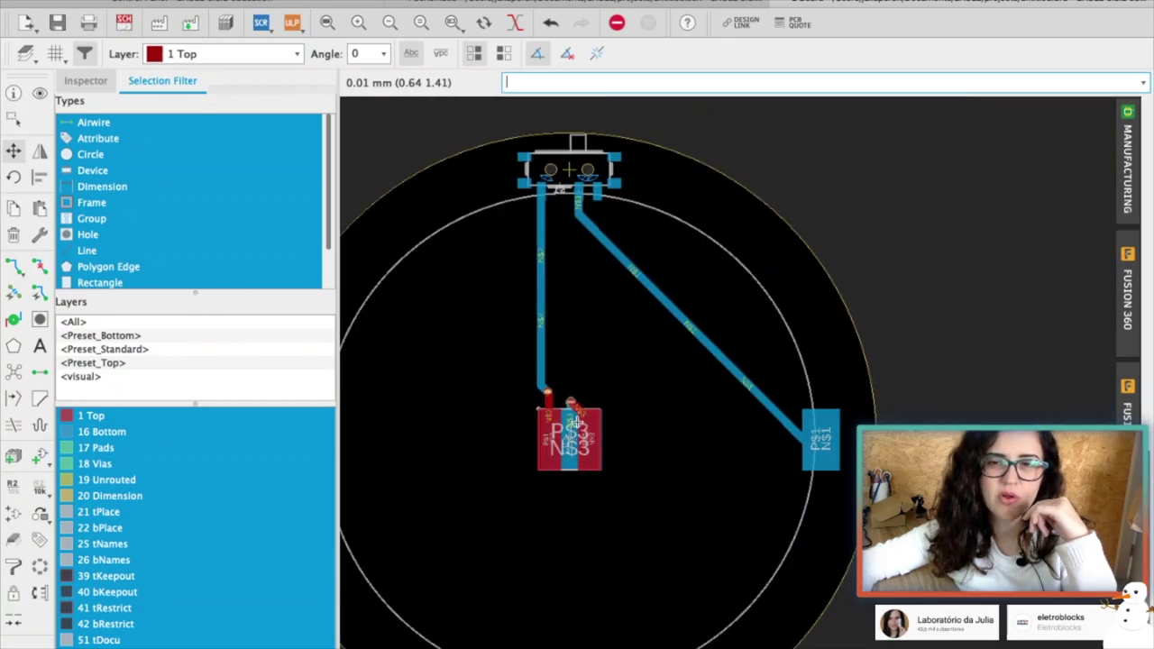
{"action": "scroll", "coordinate": [573, 424], "scroll_direction": "up", "scroll_amount": 3}
{"action": "left_click", "coordinate": [1126, 171]}
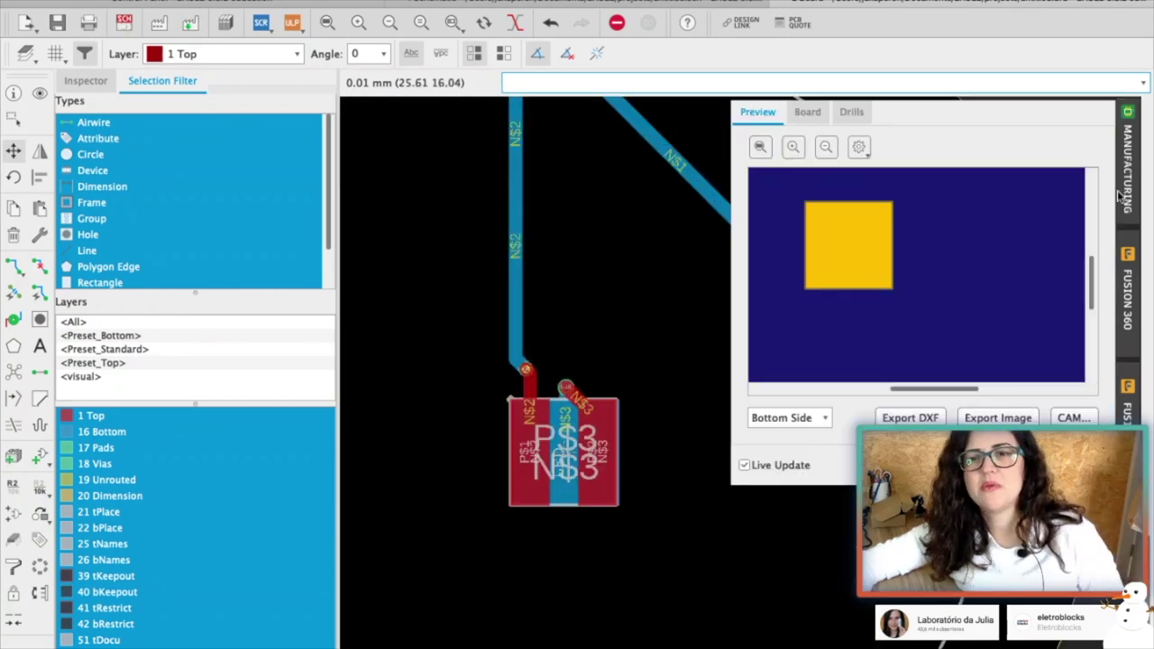
{"action": "scroll", "coordinate": [947, 342], "scroll_direction": "down", "scroll_amount": 2}
{"action": "scroll", "coordinate": [956, 324], "scroll_direction": "down", "scroll_amount": 1}
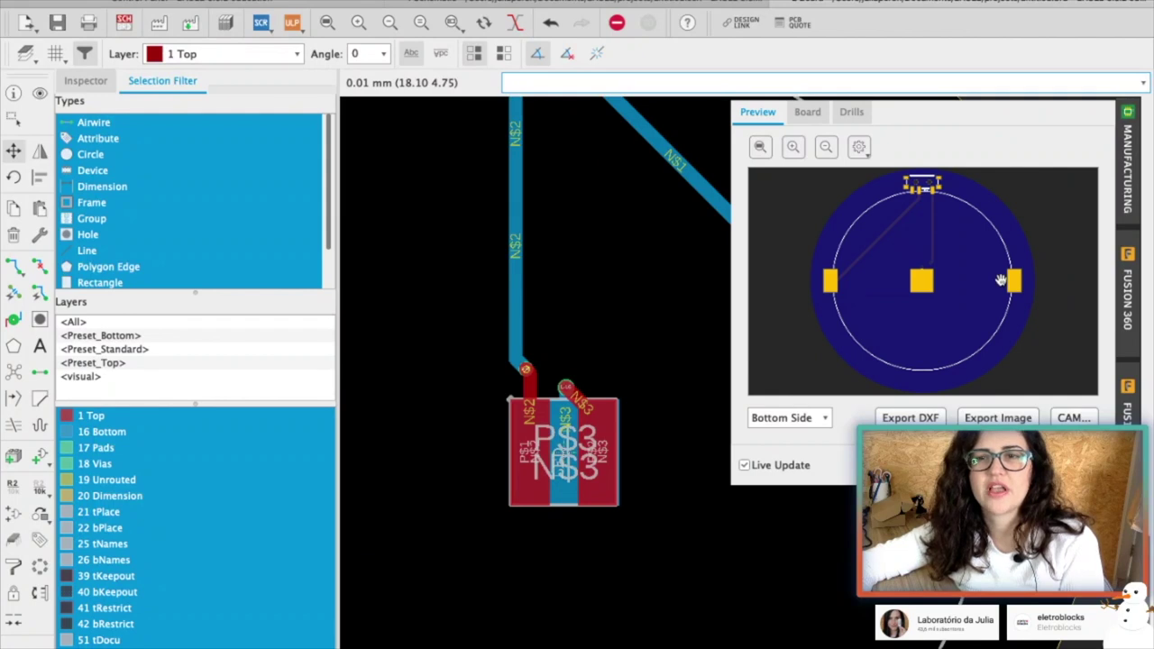
{"action": "scroll", "coordinate": [997, 275], "scroll_direction": "up", "scroll_amount": 1}
{"action": "scroll", "coordinate": [971, 312], "scroll_direction": "down", "scroll_amount": 1}
{"action": "scroll", "coordinate": [956, 341], "scroll_direction": "up", "scroll_amount": 1}
{"action": "scroll", "coordinate": [955, 349], "scroll_direction": "down", "scroll_amount": 1}
{"action": "scroll", "coordinate": [955, 351], "scroll_direction": "up", "scroll_amount": 1}
{"action": "scroll", "coordinate": [949, 364], "scroll_direction": "up", "scroll_amount": 1}
{"action": "scroll", "coordinate": [943, 361], "scroll_direction": "up", "scroll_amount": 1}
{"action": "scroll", "coordinate": [944, 361], "scroll_direction": "down", "scroll_amount": 2}
{"action": "scroll", "coordinate": [943, 361], "scroll_direction": "down", "scroll_amount": 1}
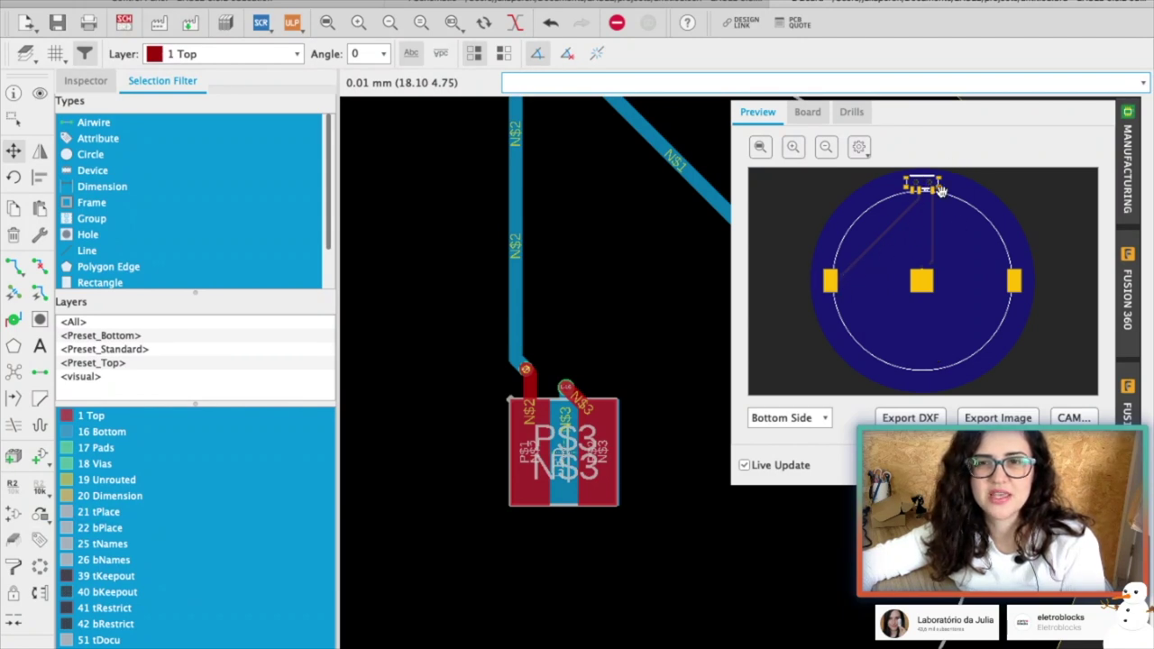
{"action": "scroll", "coordinate": [931, 268], "scroll_direction": "up", "scroll_amount": 2}
{"action": "scroll", "coordinate": [956, 306], "scroll_direction": "up", "scroll_amount": 1}
{"action": "scroll", "coordinate": [966, 325], "scroll_direction": "down", "scroll_amount": 1}
{"action": "scroll", "coordinate": [973, 342], "scroll_direction": "down", "scroll_amount": 1}
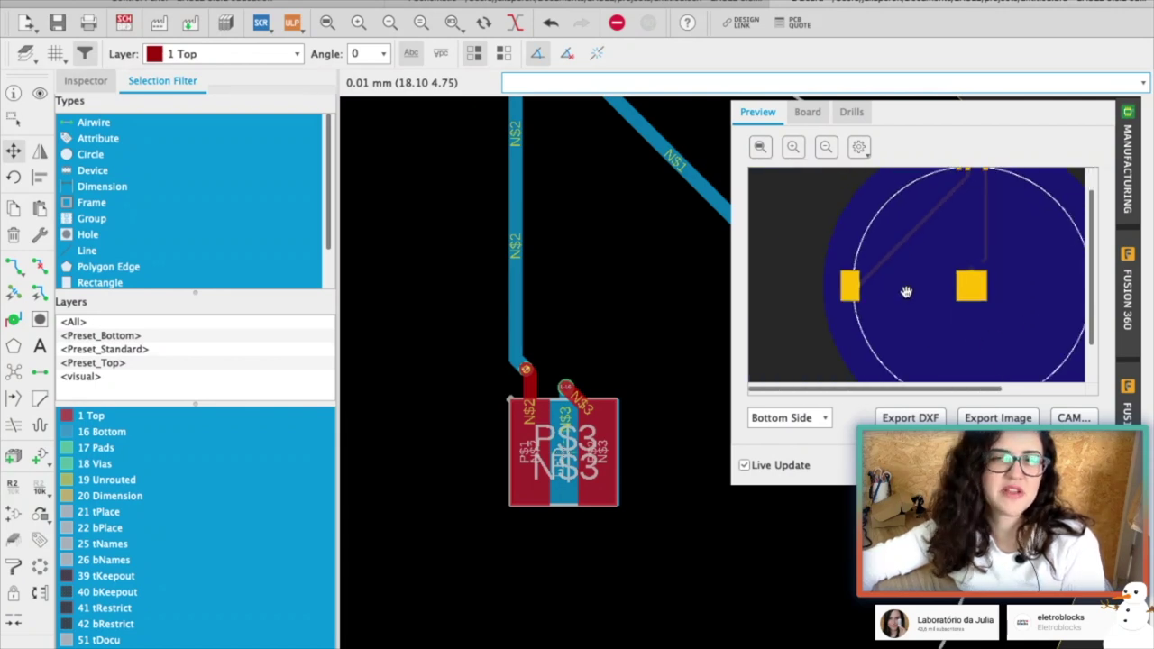
{"action": "scroll", "coordinate": [906, 291], "scroll_direction": "down", "scroll_amount": 1}
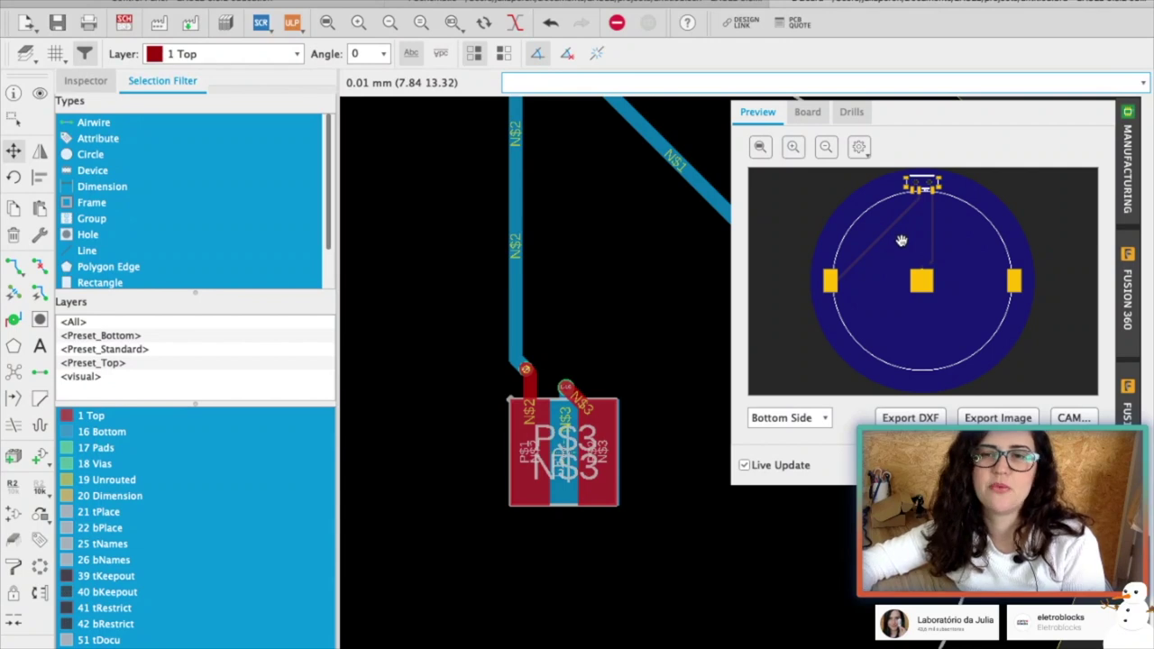
{"action": "left_click", "coordinate": [928, 242]}
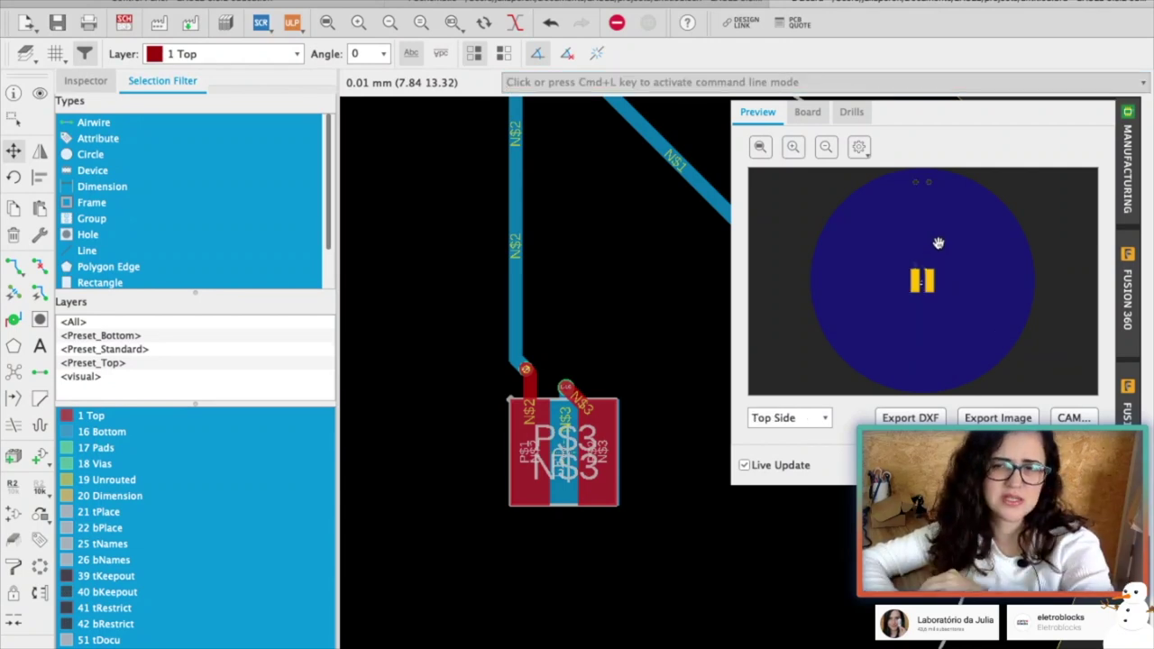